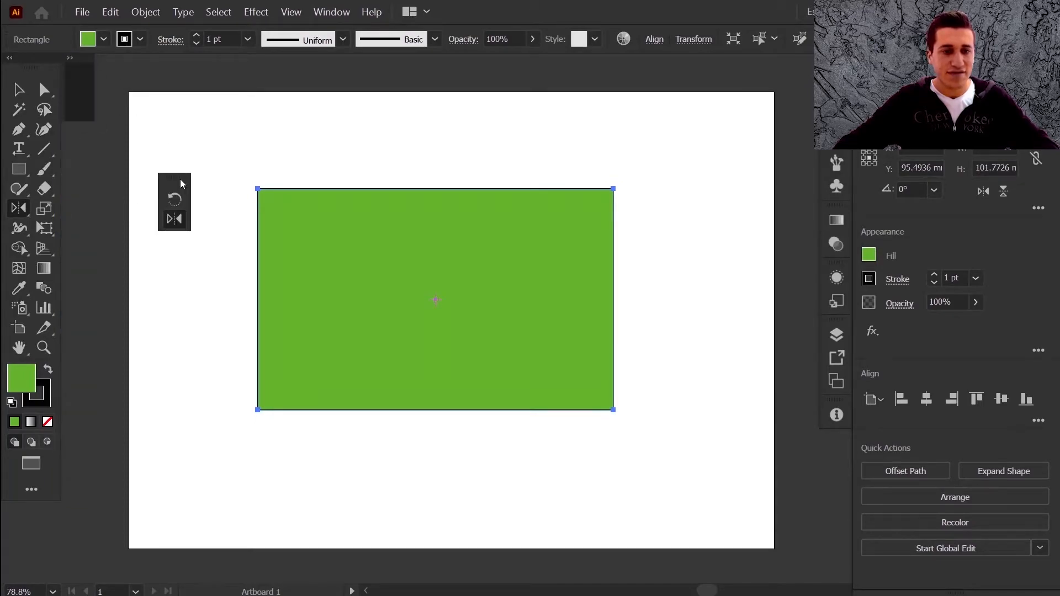
Rotate the green rectangle 90° clockwise with its bounding box and another 90° with the Rotate tool.
click(184, 172)
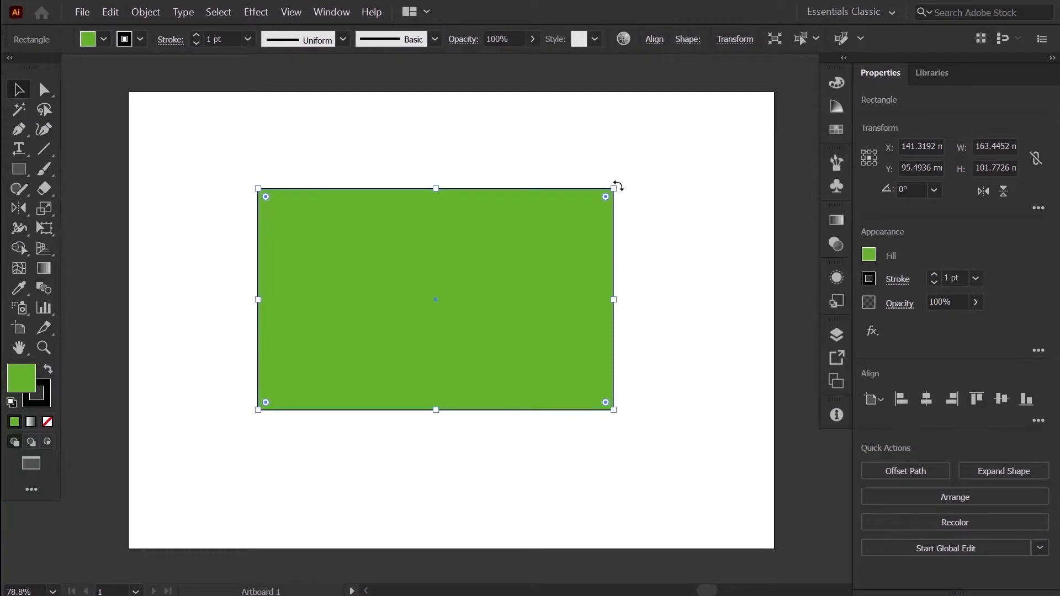
drag(619, 187, 506, 424)
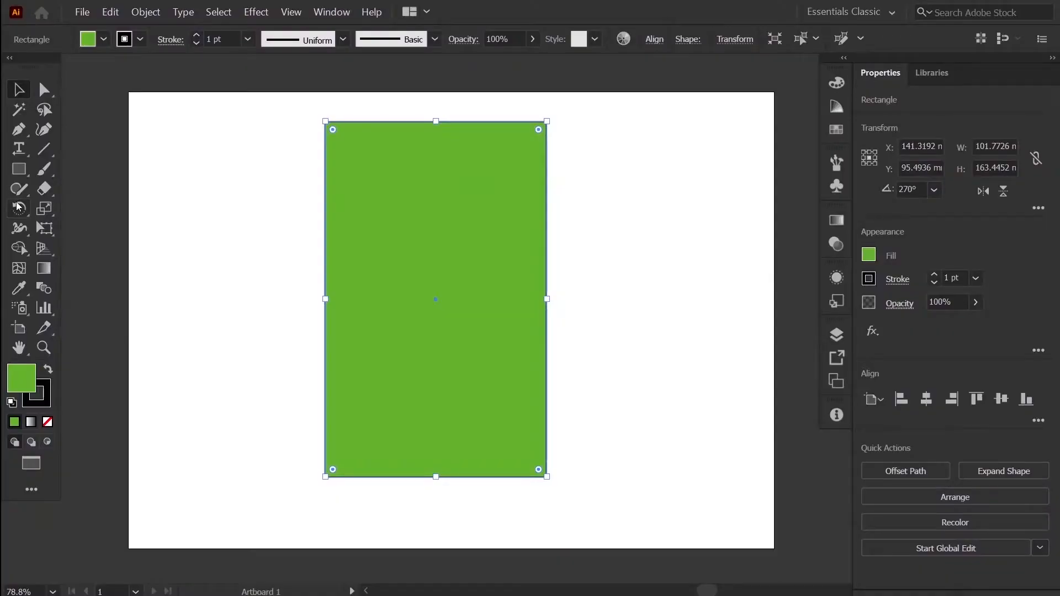
click(18, 209)
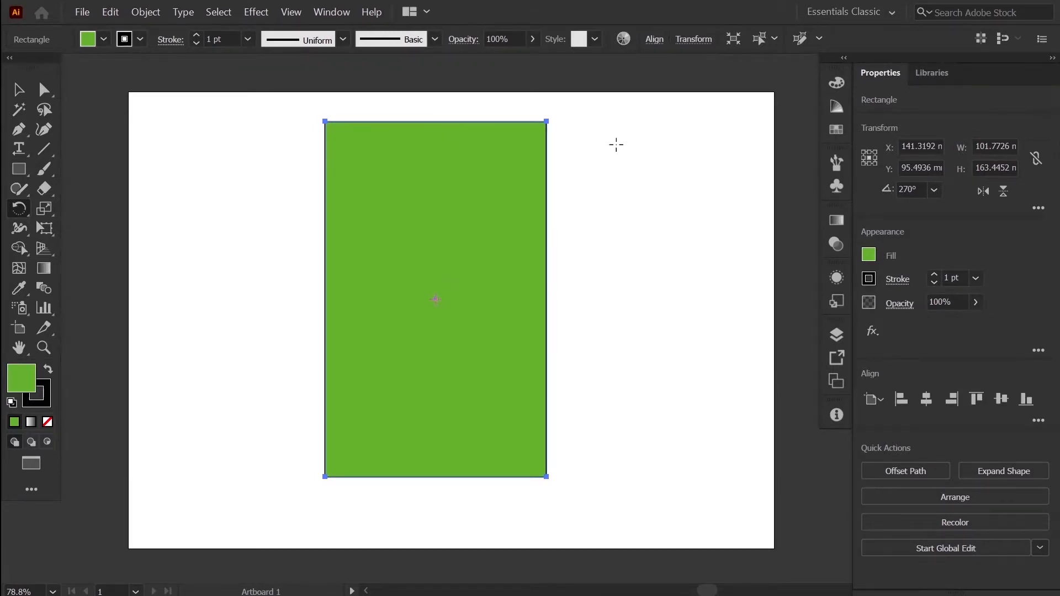
drag(616, 144, 499, 314)
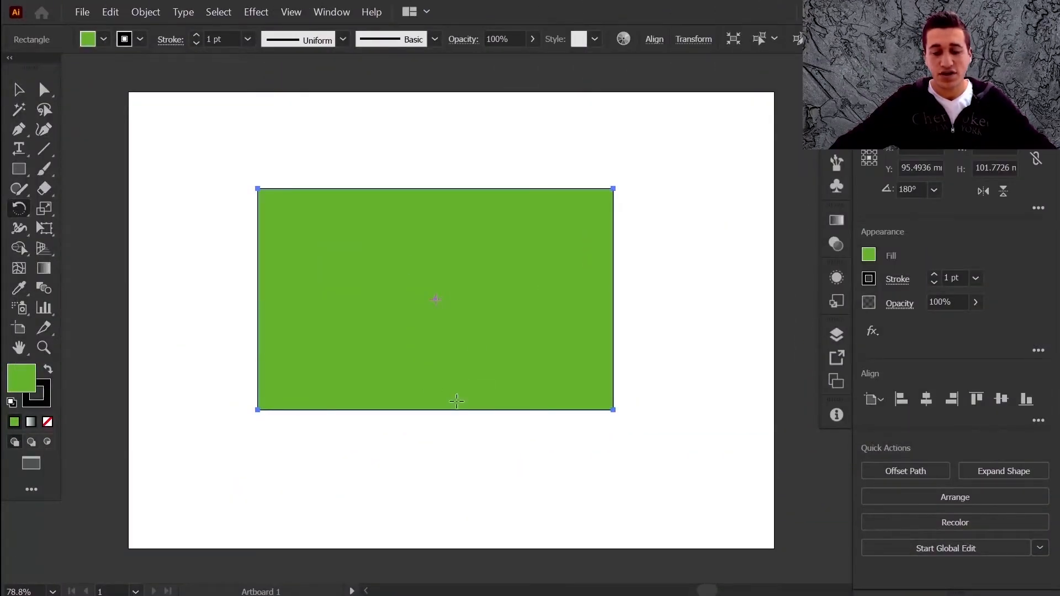
Try out different rotation points for the green rectangle, including its upper-left corner and a spot outside its upper-right corner.
drag(443, 316, 499, 283)
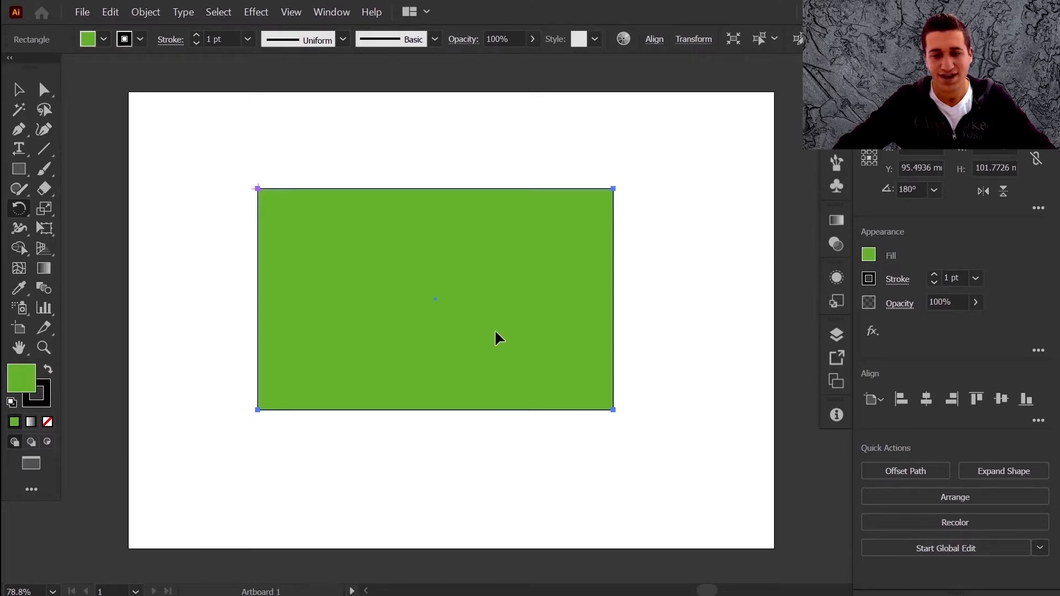
drag(495, 331, 404, 276)
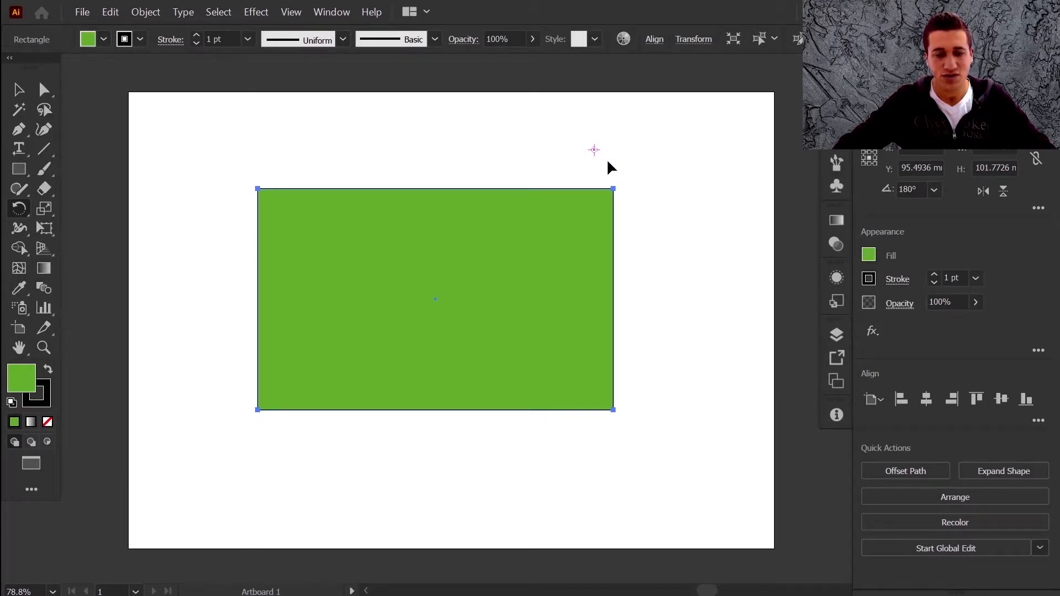
drag(524, 271, 551, 223)
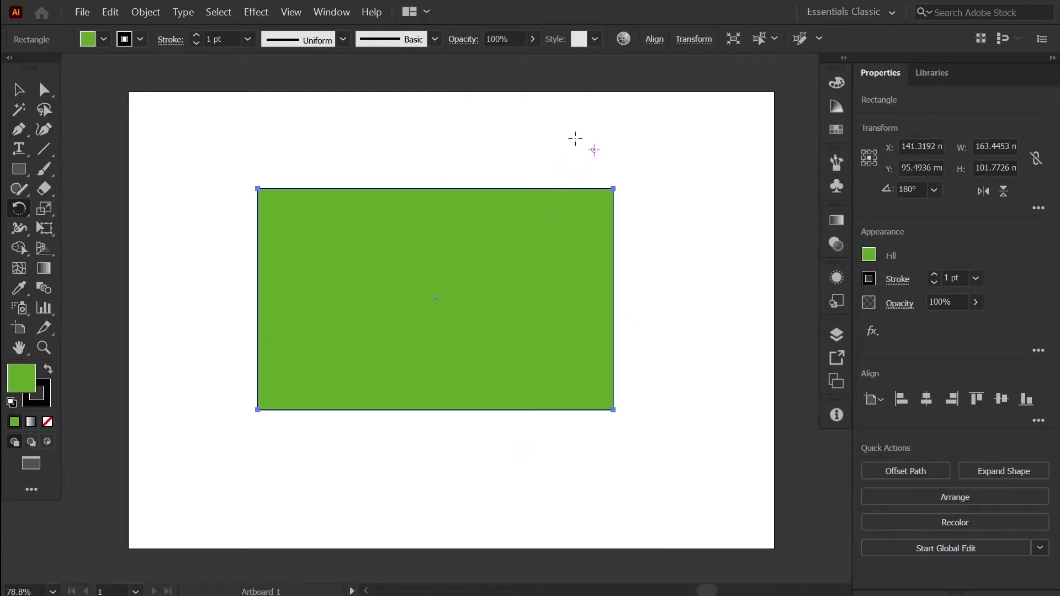
mouse_move(594, 151)
mouse_down()
mouse_move(571, 163)
mouse_move(613, 159)
mouse_move(598, 171)
mouse_up()
Delete the green rectangle from the artboard.
click(18, 92)
click(18, 207)
click(14, 93)
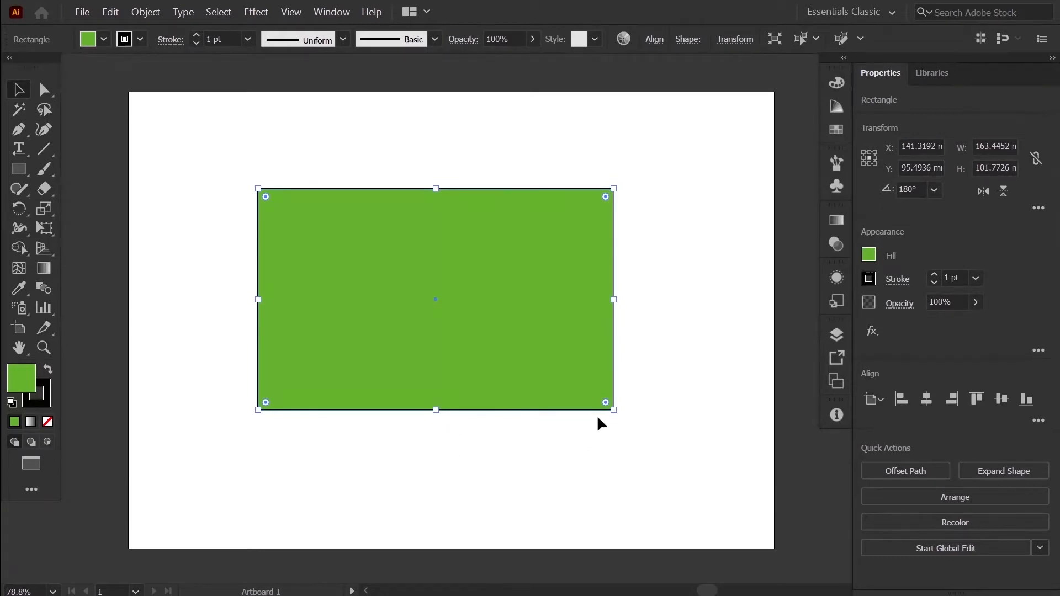
drag(615, 410, 392, 297)
key(Delete)
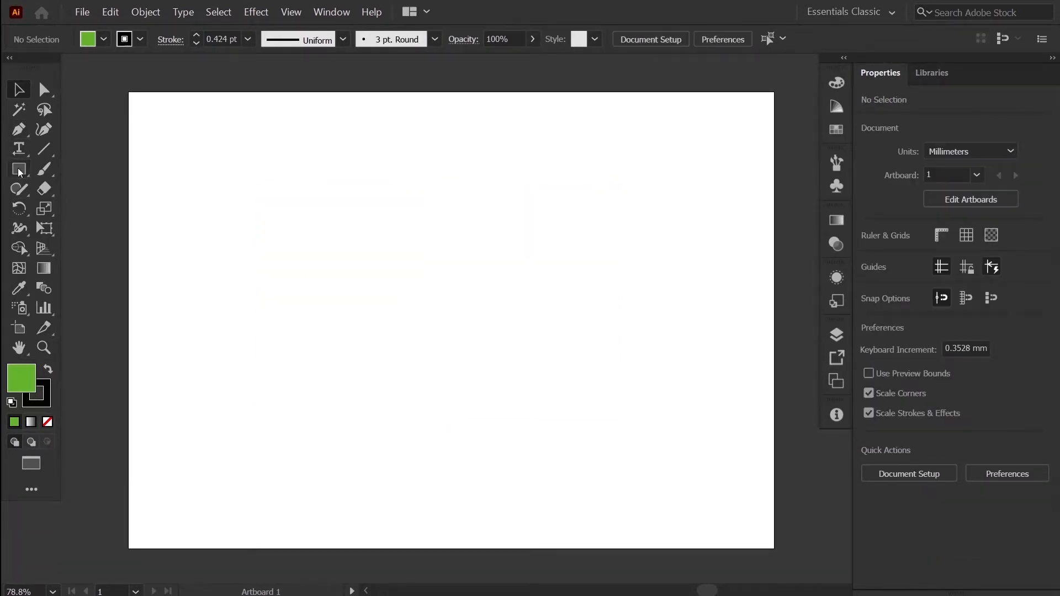
Draw a green triangle near the artboard's upper-left corner using the Star tool reduced to three points.
right_click(19, 187)
right_click(19, 174)
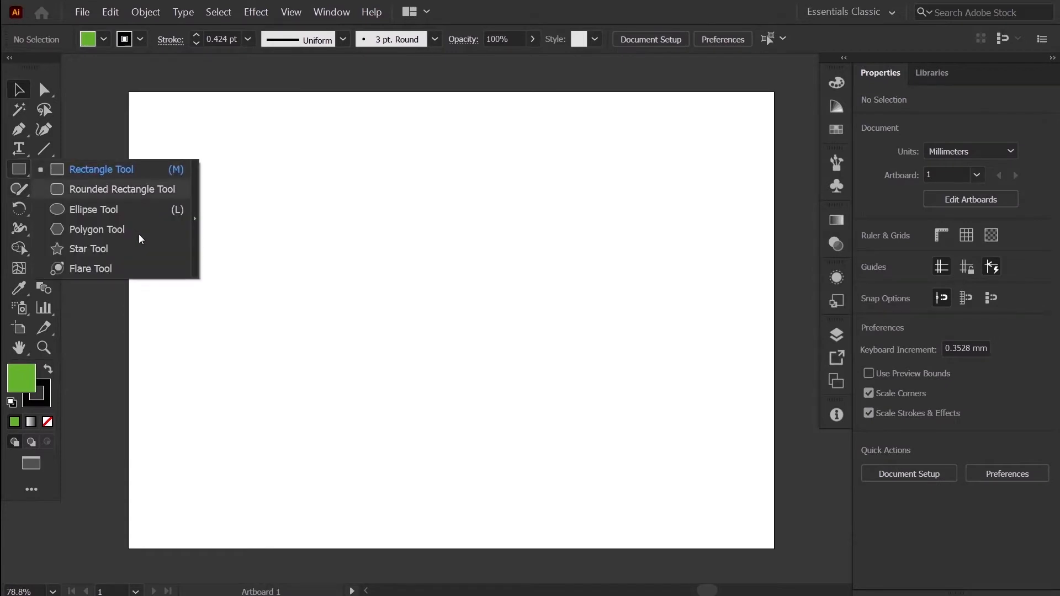
click(120, 248)
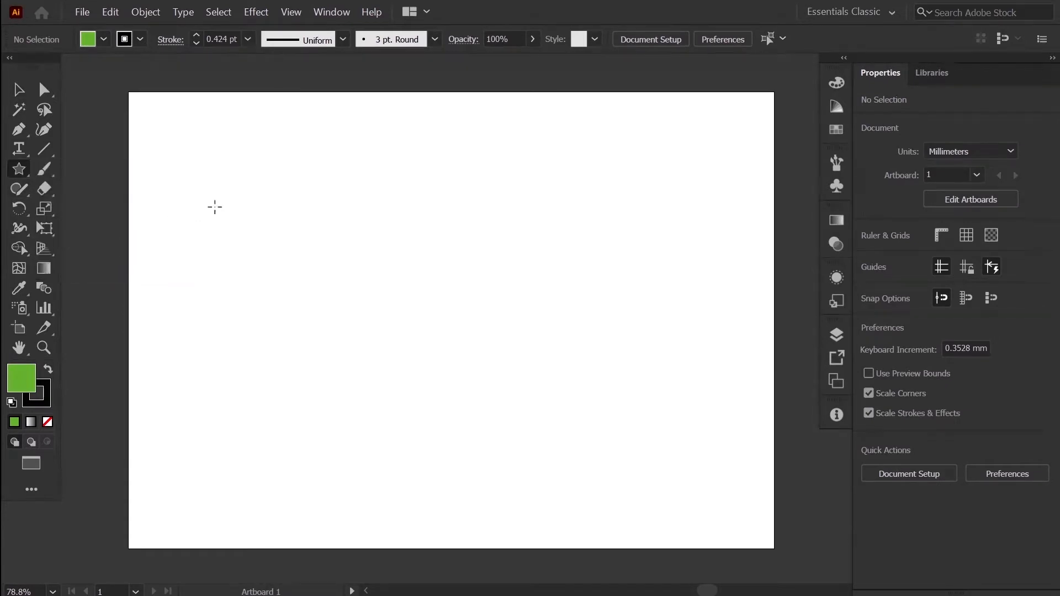
drag(257, 173, 296, 196)
key(Down)
key(Down)
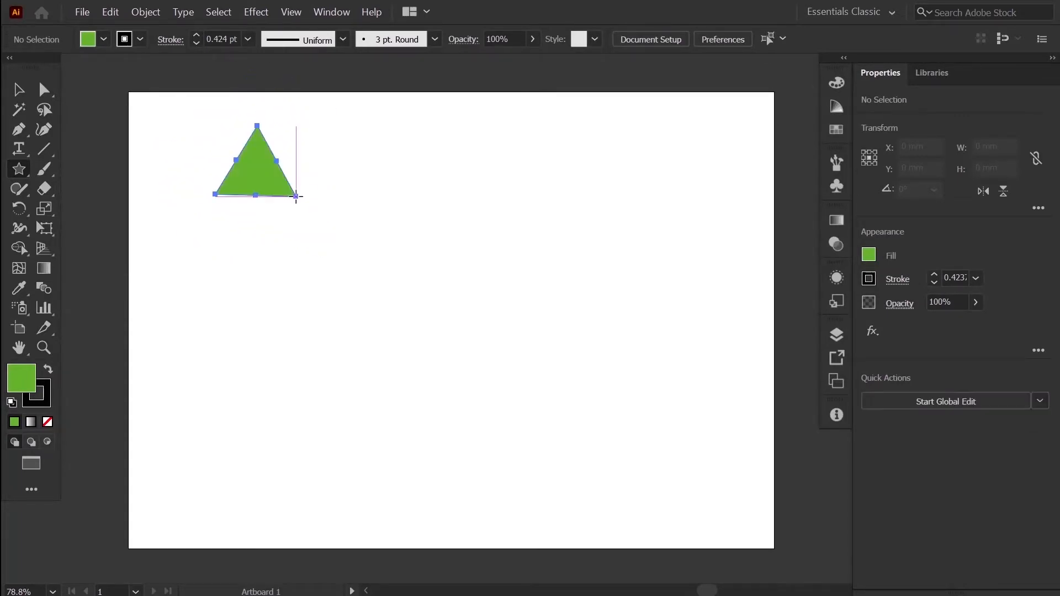
click(17, 91)
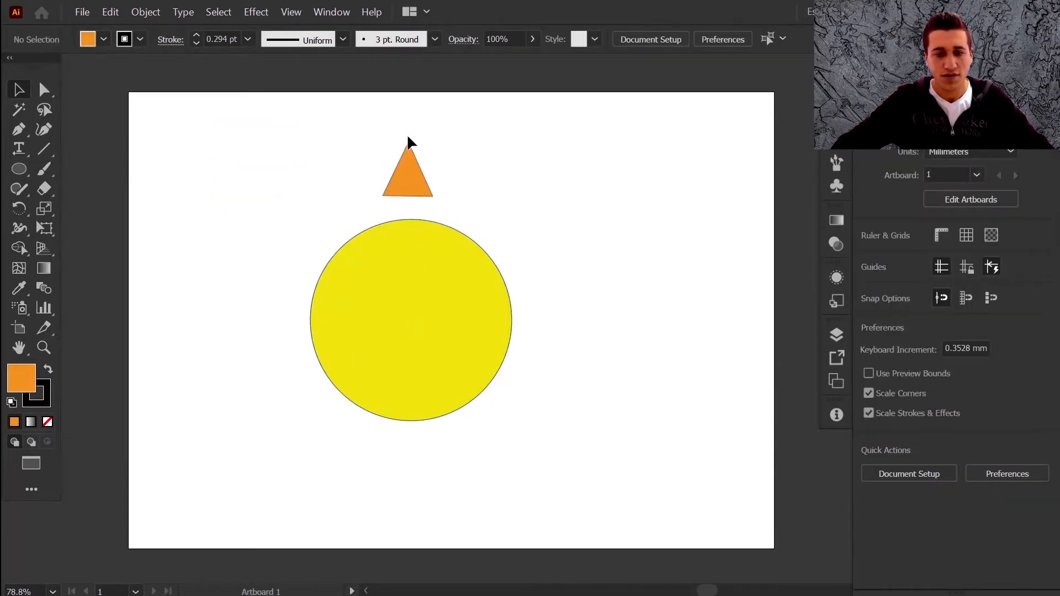
Align the orange triangle and the yellow circle to their horizontal centres.
click(413, 172)
shift+click(407, 359)
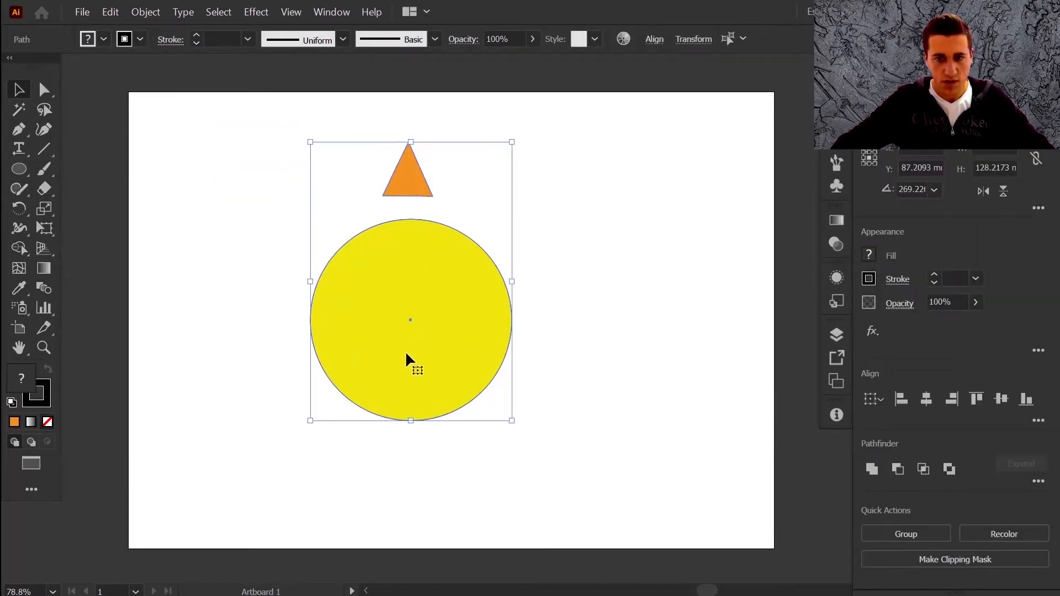
click(926, 400)
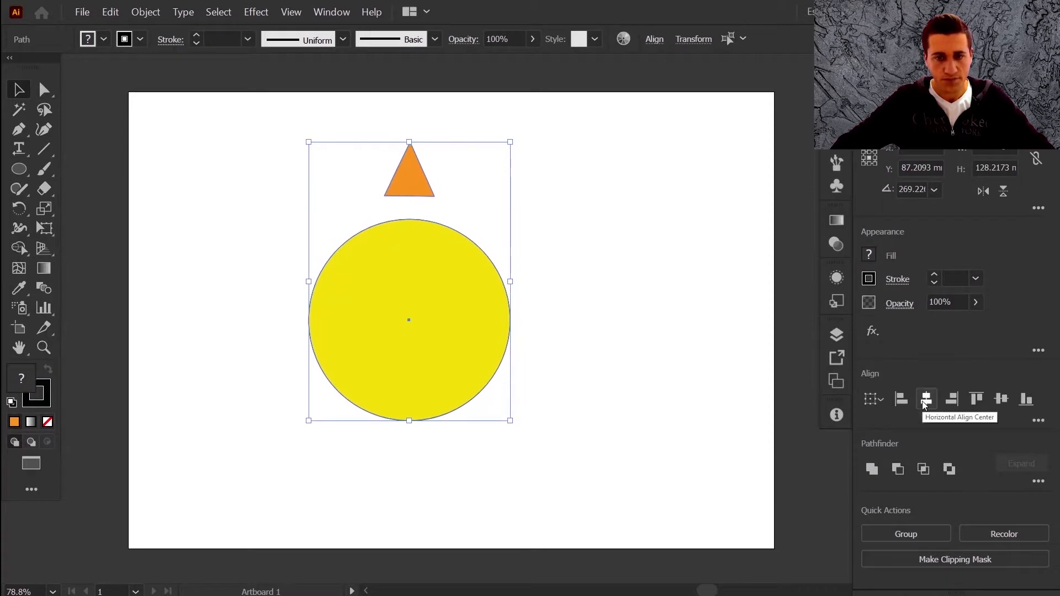
click(571, 247)
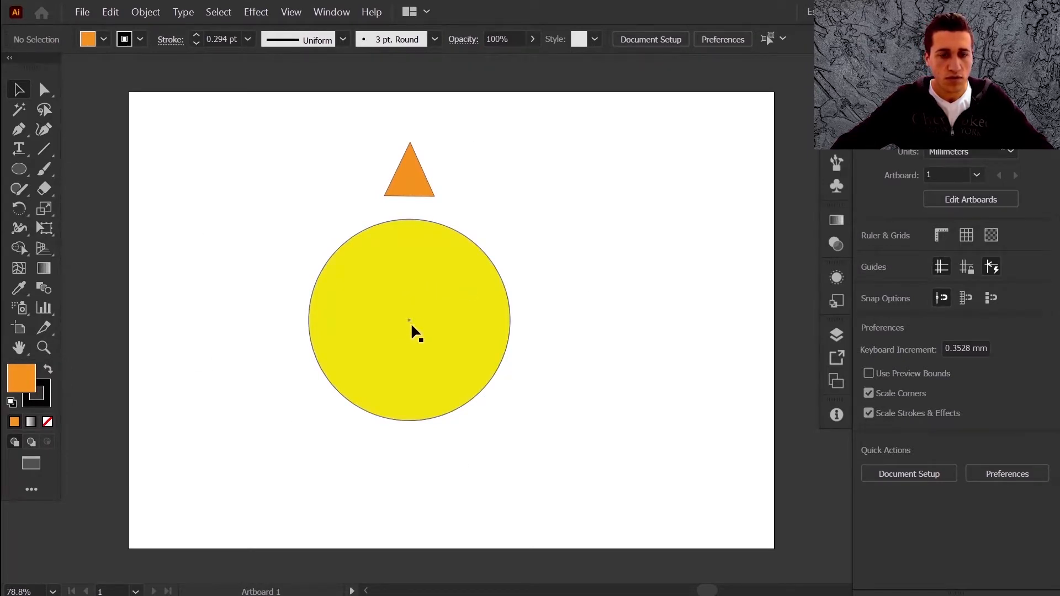
Start the Rotate tool on the orange triangle and try to move its rotation point to the yellow circle's centre.
click(412, 172)
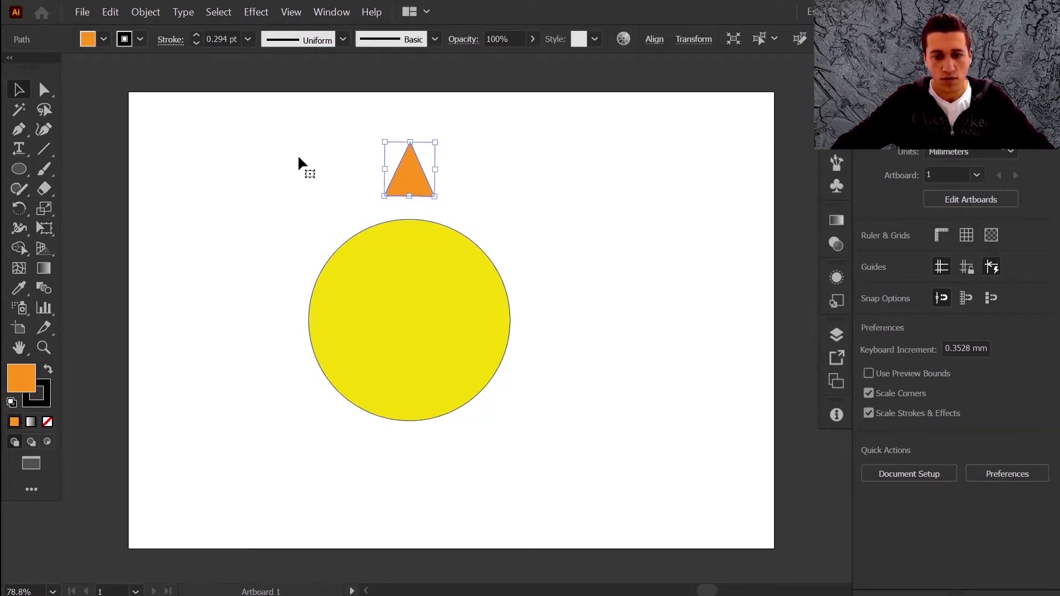
click(18, 208)
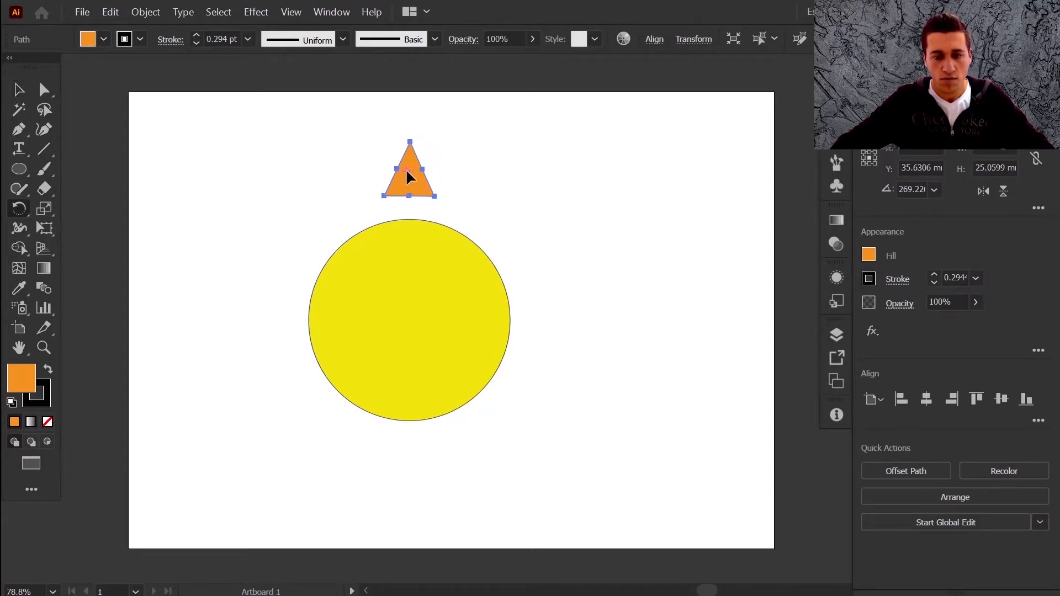
drag(406, 169, 415, 308)
drag(395, 343, 386, 301)
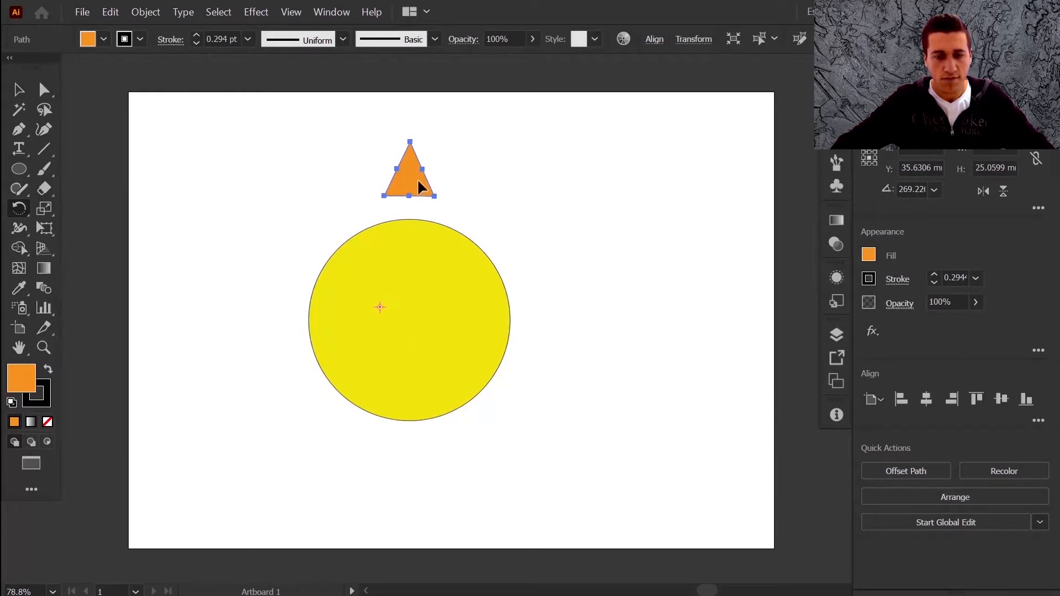
drag(408, 170, 436, 209)
drag(405, 179, 404, 178)
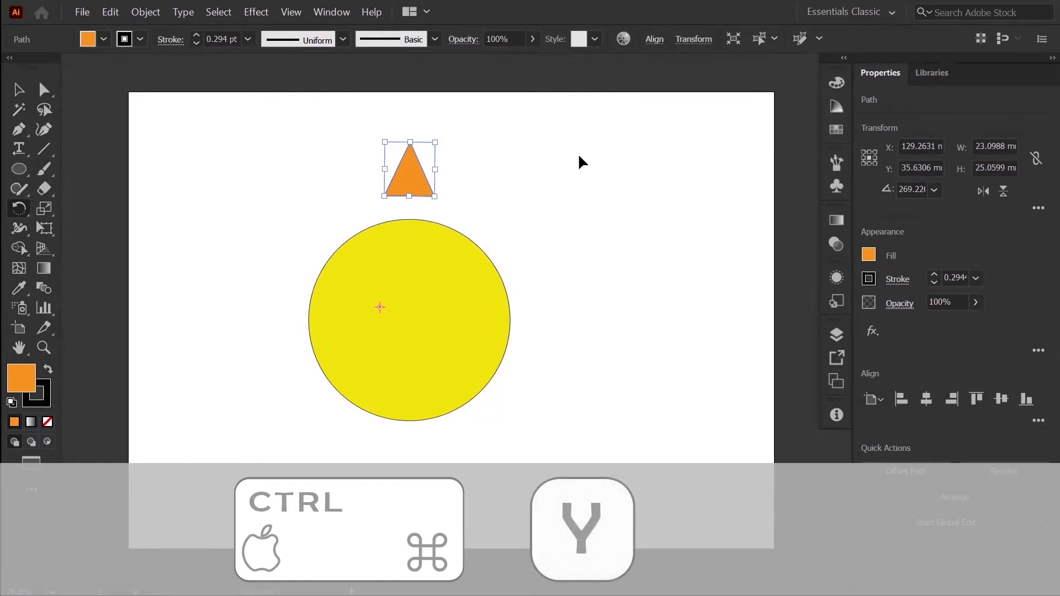
Place the triangle's rotation point on the circle's centre in Outline view and return to the normal preview.
key(ctrl+y)
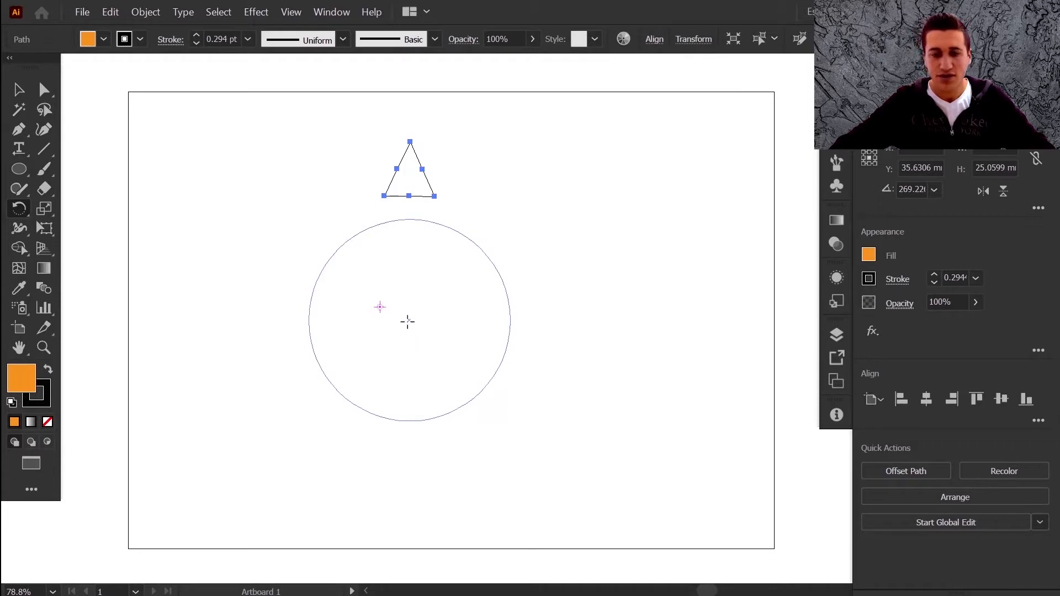
click(409, 319)
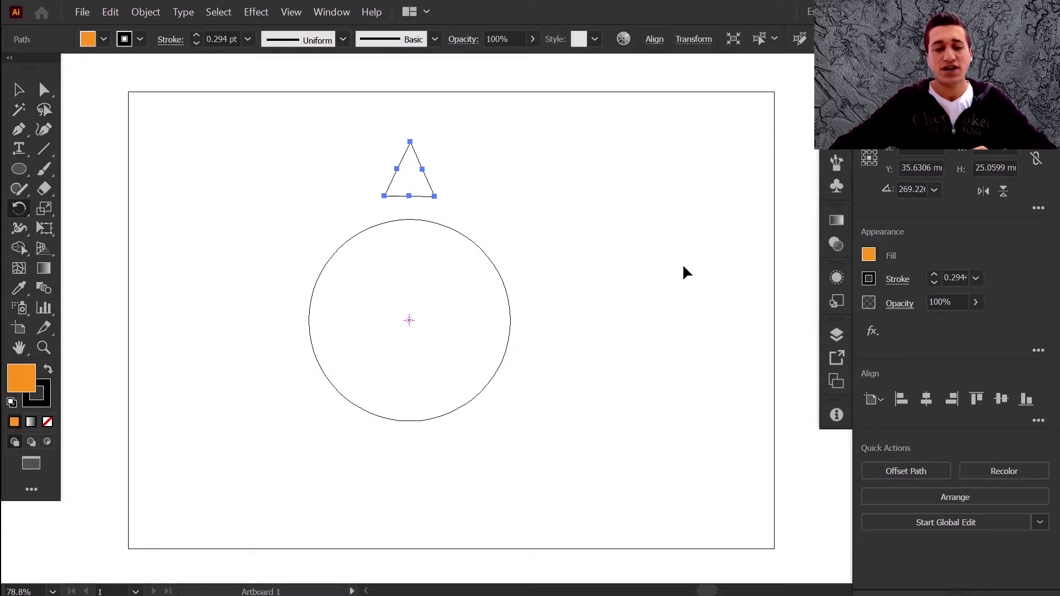
key(ctrl+y)
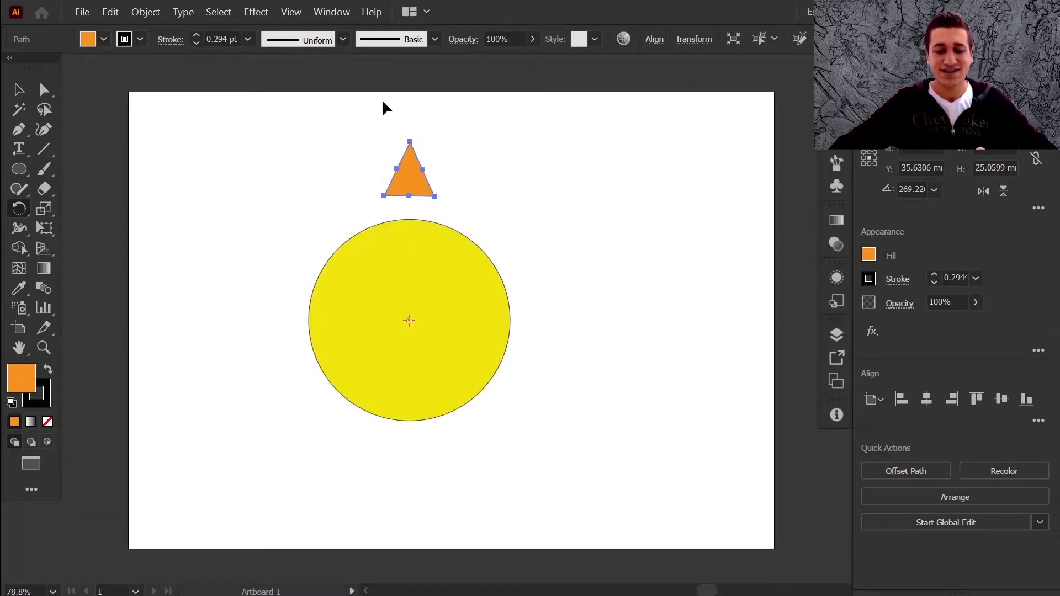
click(291, 12)
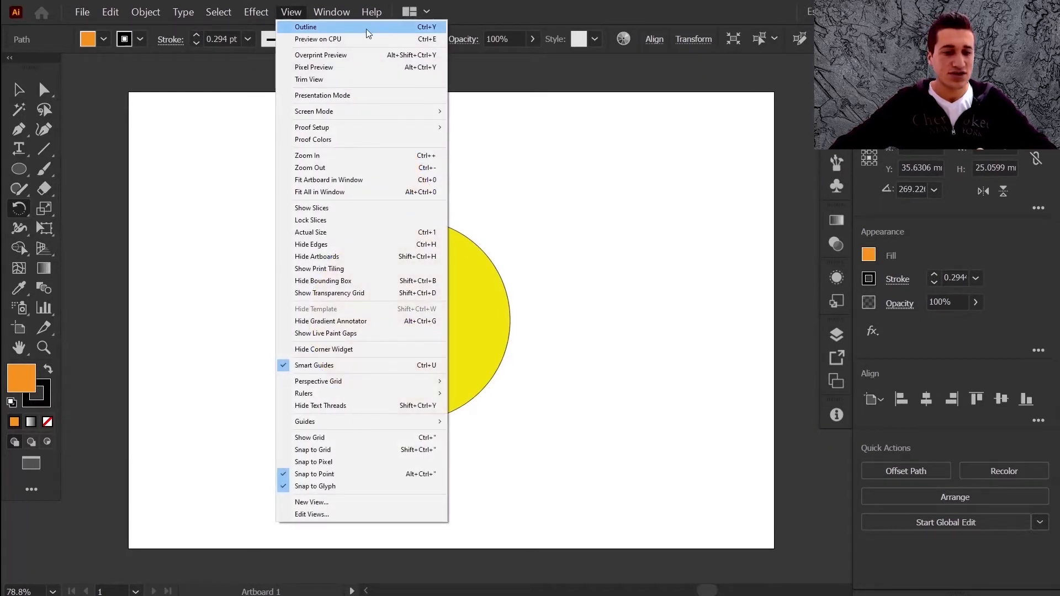
click(496, 205)
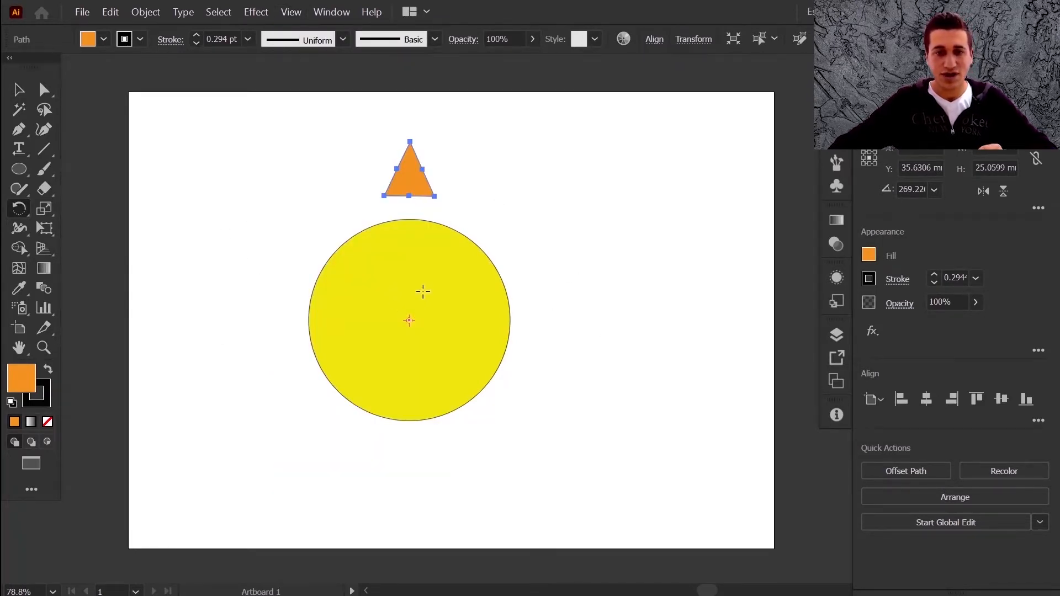
Select the yellow circle, reselect the orange triangle and set its rotation point on the circle's centre.
key(ctrl)
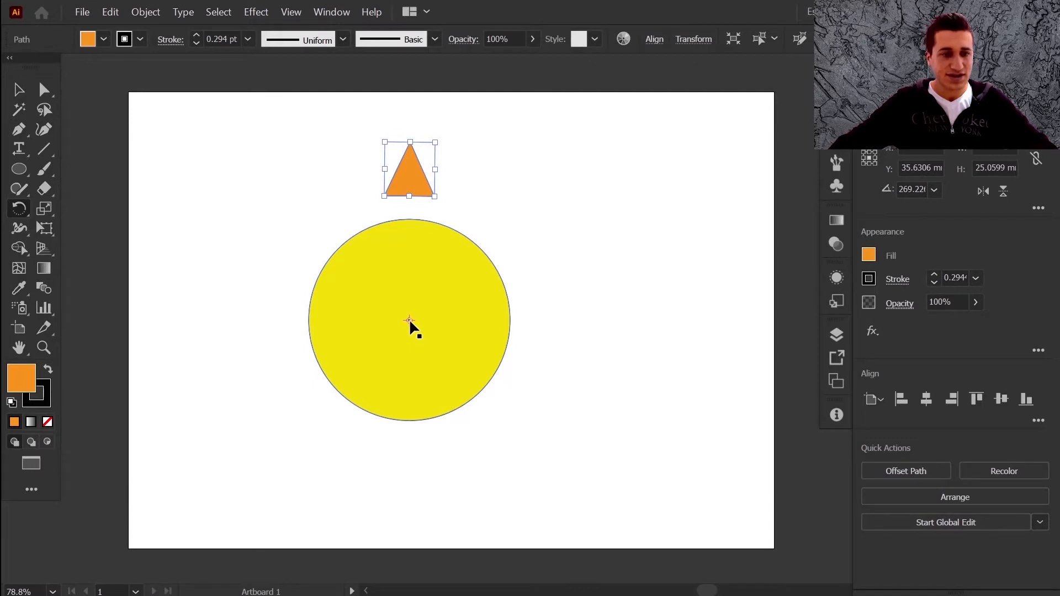
mouse_move(409, 319)
mouse_down()
mouse_move(426, 319)
mouse_move(409, 320)
mouse_up()
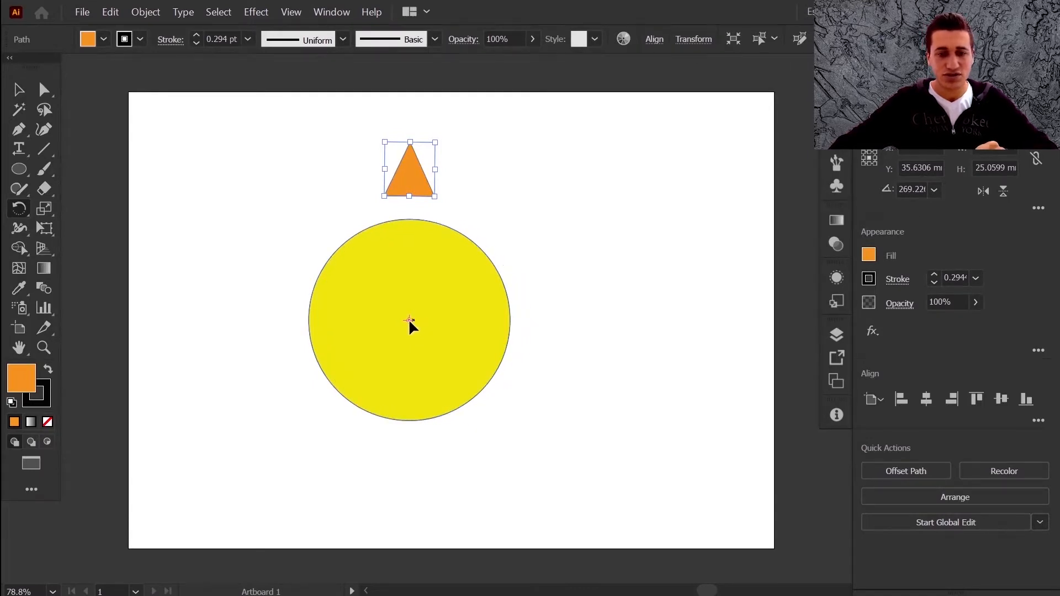
ctrl+click(407, 319)
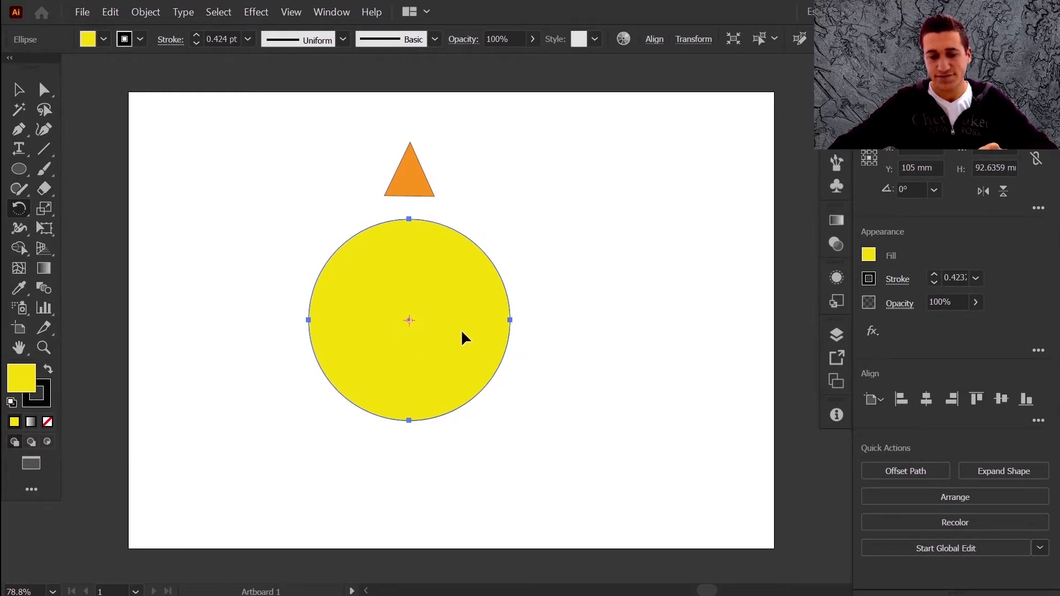
ctrl+click(415, 176)
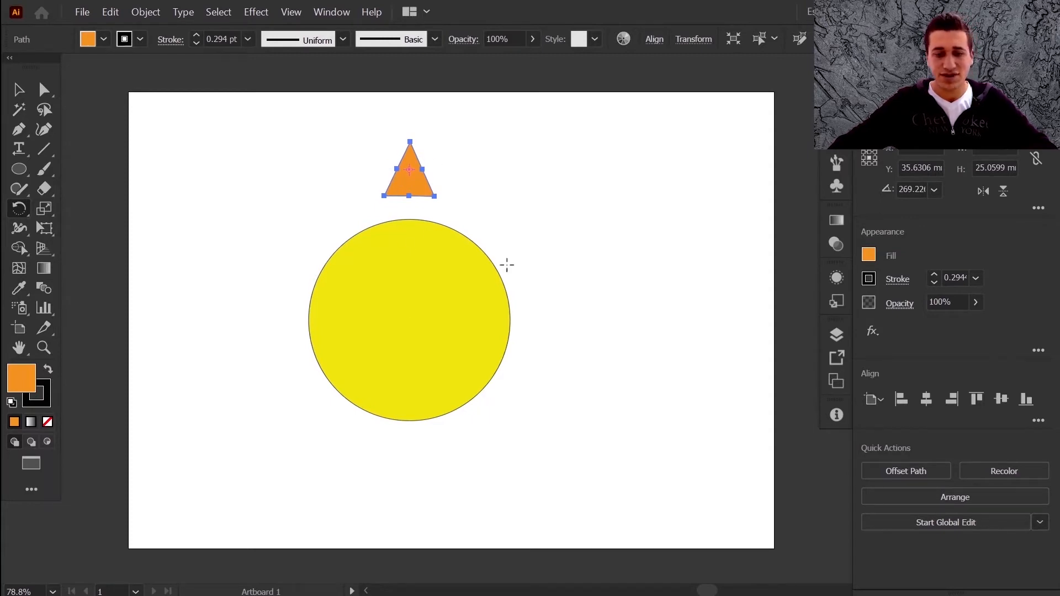
key(ctrl)
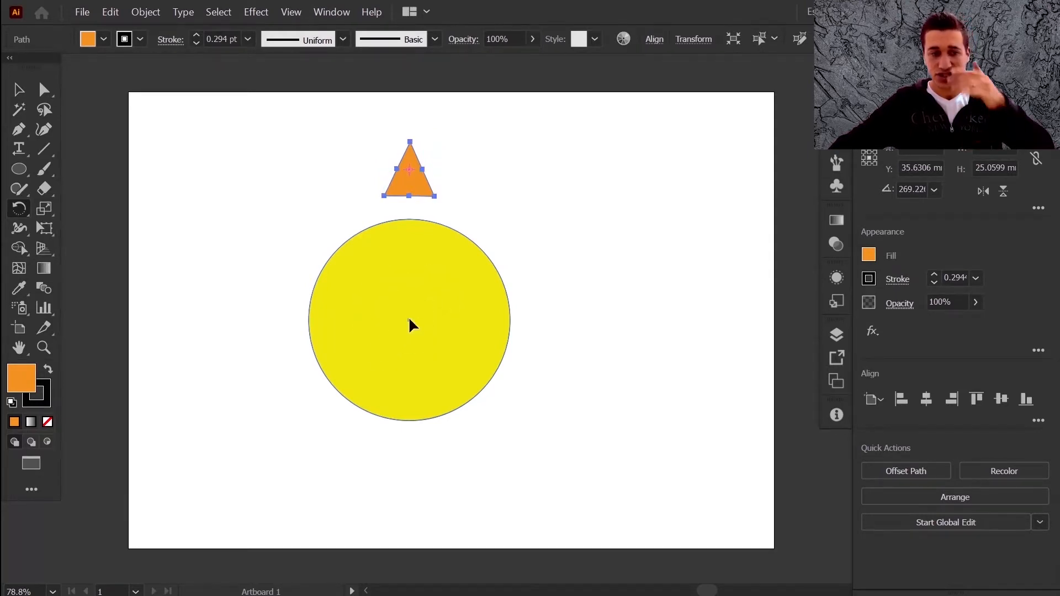
click(409, 320)
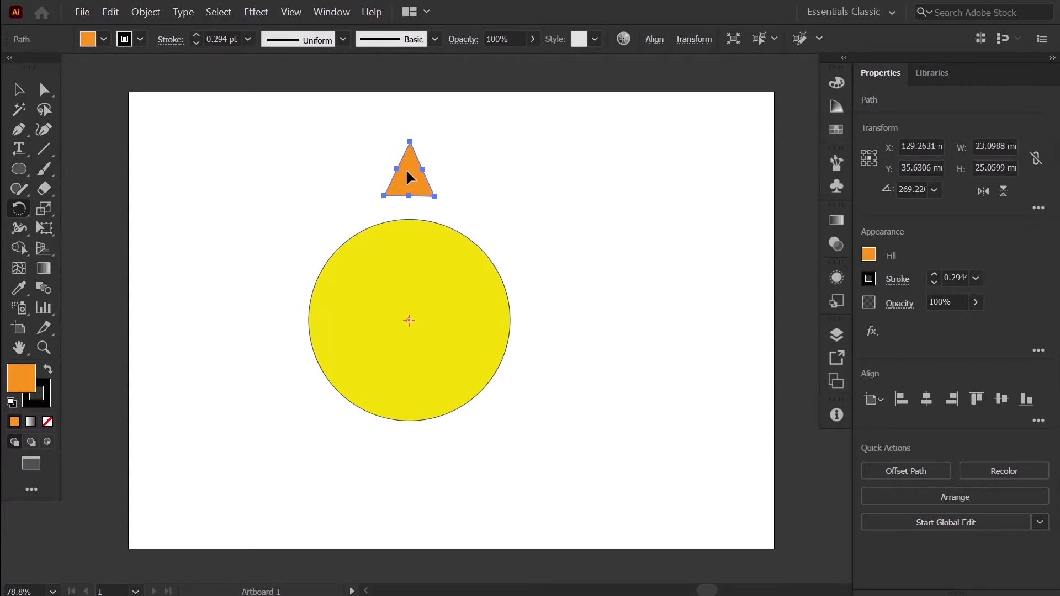
Rotate the orange triangle about 27° clockwise around the circle's centre and add a copy rotated about 30° further.
drag(410, 173, 473, 184)
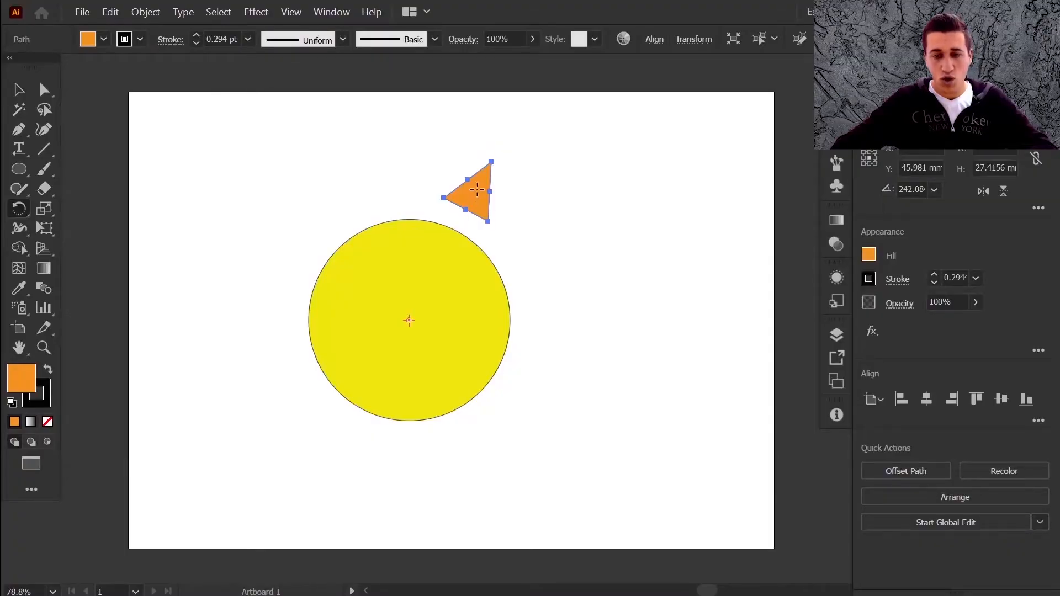
drag(477, 189, 530, 242)
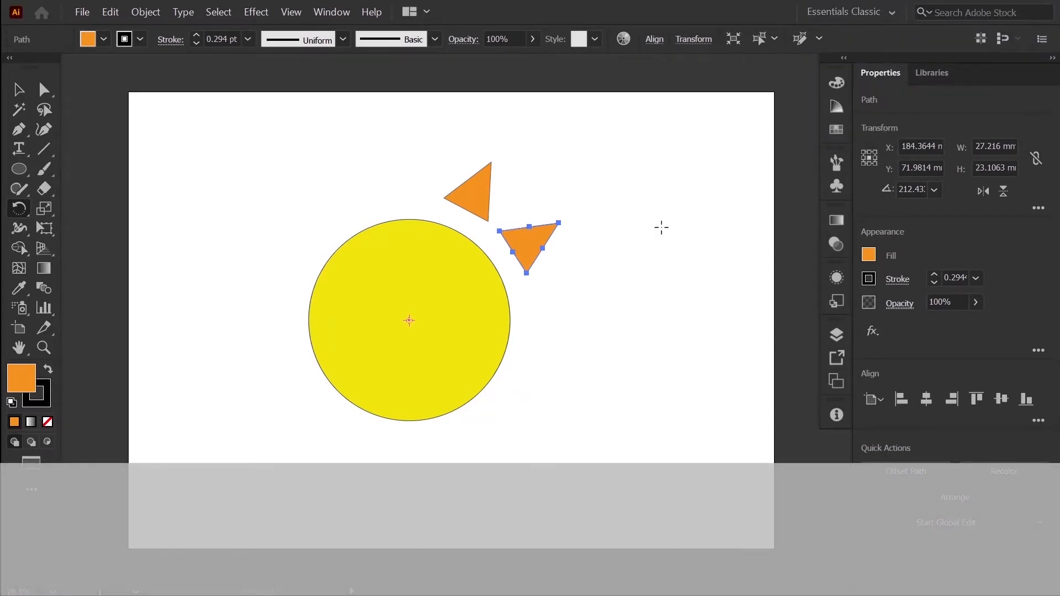
Repeat the 30° rotated triangle copy around the yellow circle until a full ring of rays surrounds it.
key(ctrl+d)
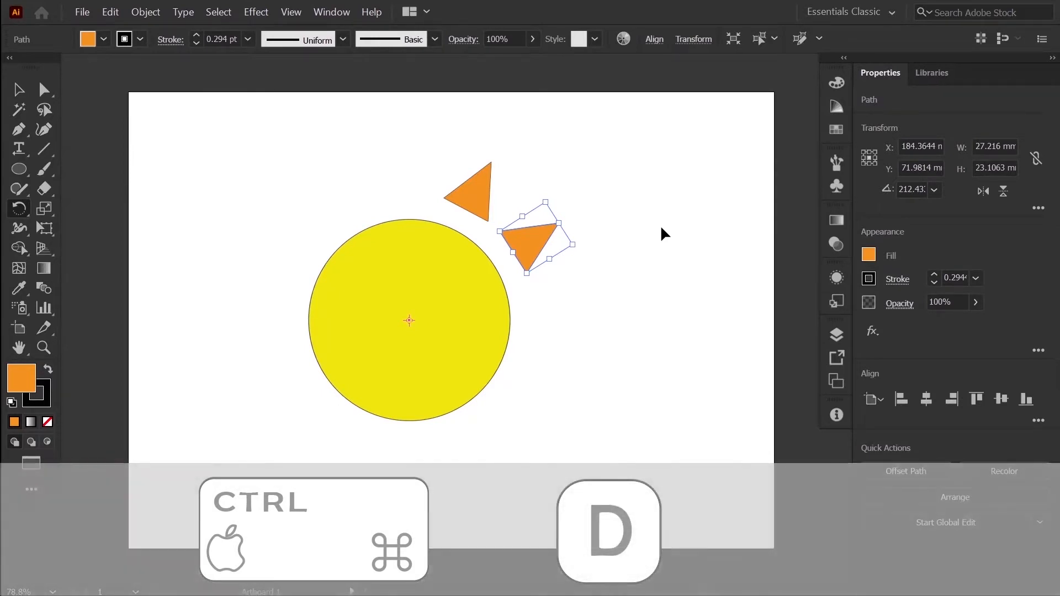
key(ctrl+d)
key(ctrl+d)
key(ctrl+d)
key(ctrl+d)
key(ctrl+d)
key(ctrl+d)
key(ctrl+d)
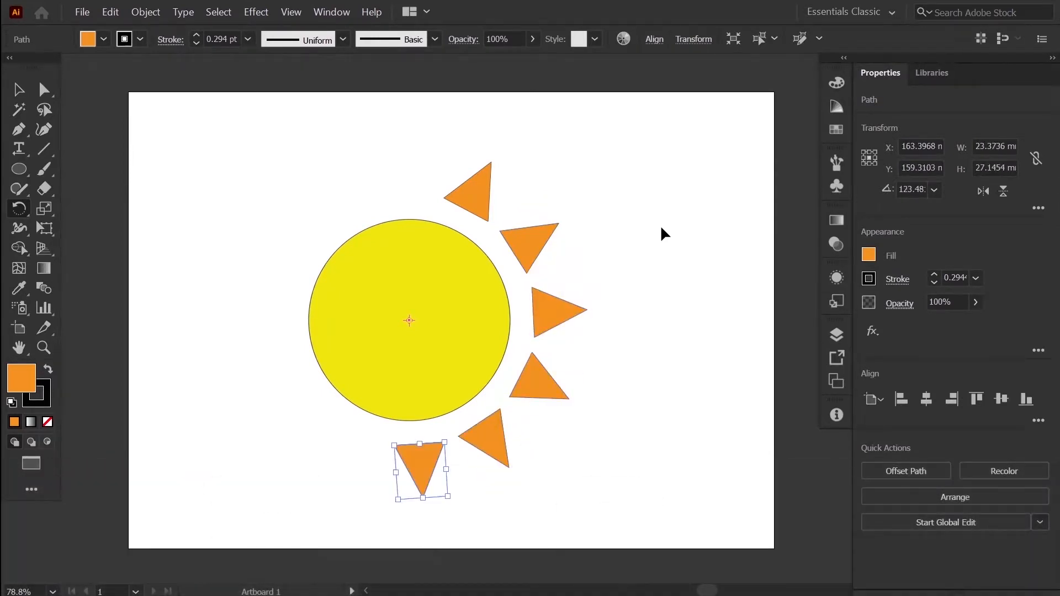
key(ctrl+d)
key(ctrl+d)
key(ctrl+d)
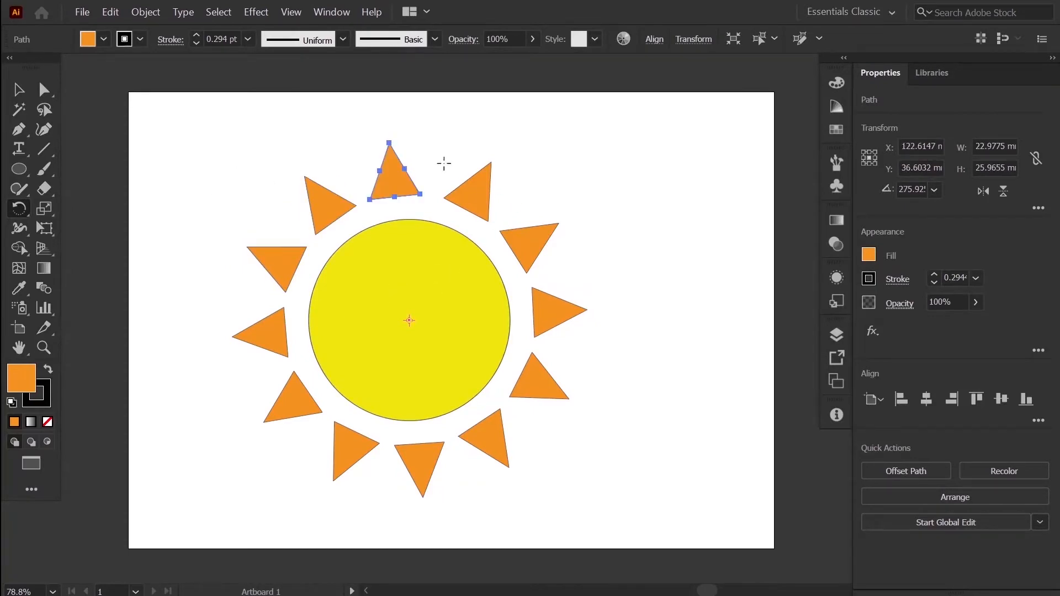
Look up the Transform Again command among the object transformations and clear the selection.
click(146, 11)
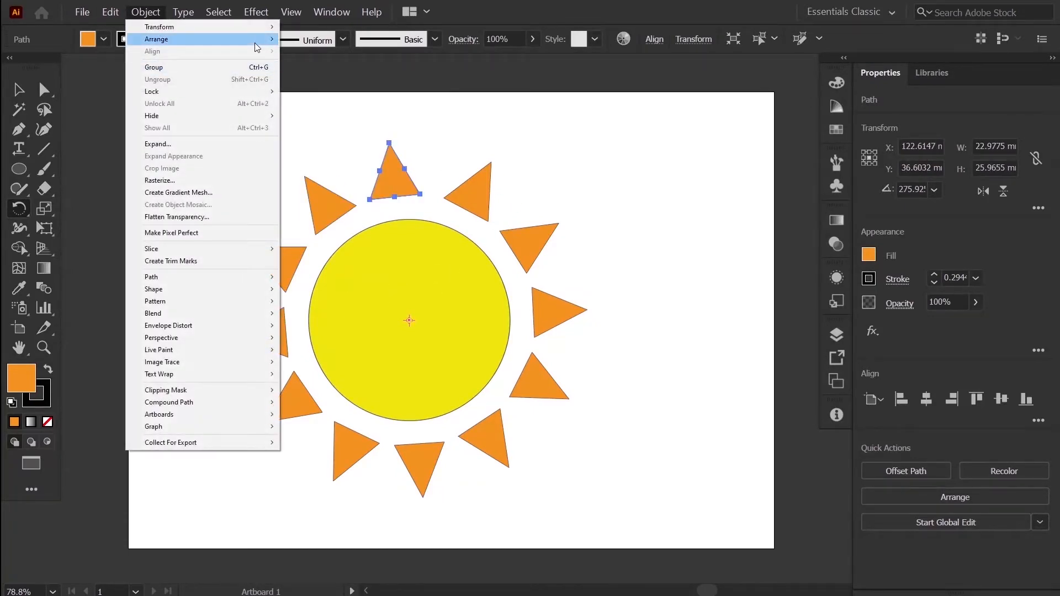
mouse_move(259, 25)
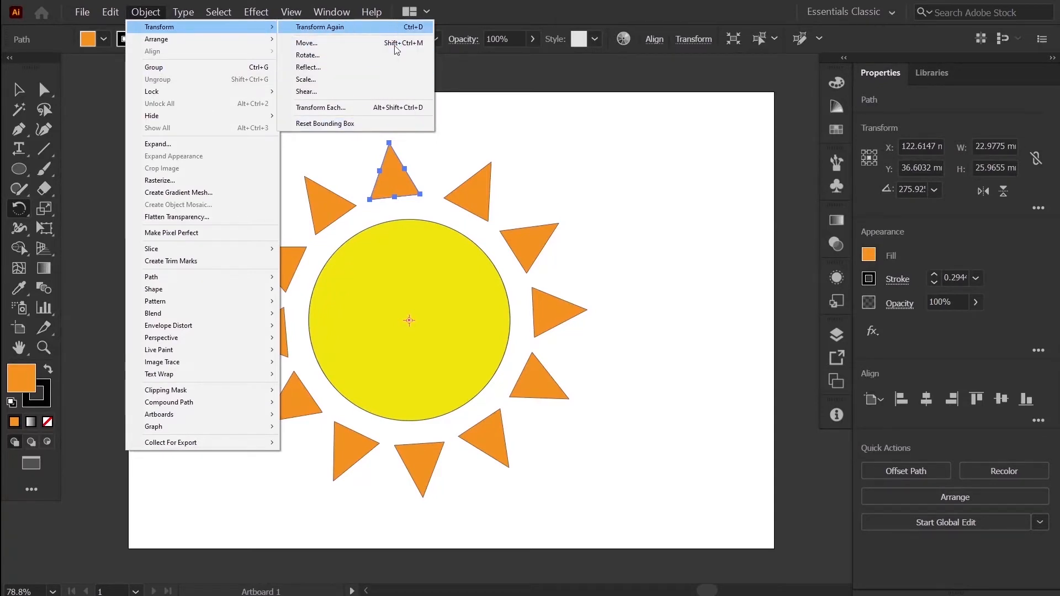
click(611, 287)
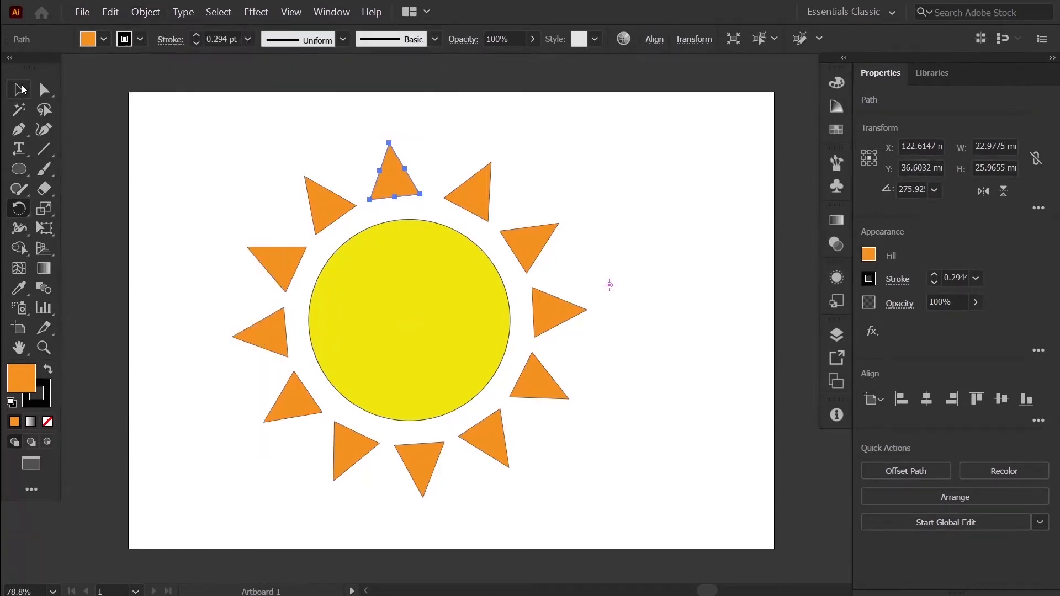
key(v)
click(761, 336)
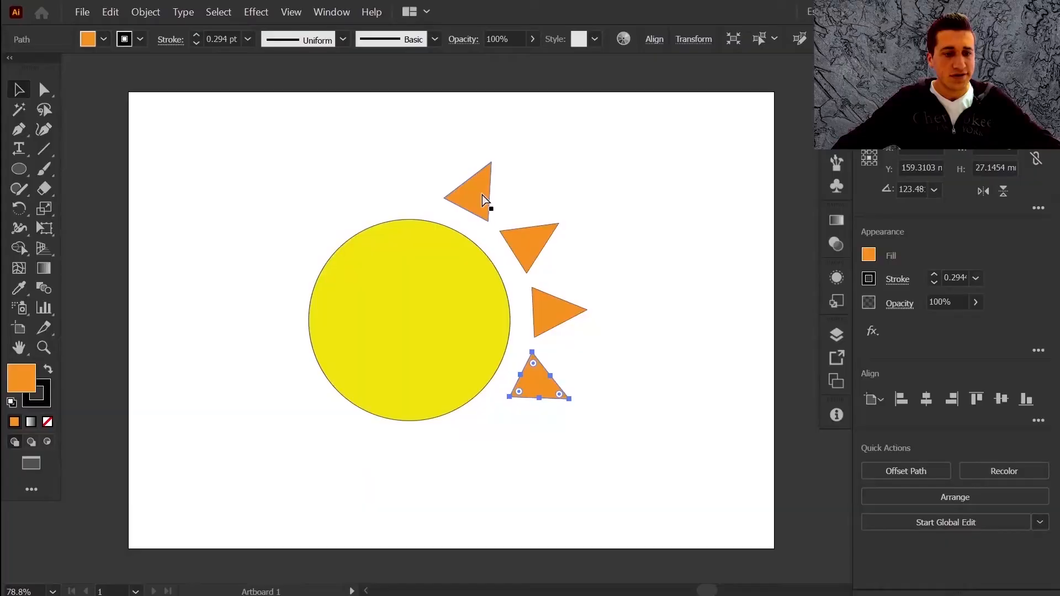
Undo the repeated ray copies back to the single original triangle above the circle.
key(ctrl+z)
key(ctrl+z)
key(ctrl+z)
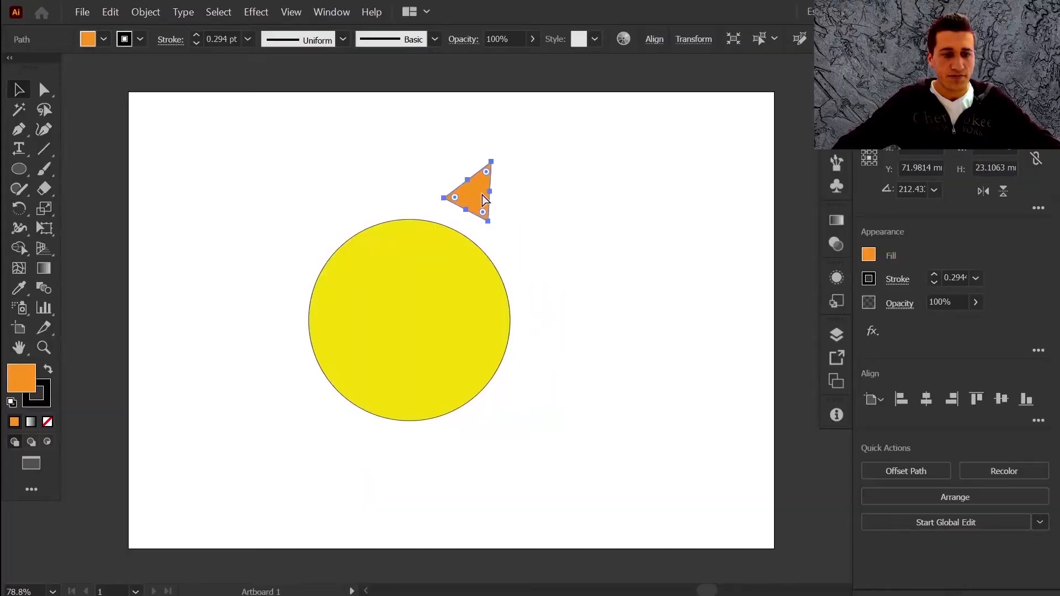
Rotate a copy of the orange triangle about 43° clockwise around the circle's centre and repeat it six times to ring the circle.
key(r)
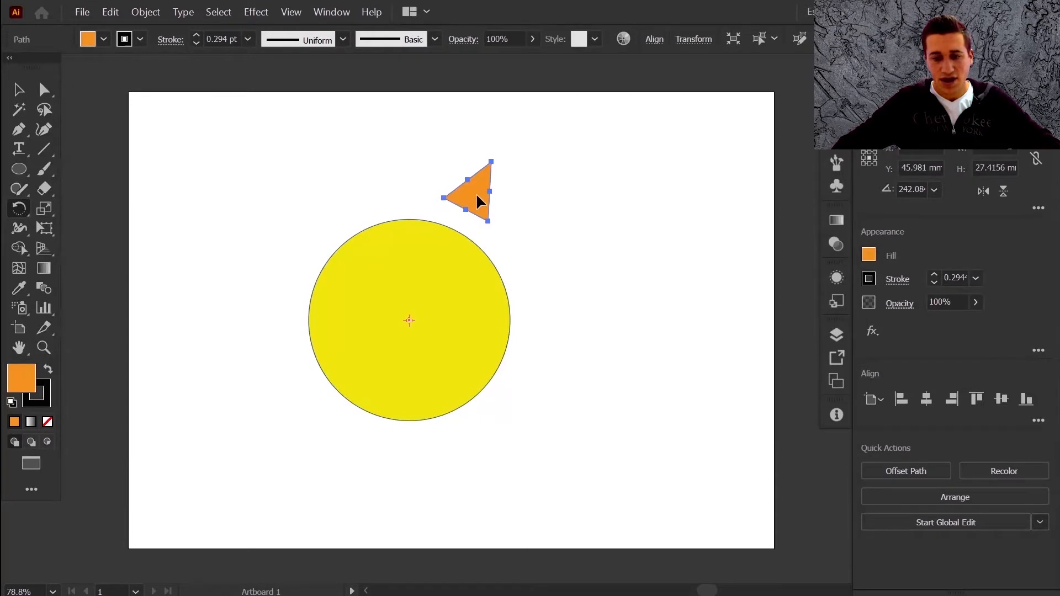
drag(476, 193, 542, 281)
key(ctrl+d)
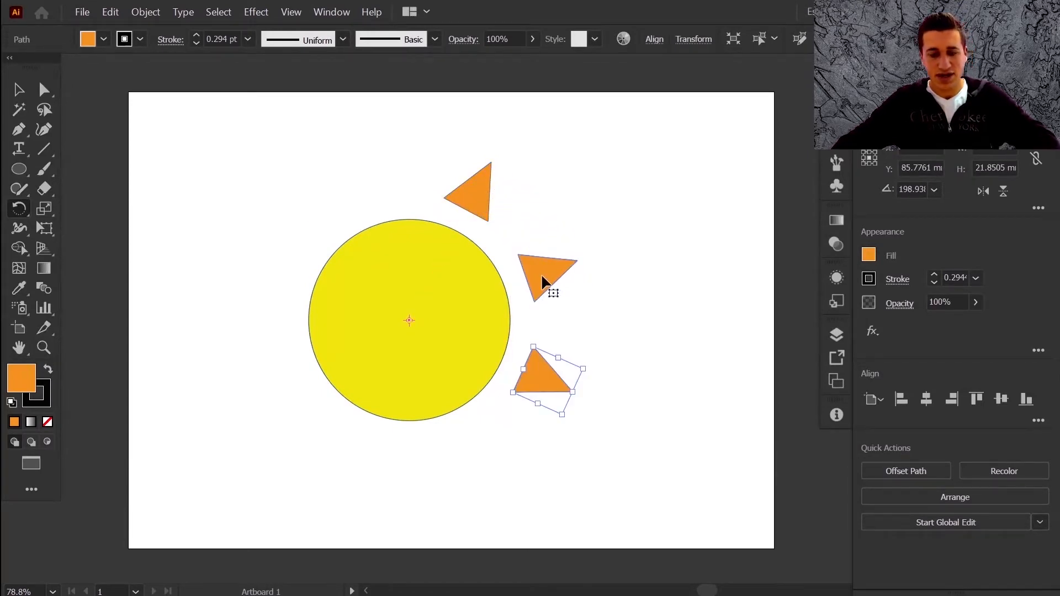
key(ctrl+d)
key(ctrl+d)
key(ctrl+d)
key(ctrl+d)
key(ctrl+d)
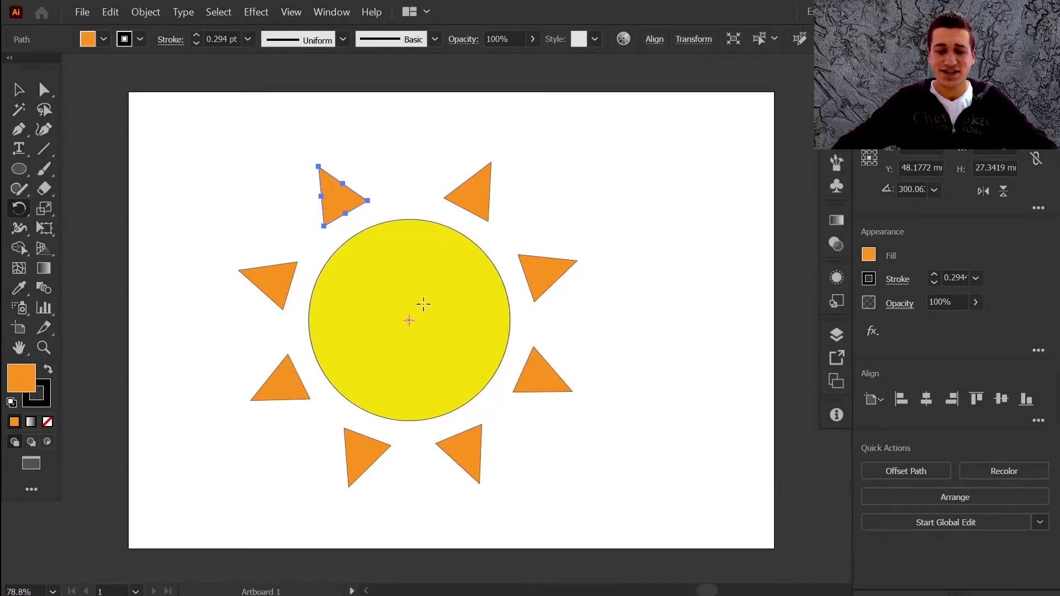
Open the Rotate options for the last copied ray, place the dialog clear of that ray, and switch Preview off and on.
double_click(17, 207)
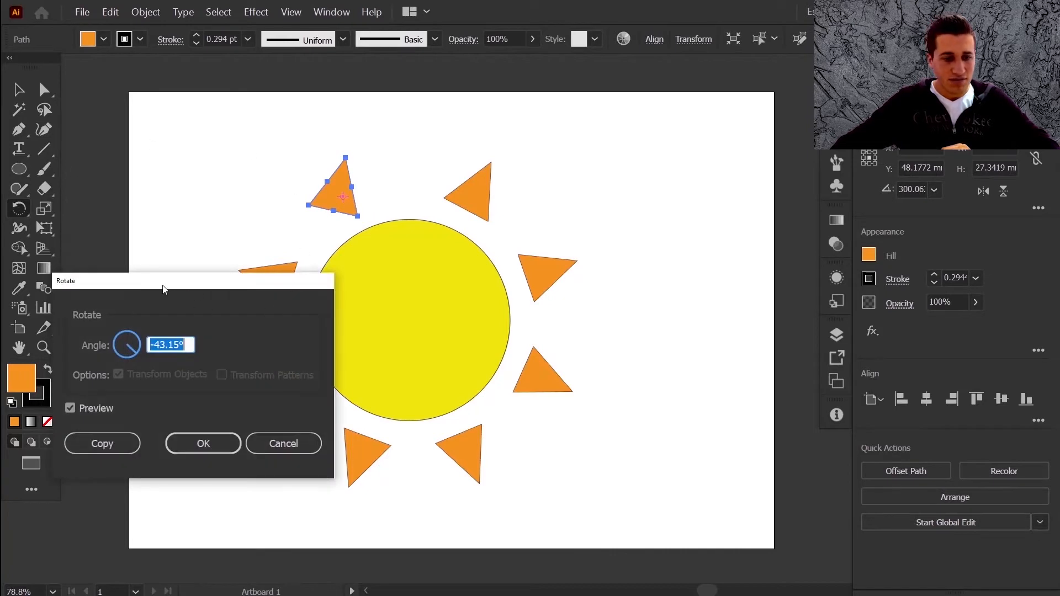
click(300, 448)
key(Return)
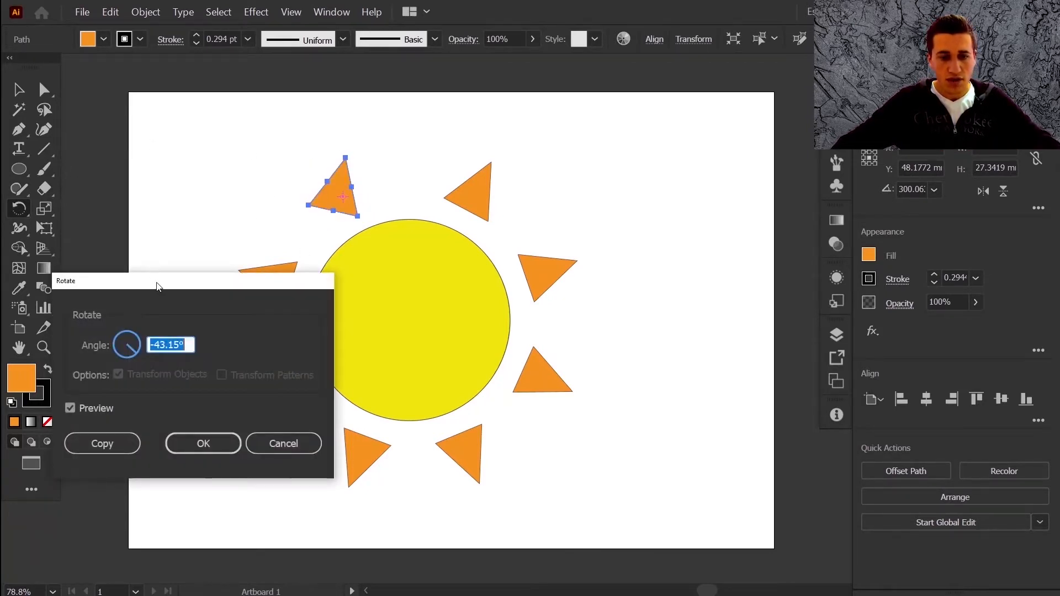
drag(157, 286, 650, 191)
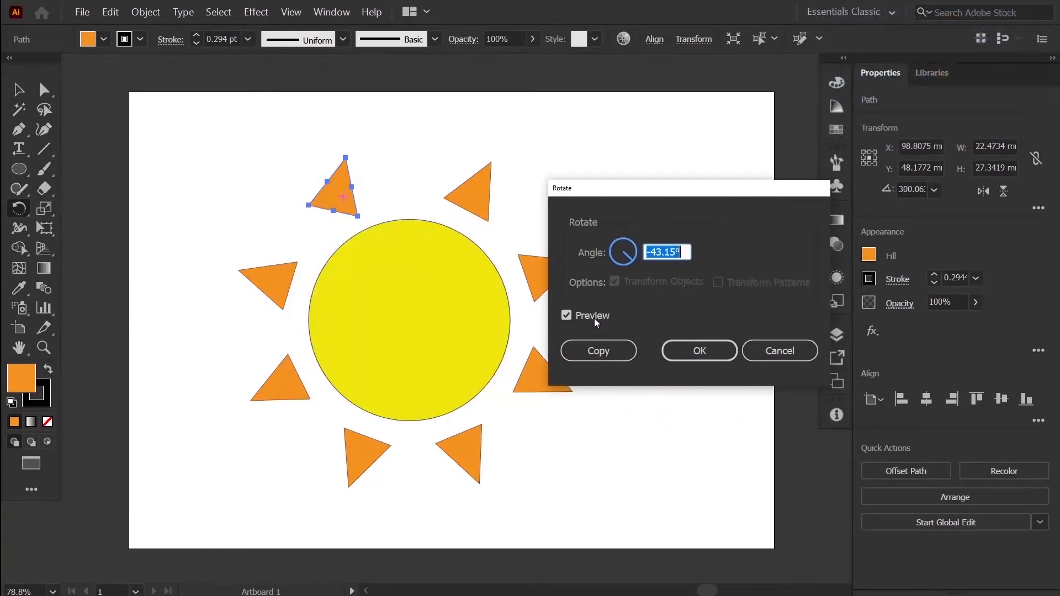
click(594, 318)
click(594, 318)
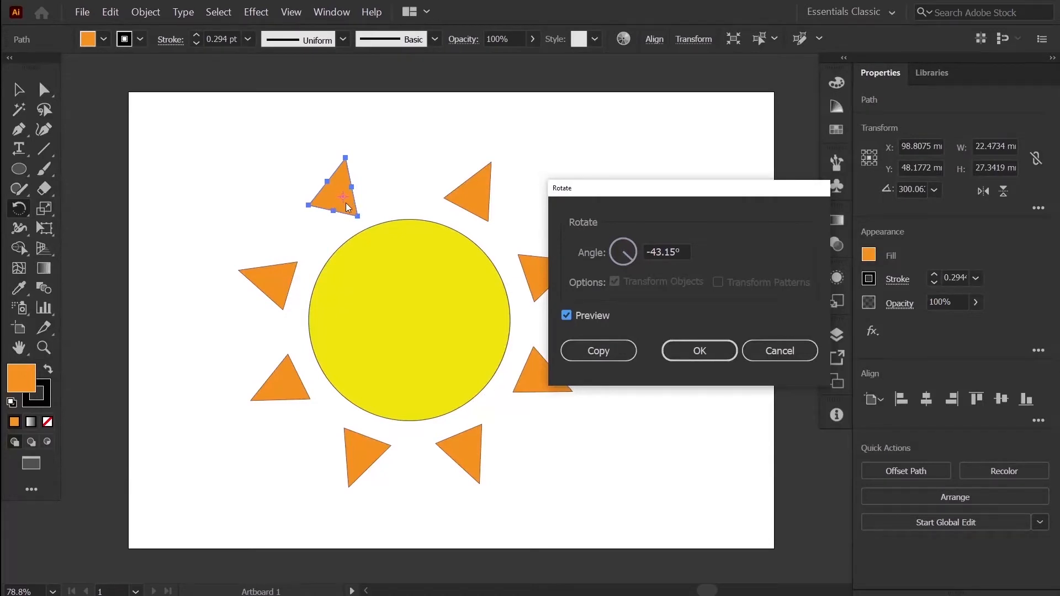
Adjust the ray's rotation angle in 1° increments to -40°.
click(687, 255)
key(Up)
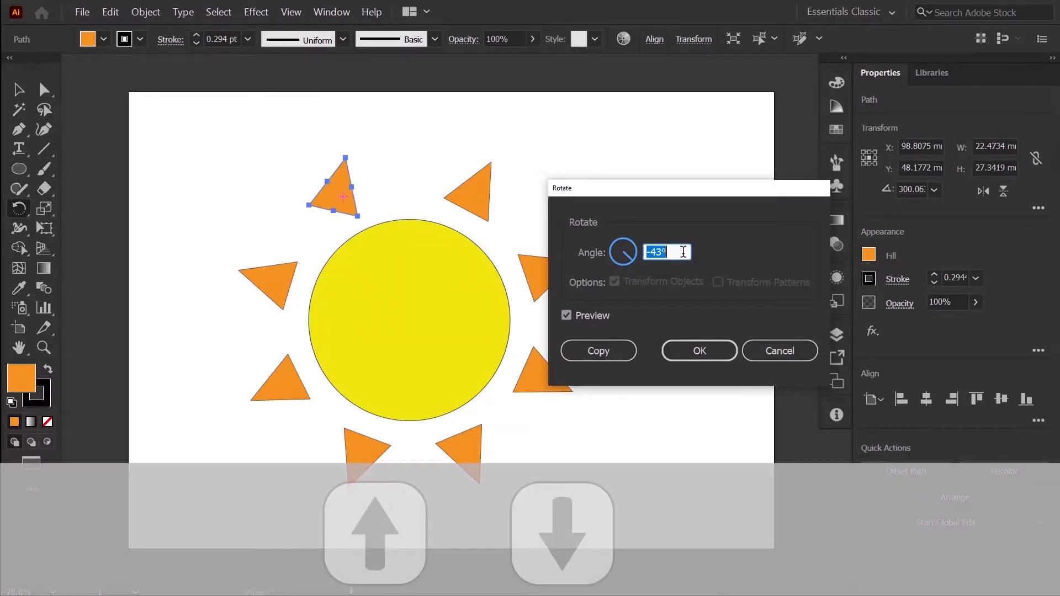
key(Up)
key(Up)
key(Up)
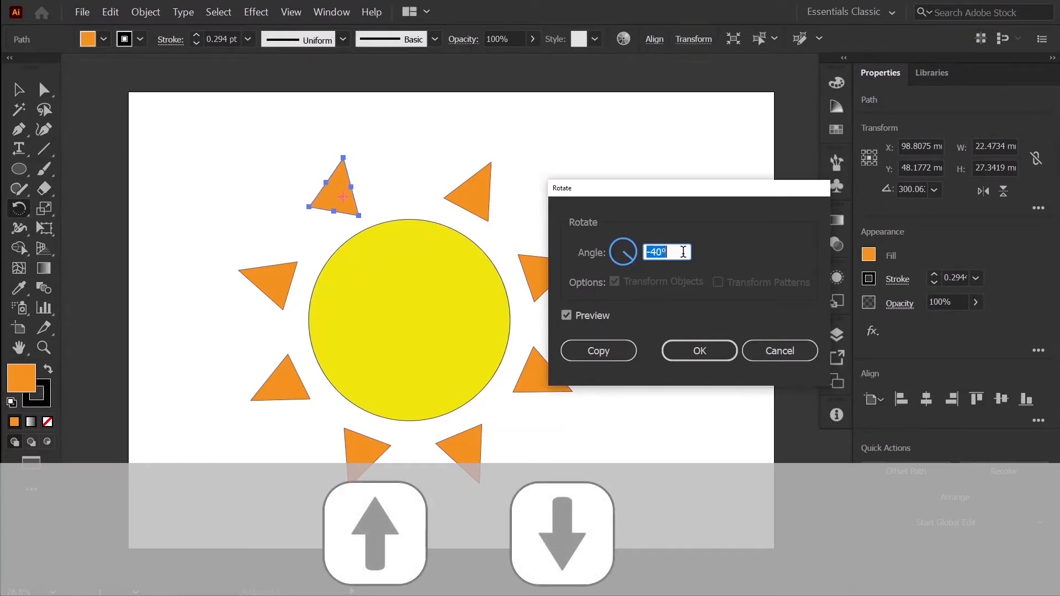
key(Up)
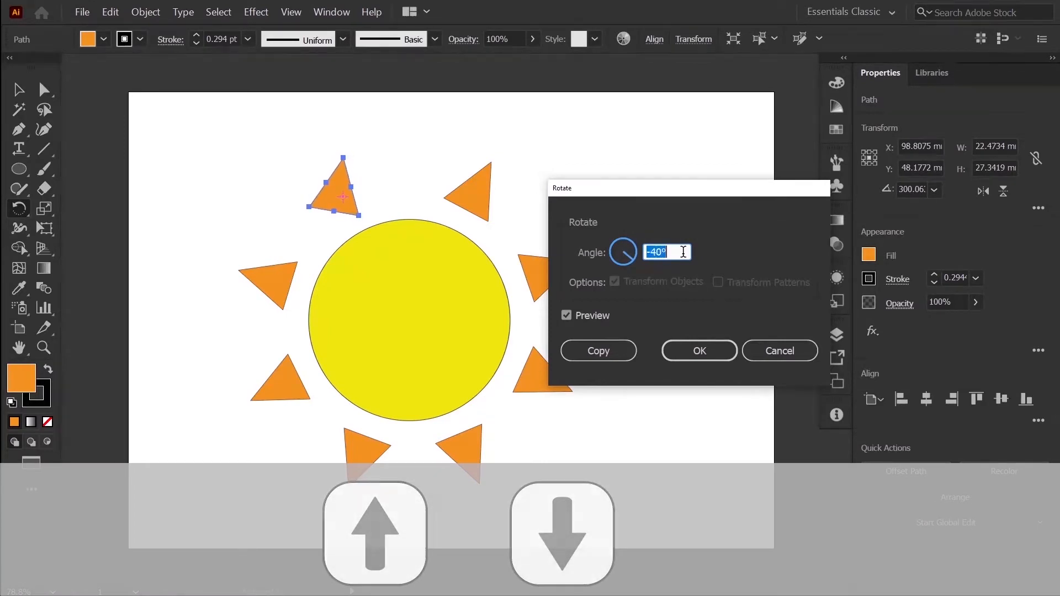
key(Down)
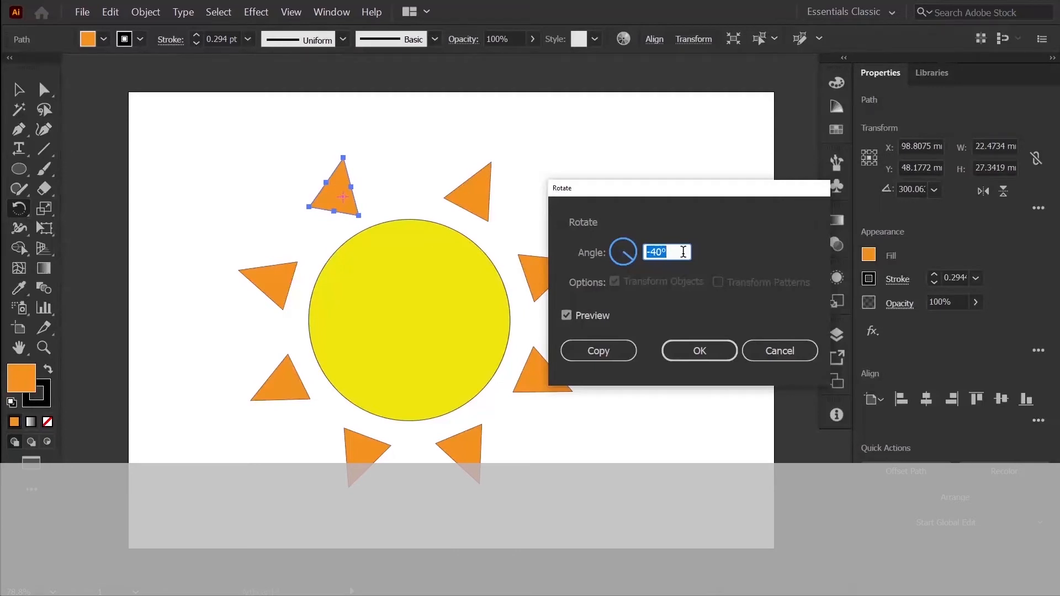
Vary the ray's rotation angle in 10° increments up to 50° and back down to 20°.
key(shift+Up)
key(shift+Up)
key(shift+Up)
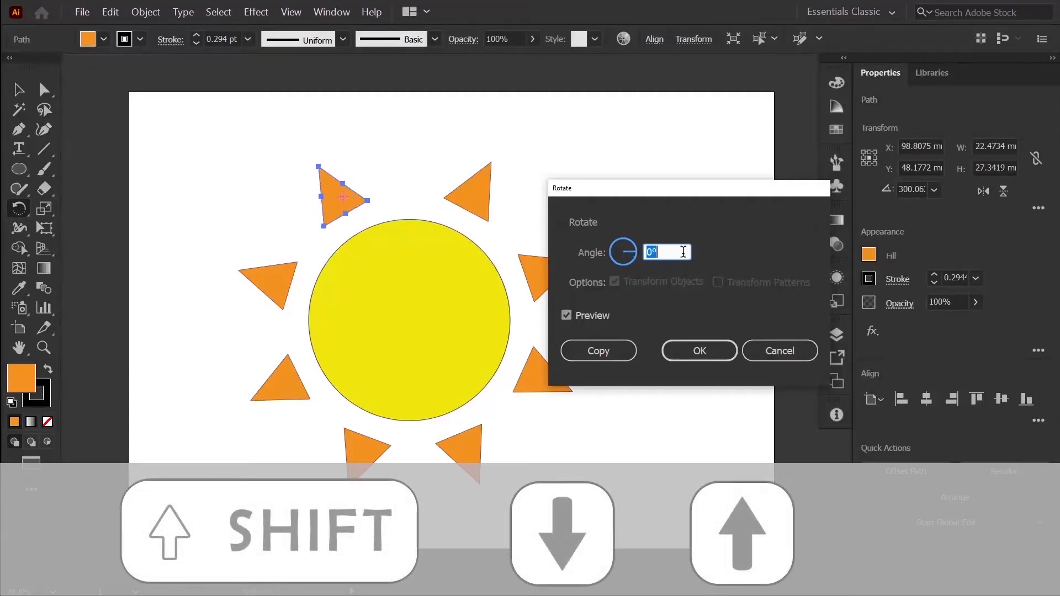
key(shift+Up)
key(shift+Up)
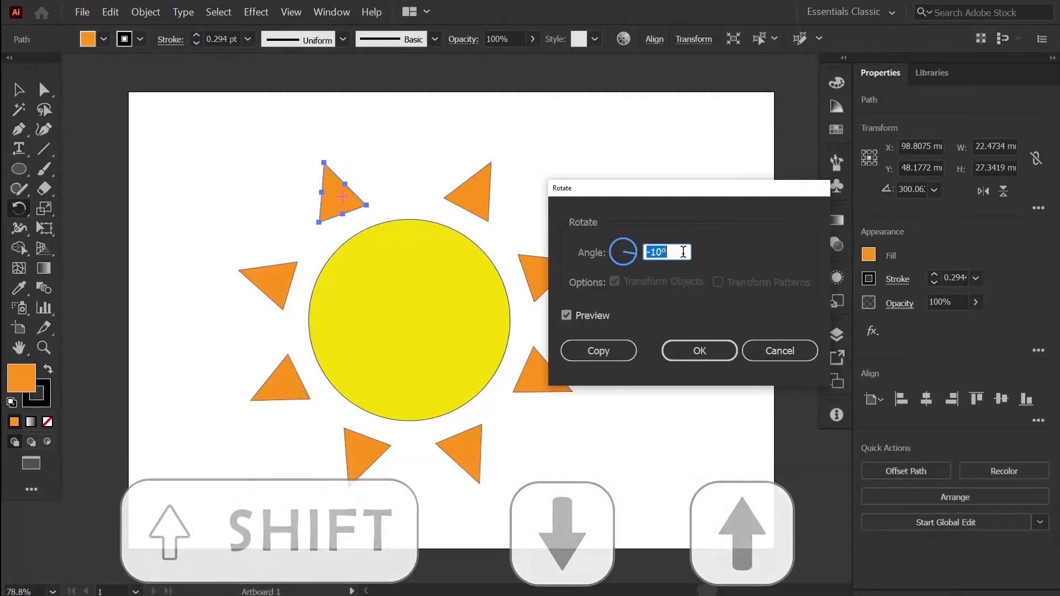
key(shift+Up)
key(shift+Up)
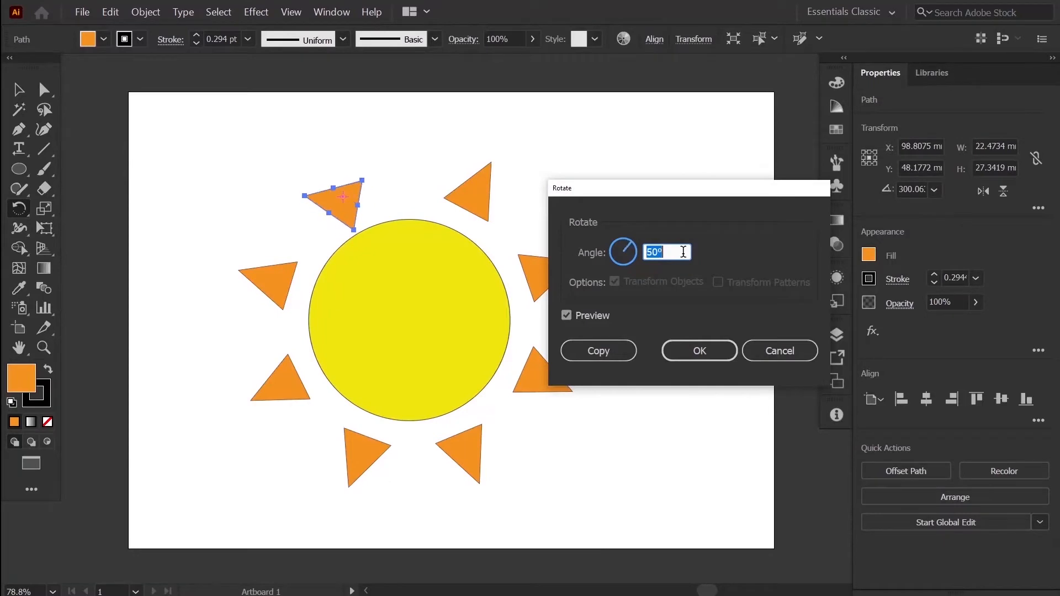
key(shift+Down)
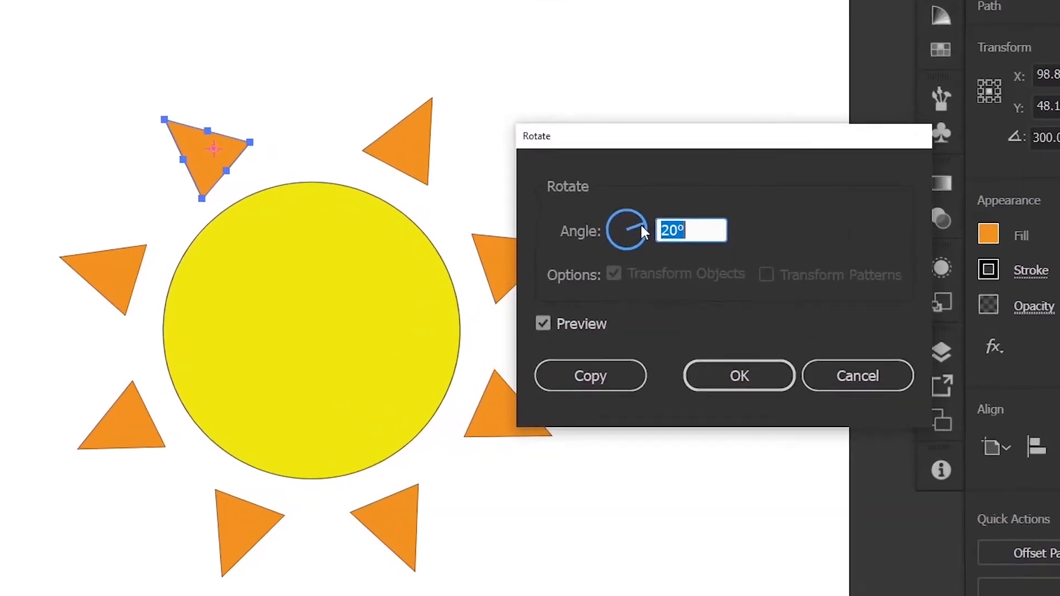
Try rotation angles of 228° and 345° on the ray with the angle dial and cancel the rotation.
drag(637, 237, 614, 232)
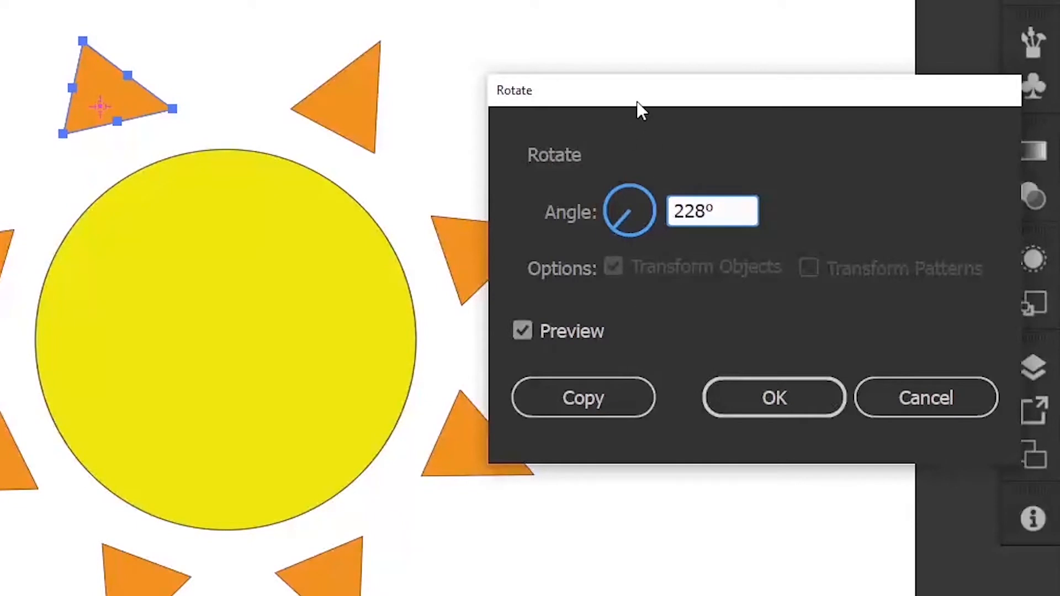
drag(616, 221, 661, 217)
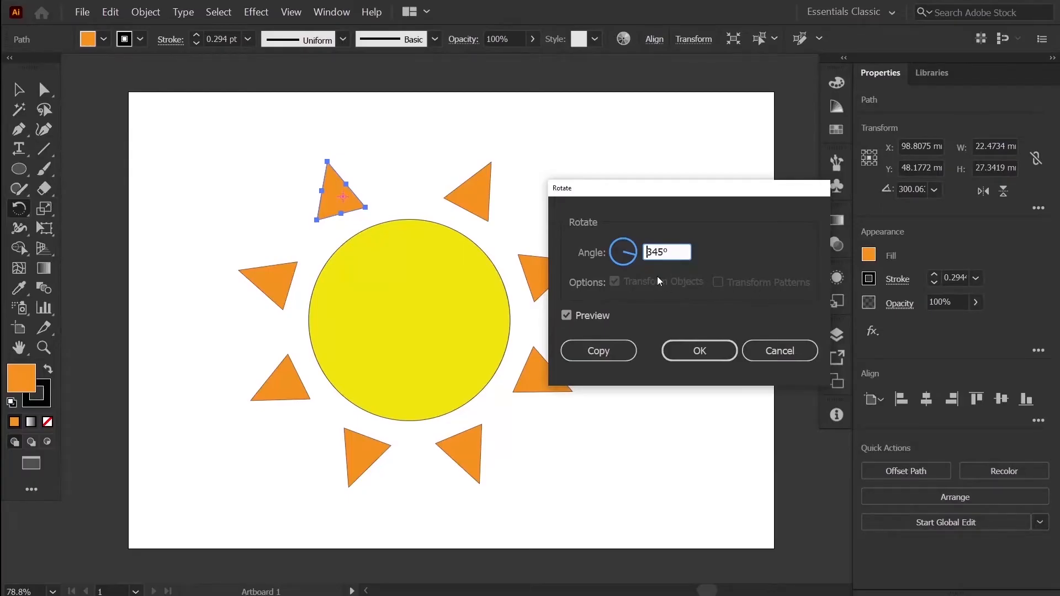
click(774, 354)
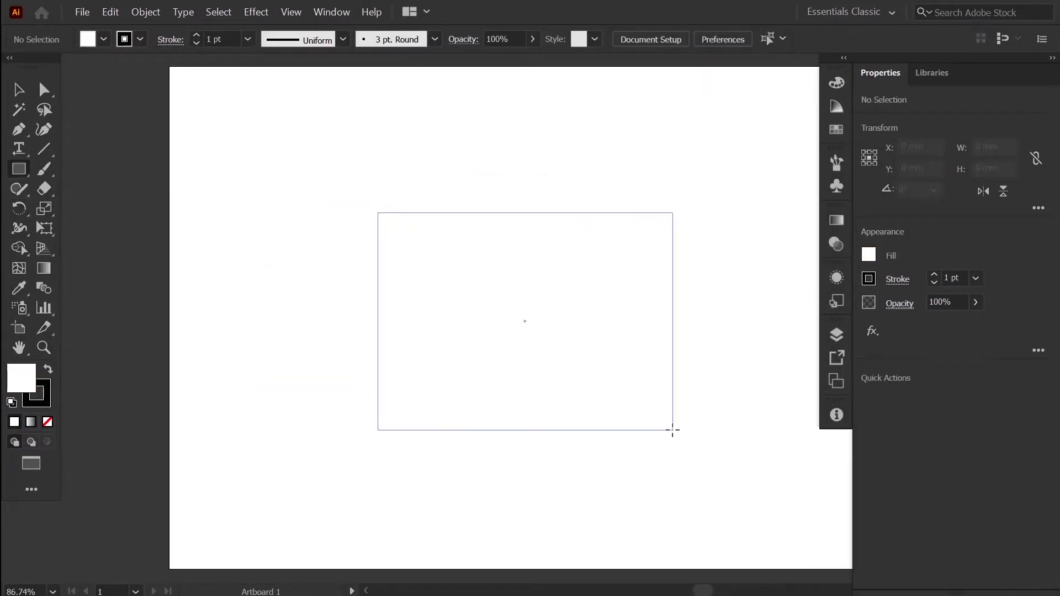
Draw a rectangle about 123 × 91 mm in the middle of the artboard and fill it with the blue swirl pattern swatch.
drag(672, 431, 673, 430)
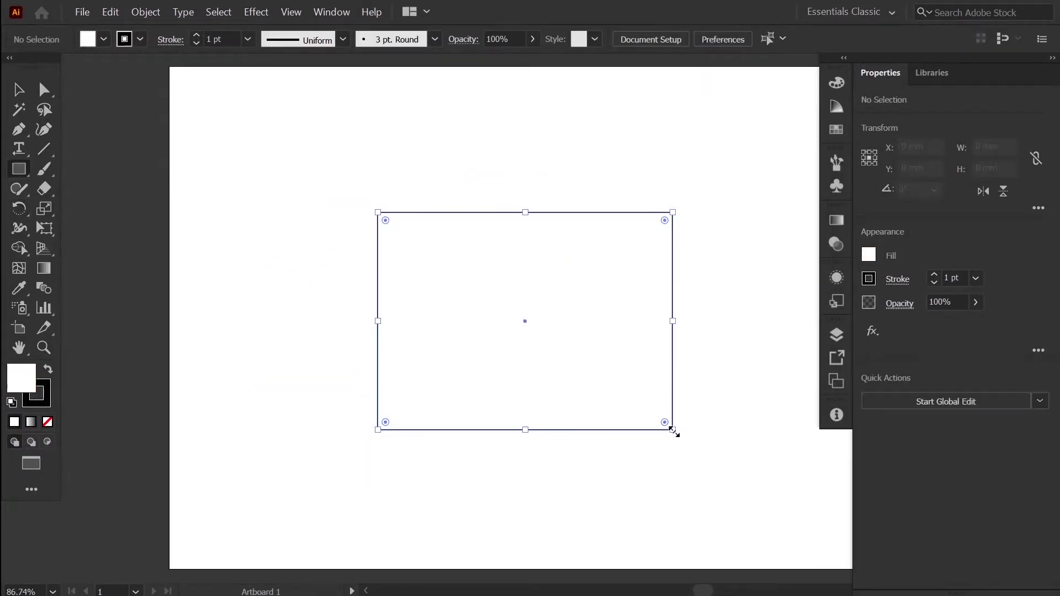
click(103, 38)
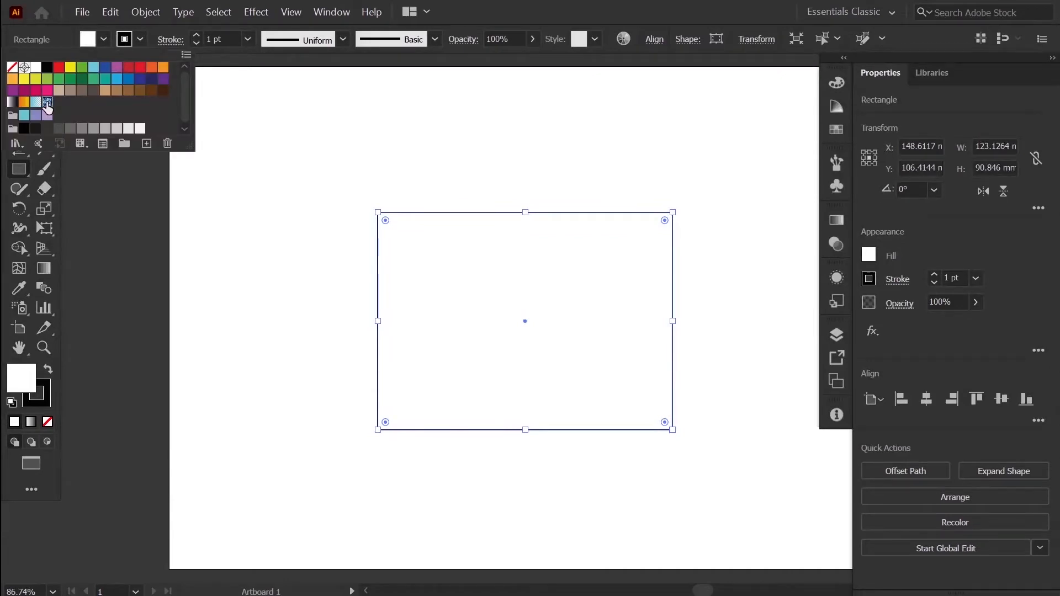
click(47, 104)
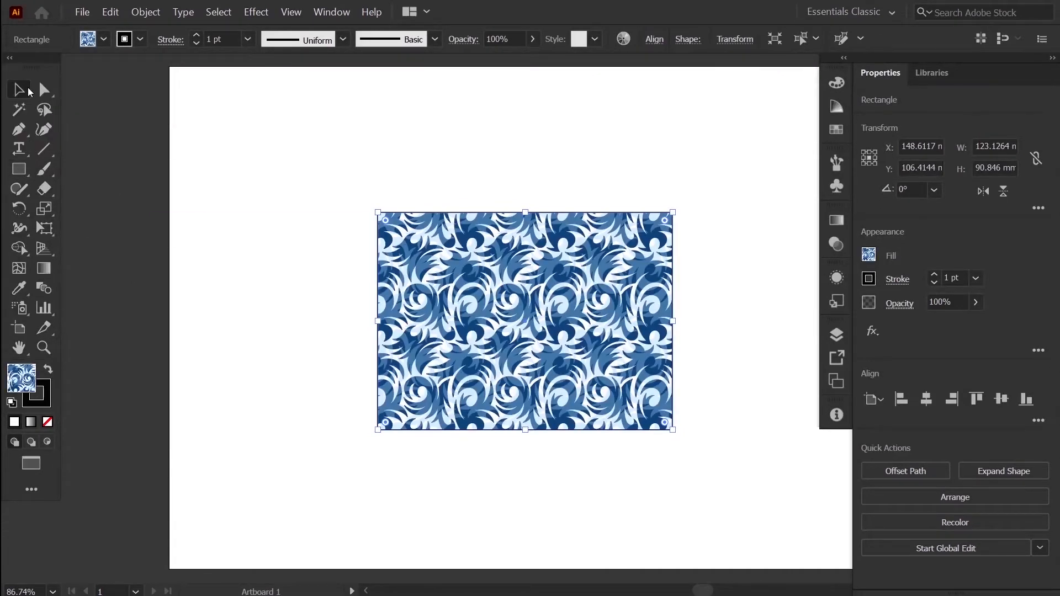
Open the Rotate options for the patterned rectangle and turn off Transform Objects, leaving only Transform Patterns on.
key(r)
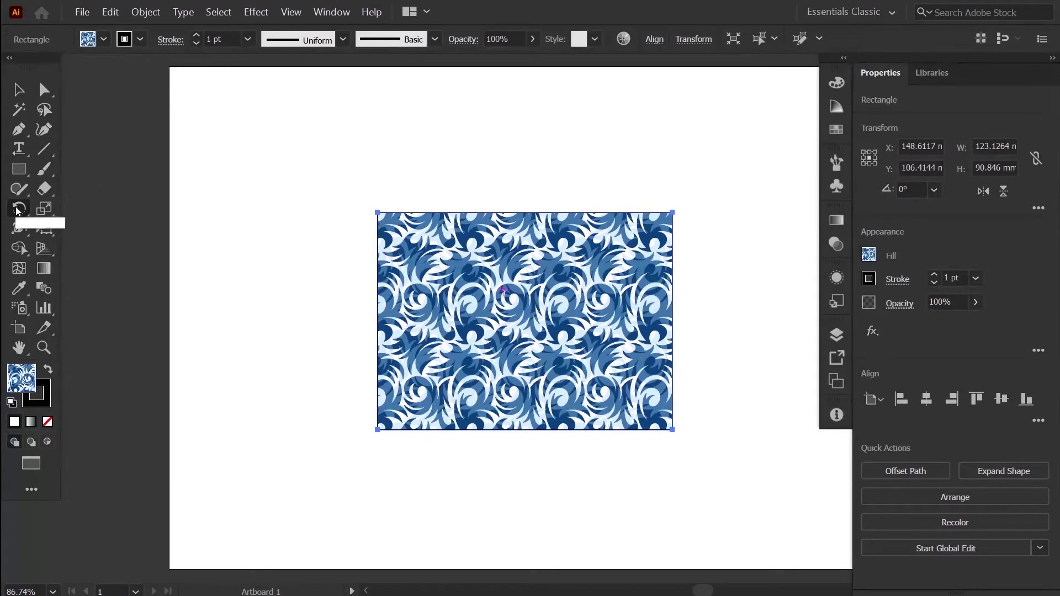
drag(507, 293, 515, 296)
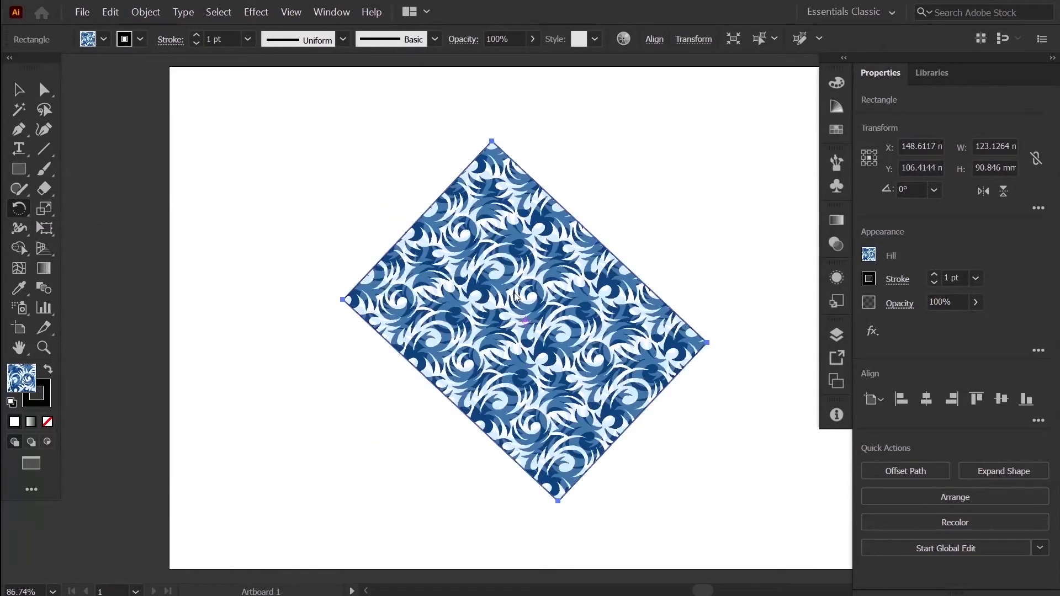
key(Return)
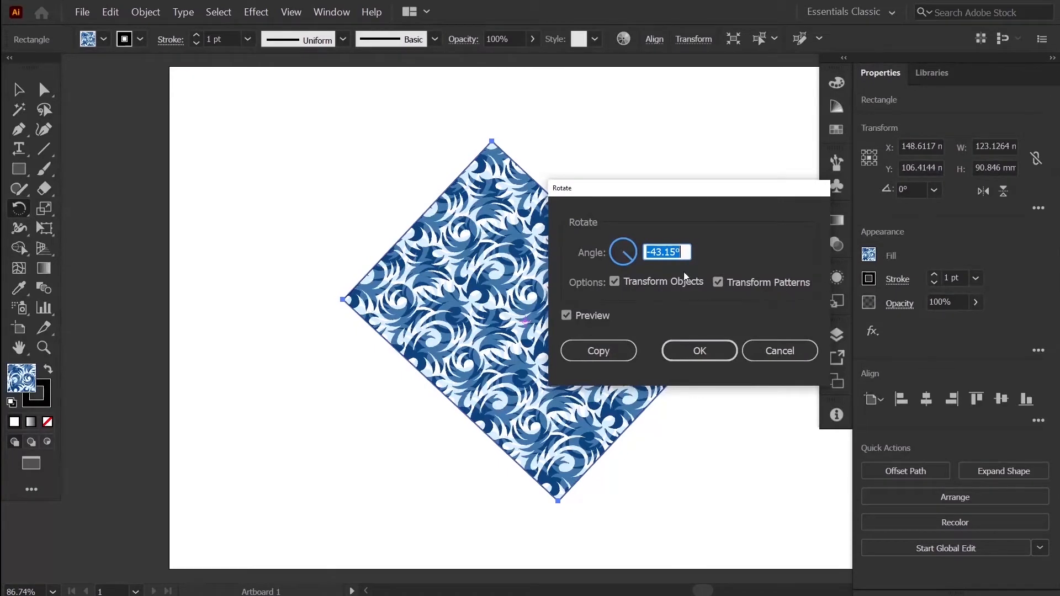
click(660, 283)
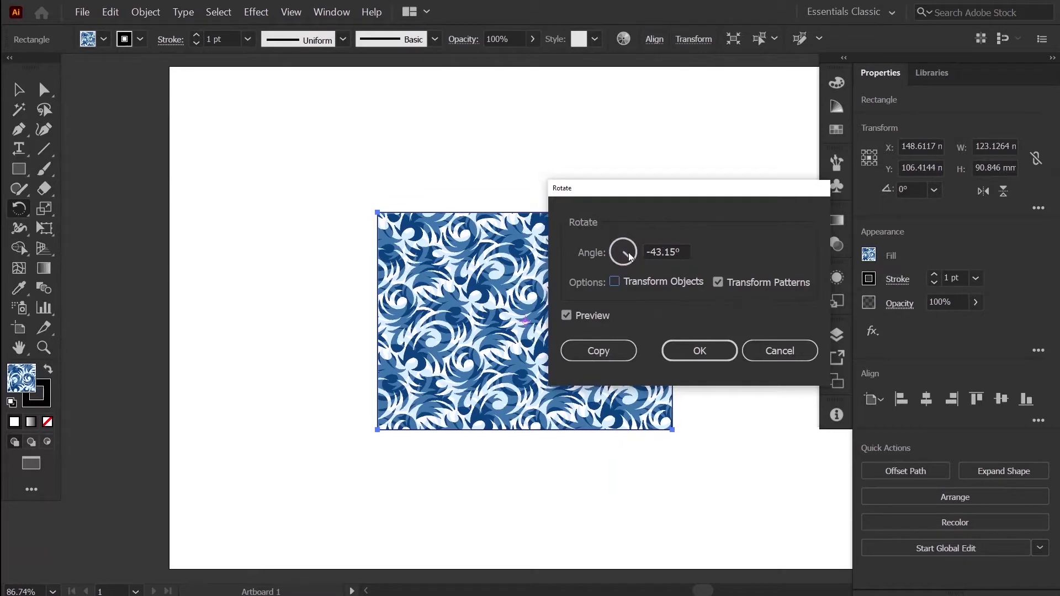
Set the pattern's rotation angle to 137° with the angle dial and raise it in 10° increments to 190°.
mouse_move(627, 256)
mouse_down()
mouse_move(614, 255)
mouse_move(617, 245)
mouse_up()
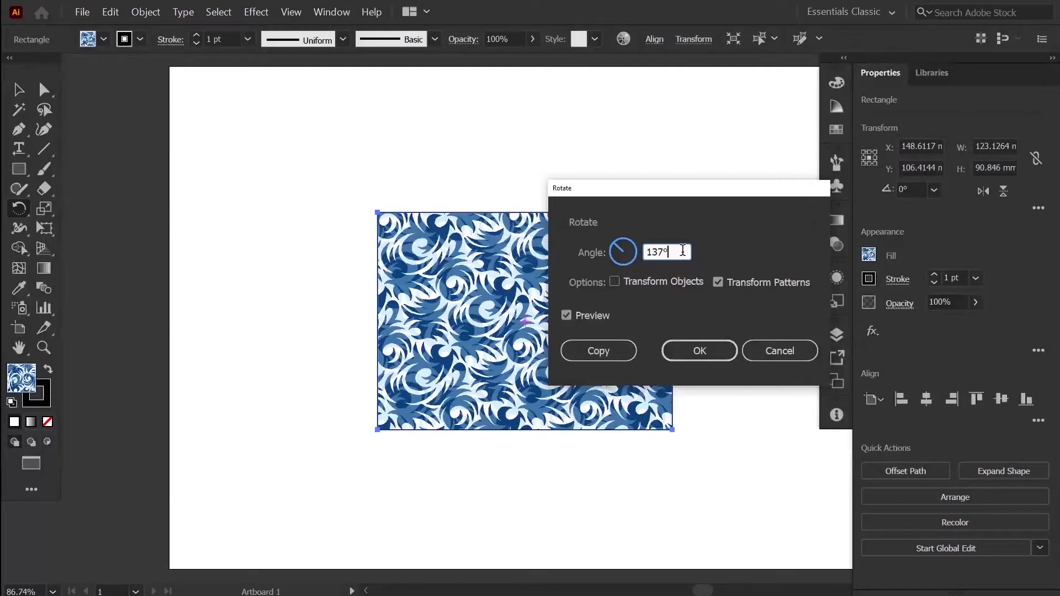
key(shift+Up)
key(shift+Up)
key(shift+Up)
key(shift+Up)
key(shift+Up)
key(shift+Up)
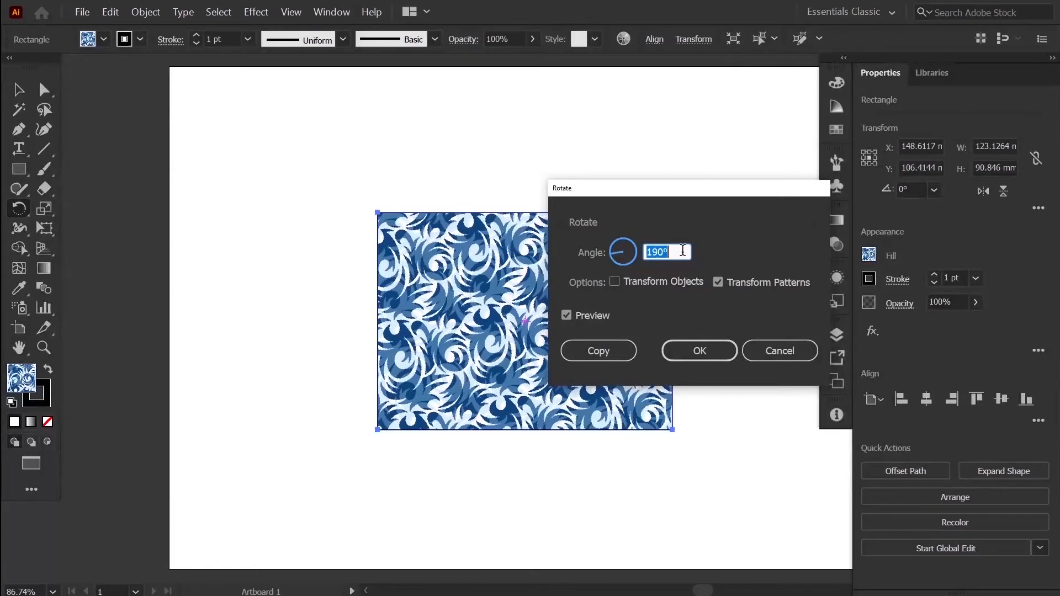
Raise the pattern's rotation angle in 10° increments to 360°.
key(shift+Up)
key(shift+Up)
key(shift+Up)
key(shift+Up)
key(shift+Up)
key(shift+Up)
key(shift+Up)
key(shift+Up)
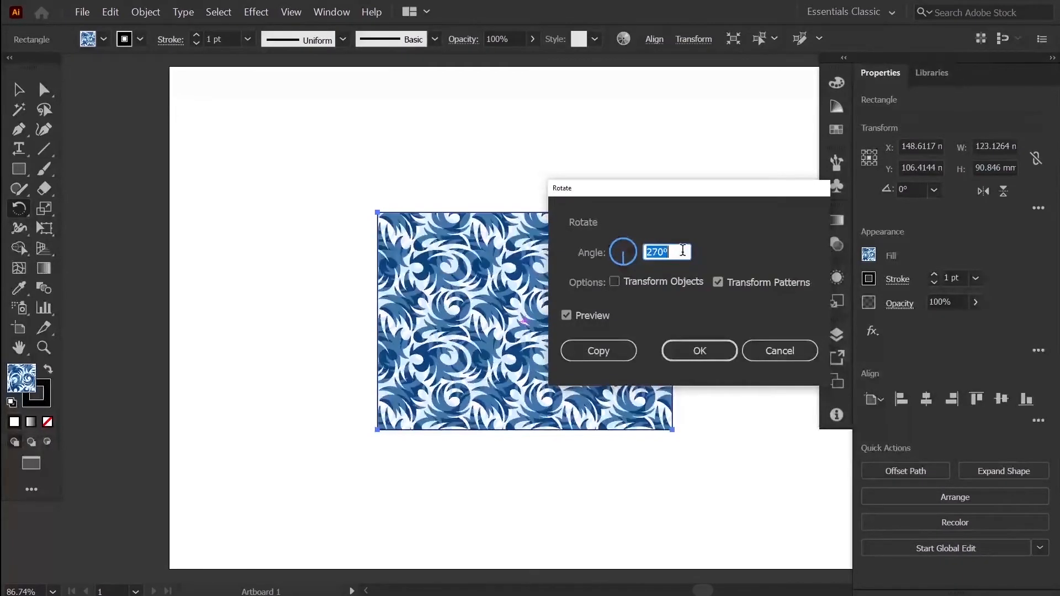
key(shift+Up)
key(shift+Up)
key(shift+Up)
key(shift+Up)
key(shift+Up)
key(shift+Up)
key(shift+Up)
key(shift+Up)
key(shift+Up)
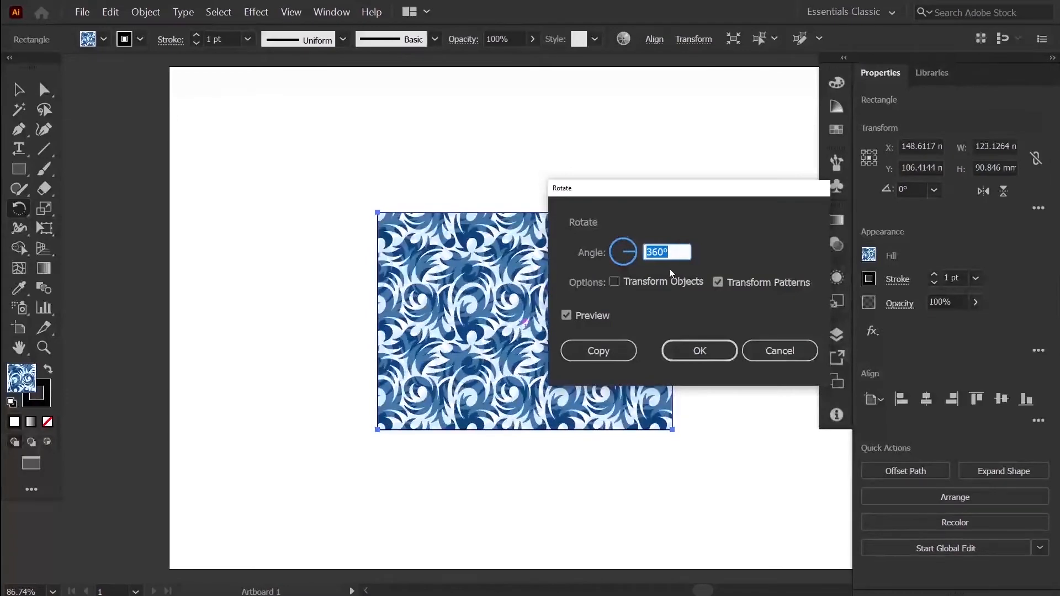
Switch the rotation to Transform Objects only, with Transform Patterns off, and lower the angle in 10° decrements to 160°.
click(662, 282)
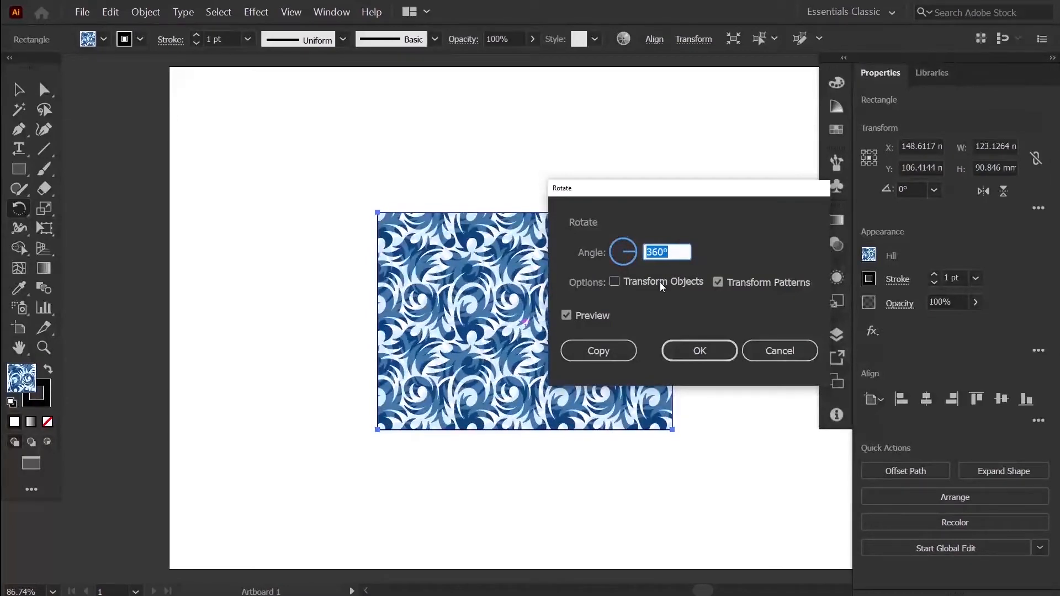
click(761, 283)
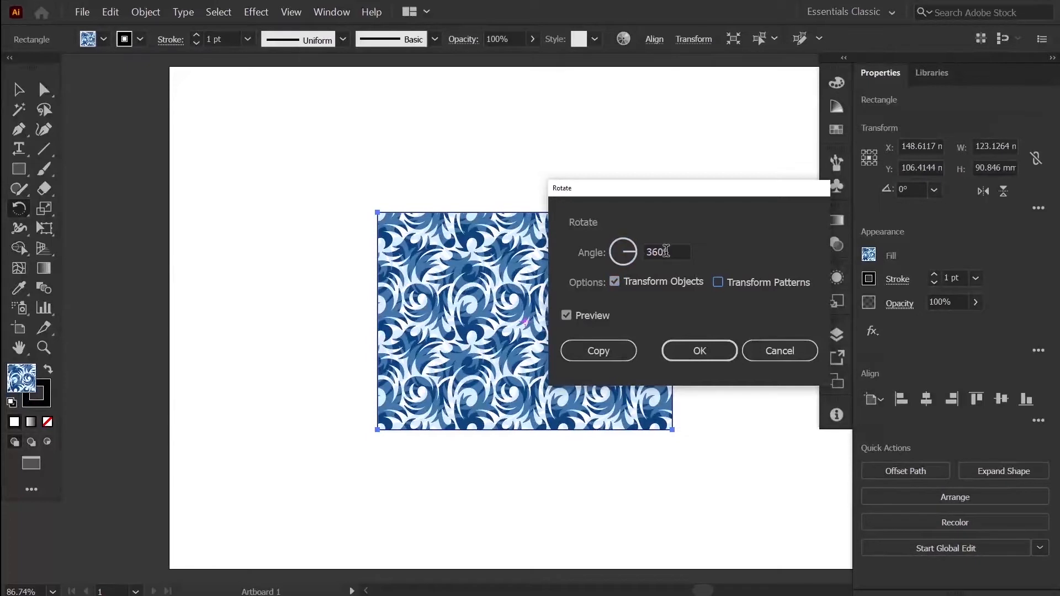
click(670, 252)
double_click(672, 252)
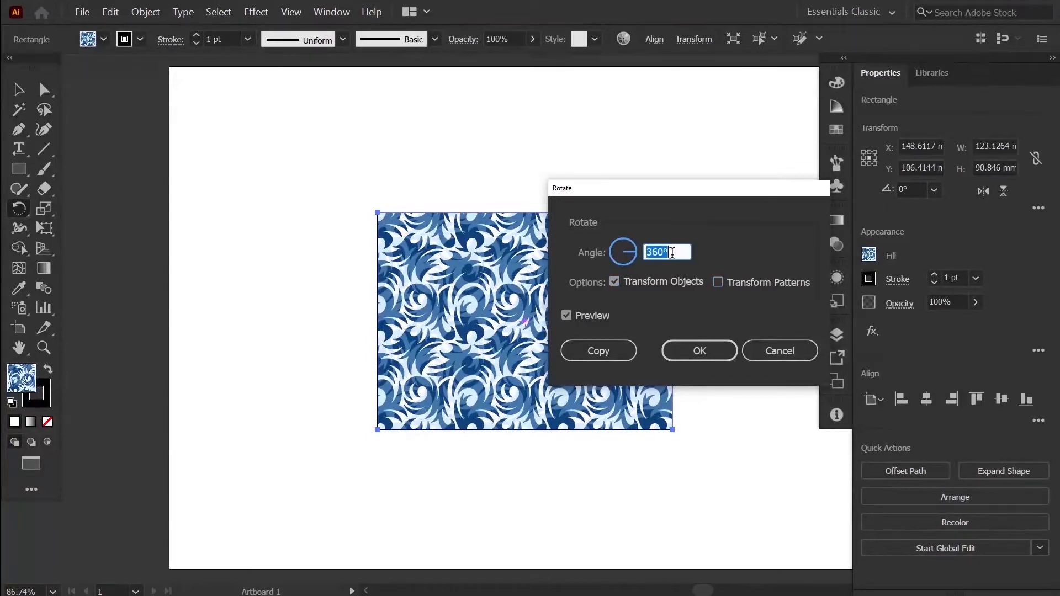
scroll(672, 252, down, 20)
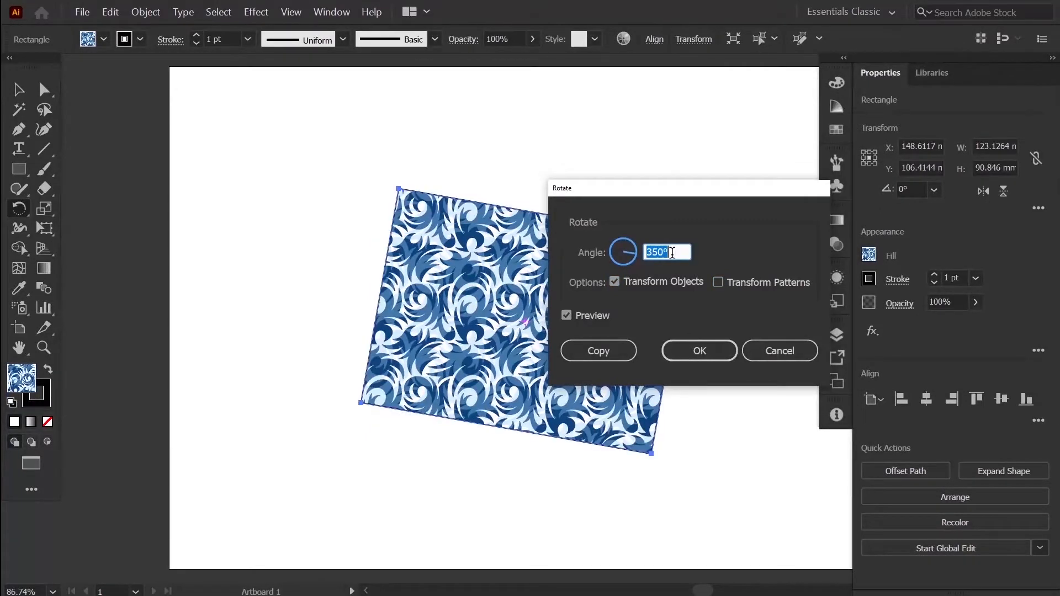
scroll(672, 253, down, 20)
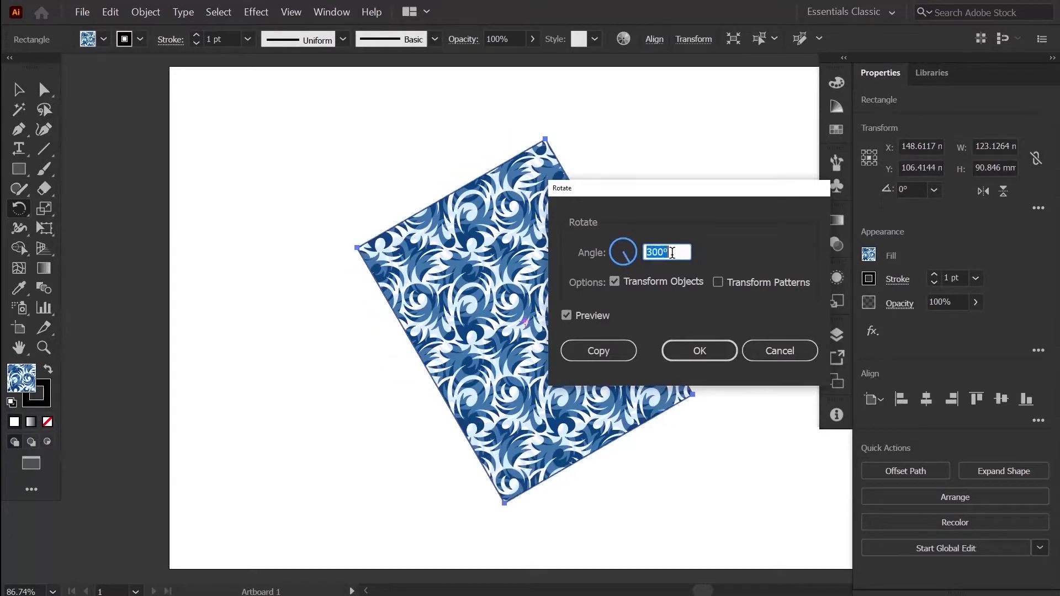
scroll(673, 252, down, 20)
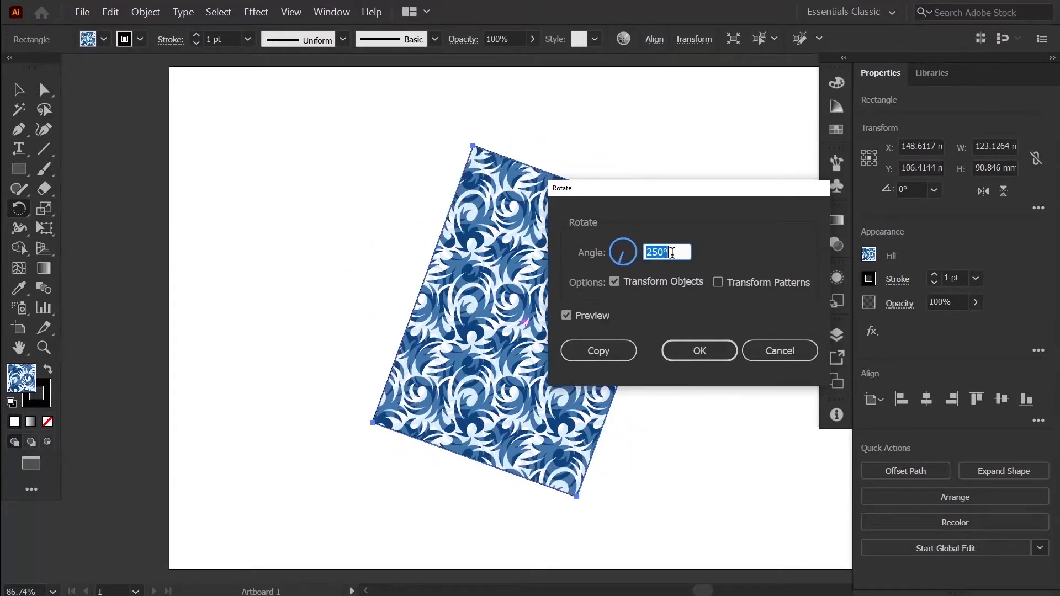
scroll(673, 253, down, 20)
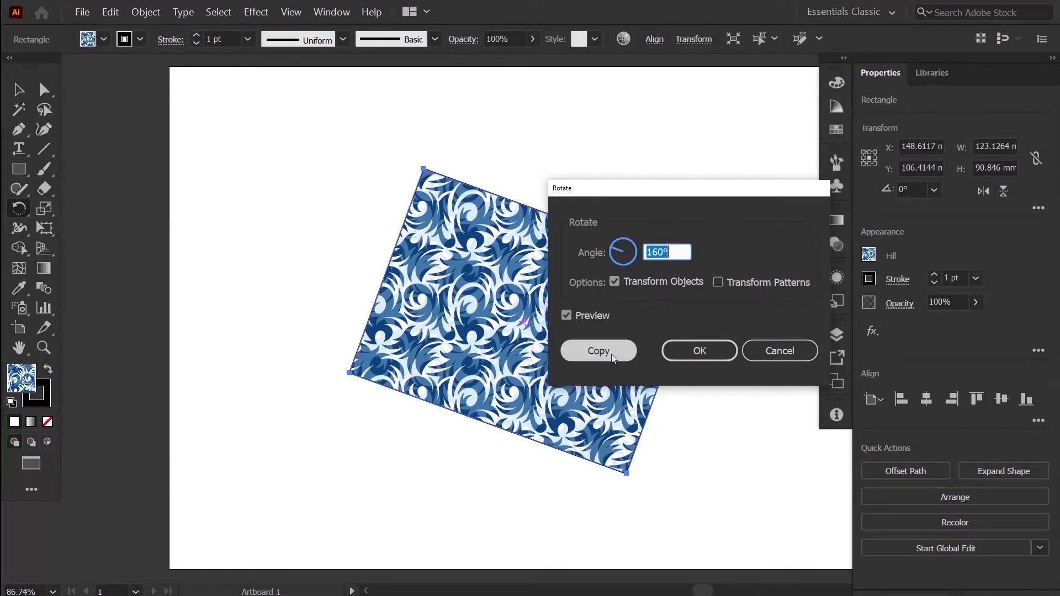
Turn Transform Patterns back on alongside Transform Objects and create a rotated copy of the rectangle.
click(741, 282)
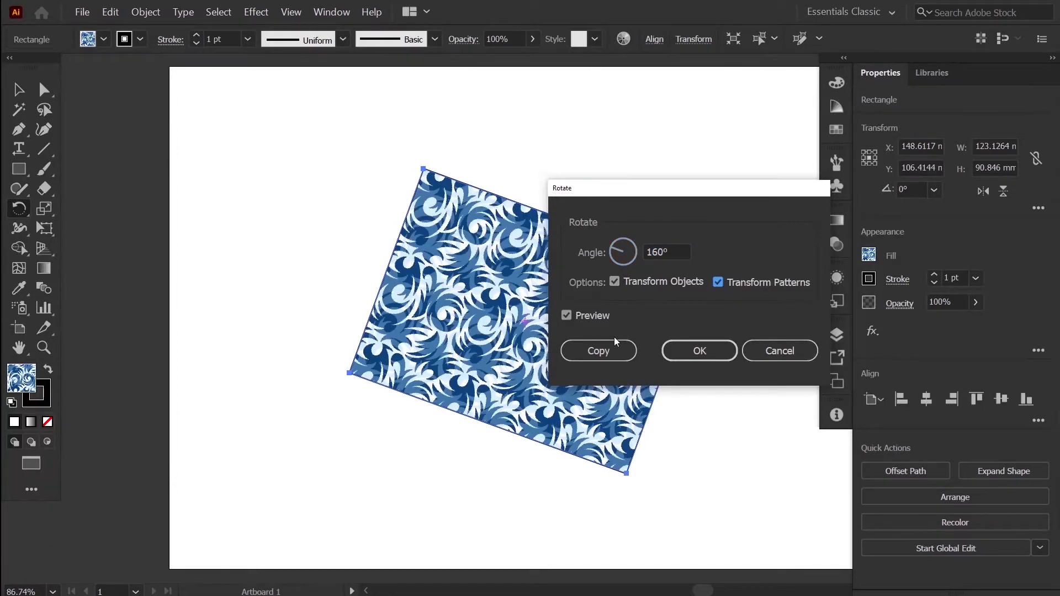
click(598, 351)
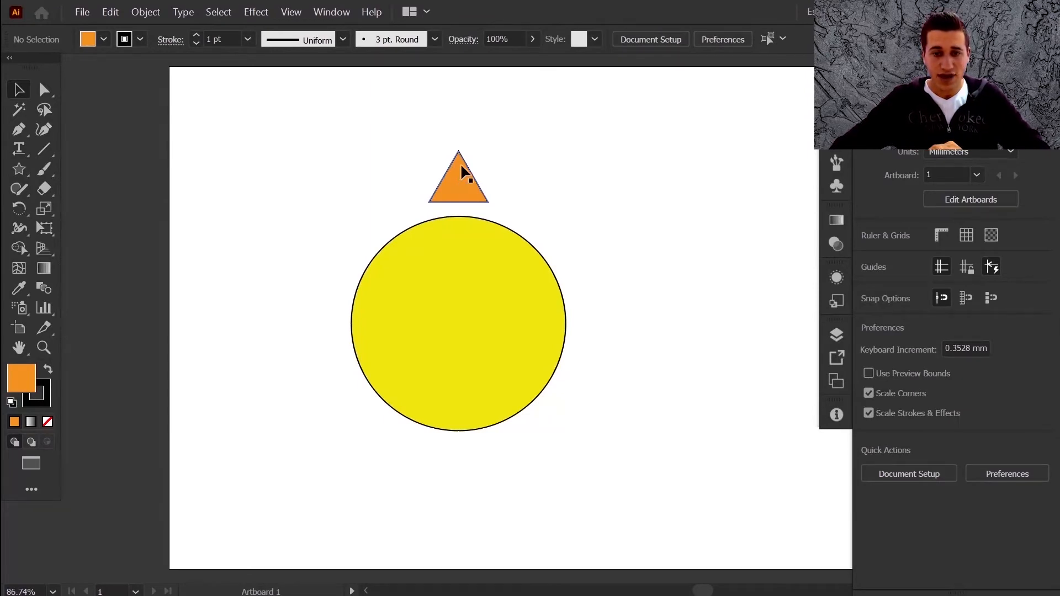
Select the orange triangle and the yellow circle together and clear the selection.
click(459, 181)
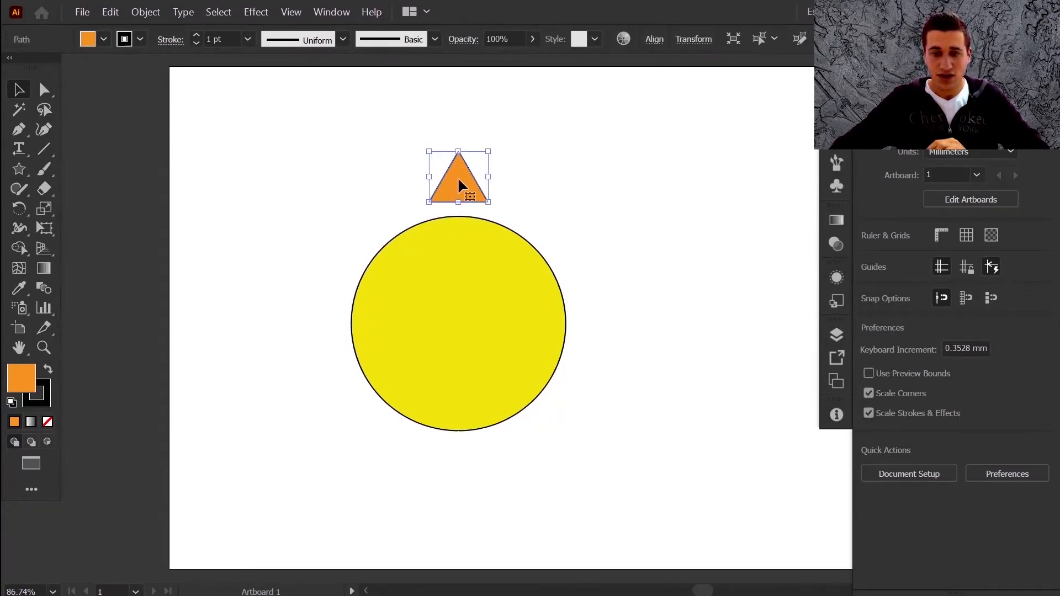
shift+click(454, 297)
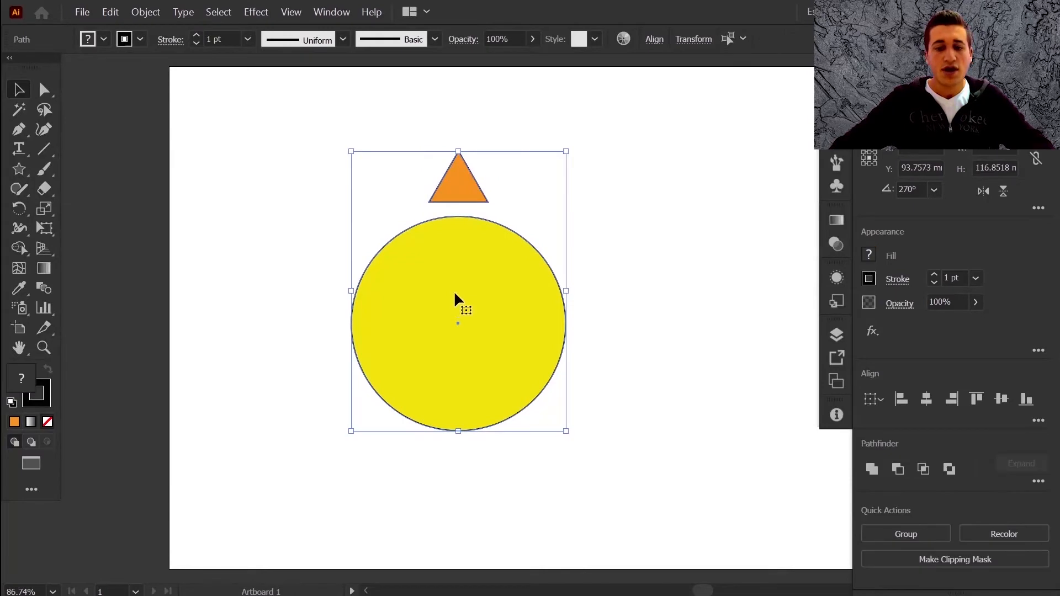
click(467, 121)
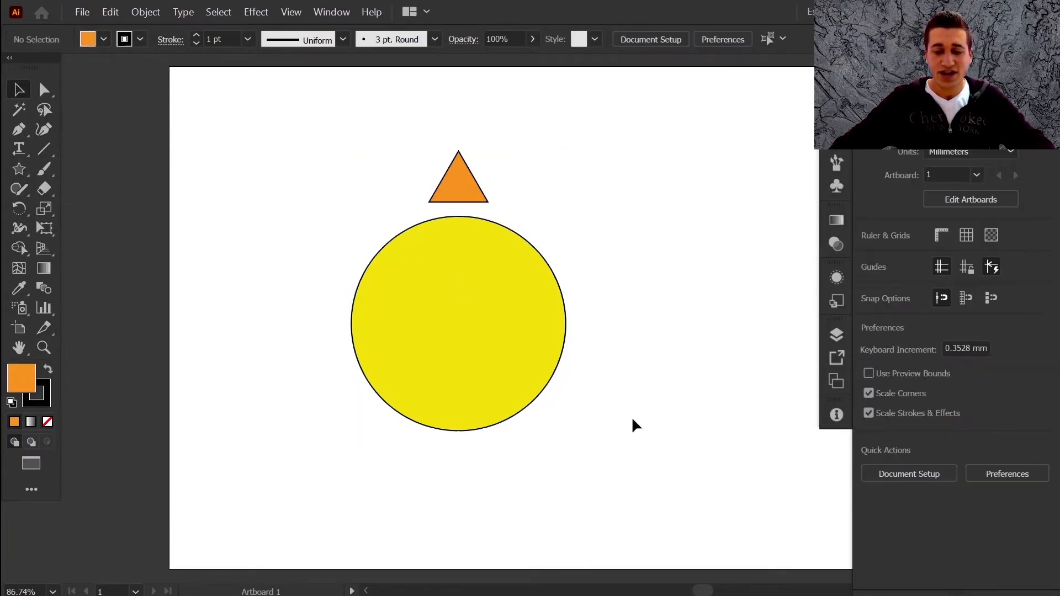
Select the orange triangle, activate the Rotate tool, and open and cancel its Rotate options.
click(460, 180)
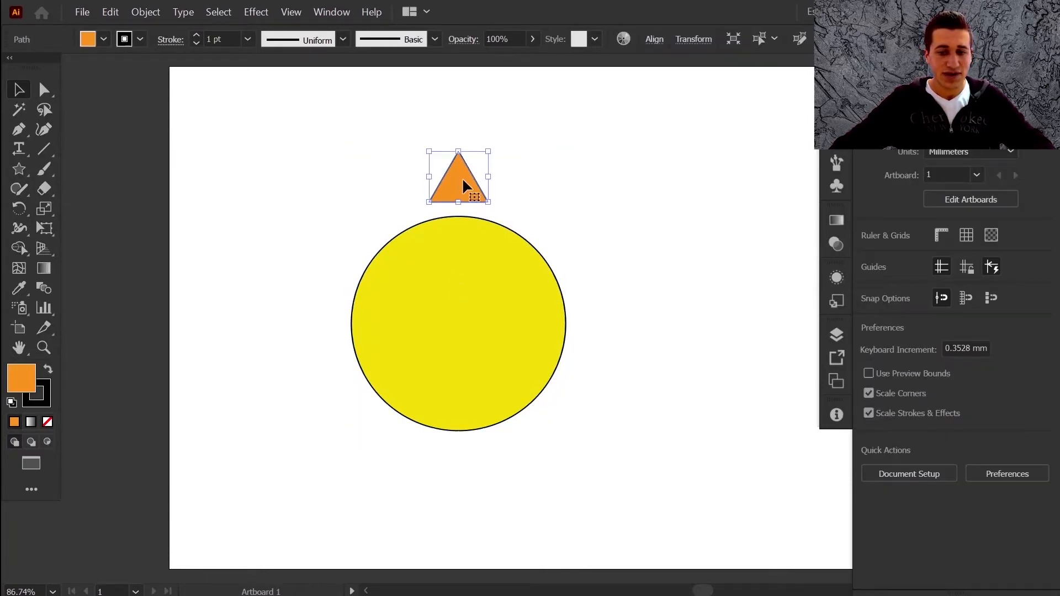
click(19, 208)
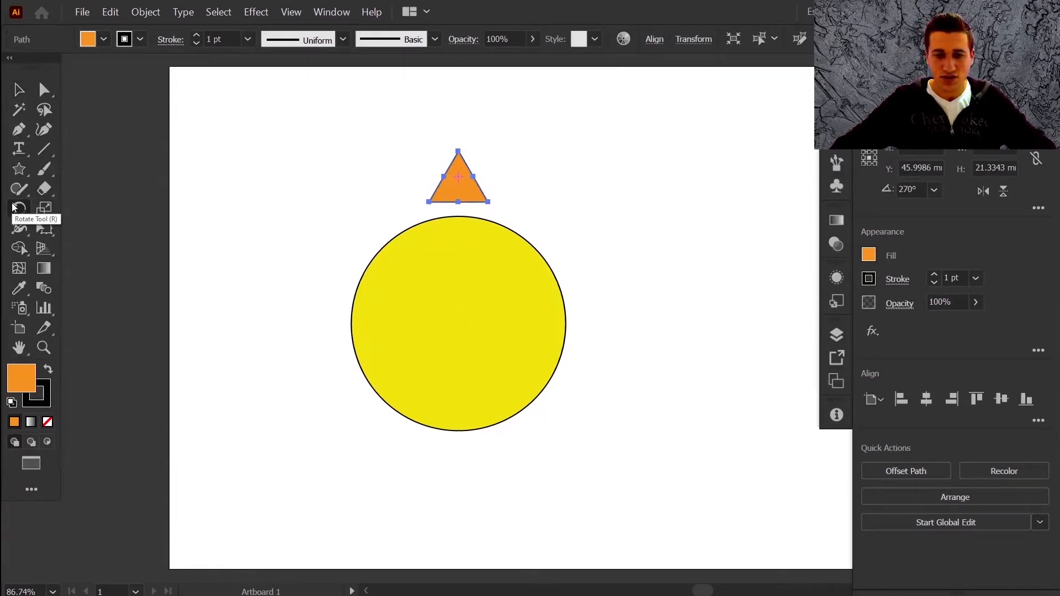
key(Return)
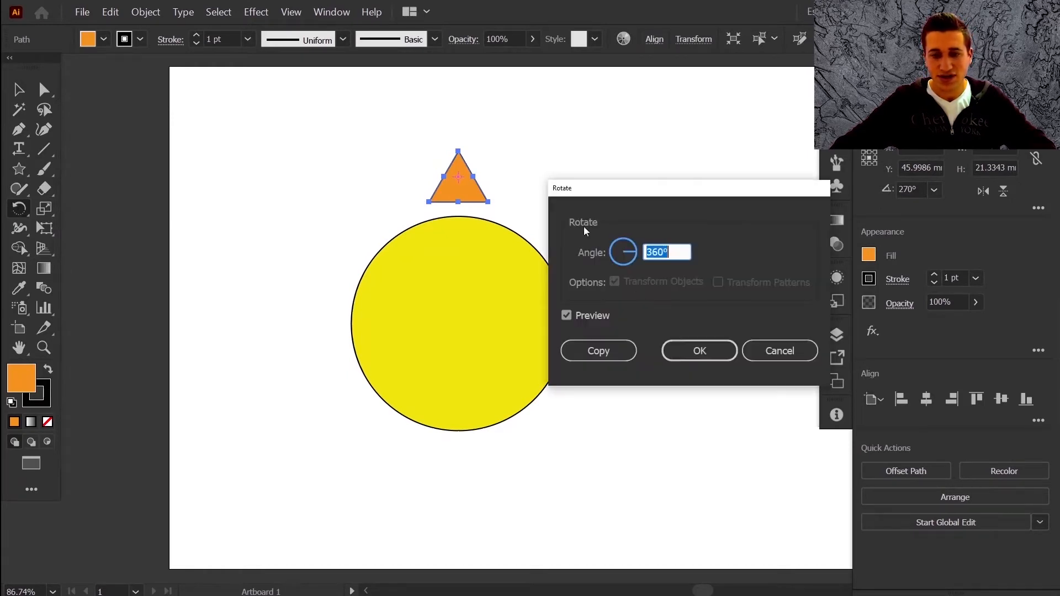
click(795, 353)
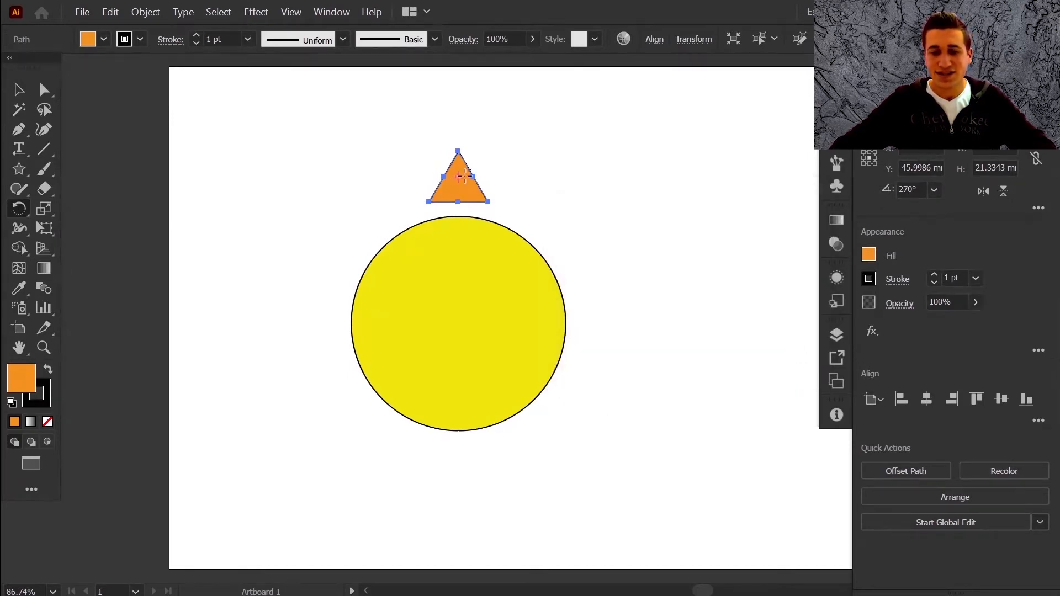
Try moving the triangle's rotation point to the empty area left of it, and open and close the Rotate options.
click(242, 172)
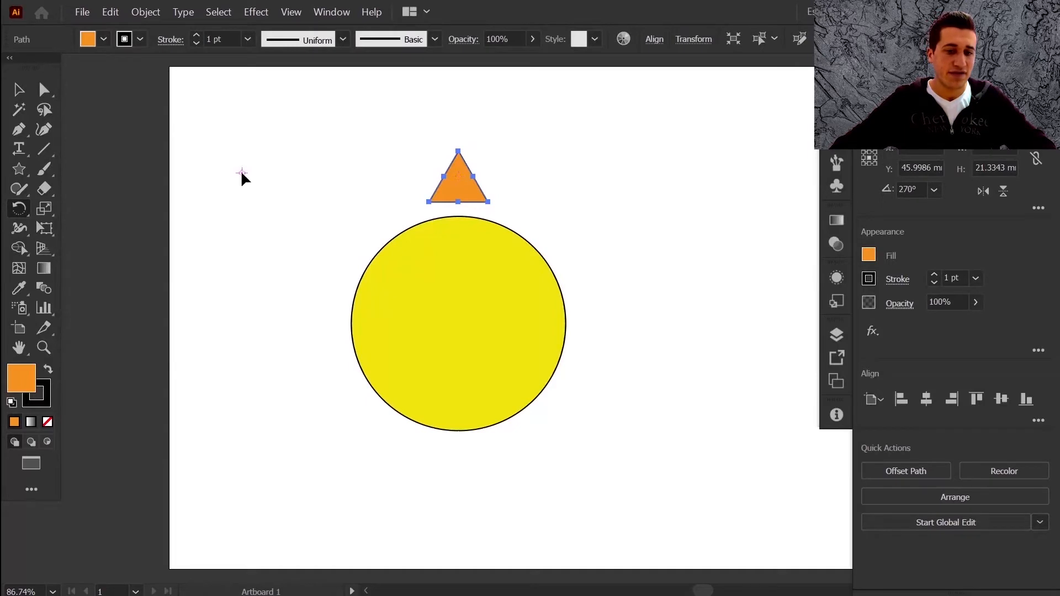
key(Return)
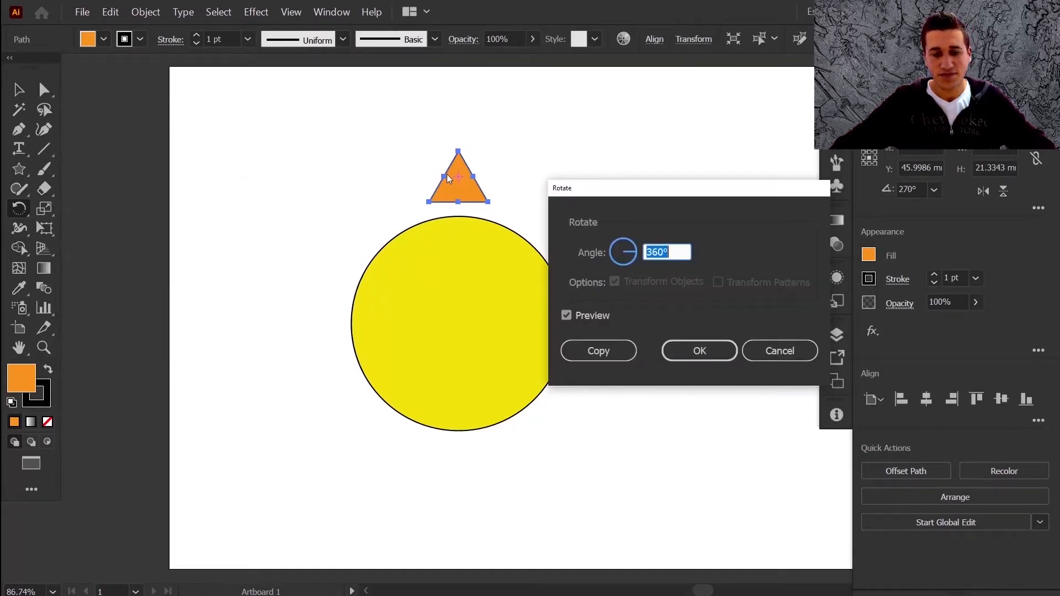
key(Return)
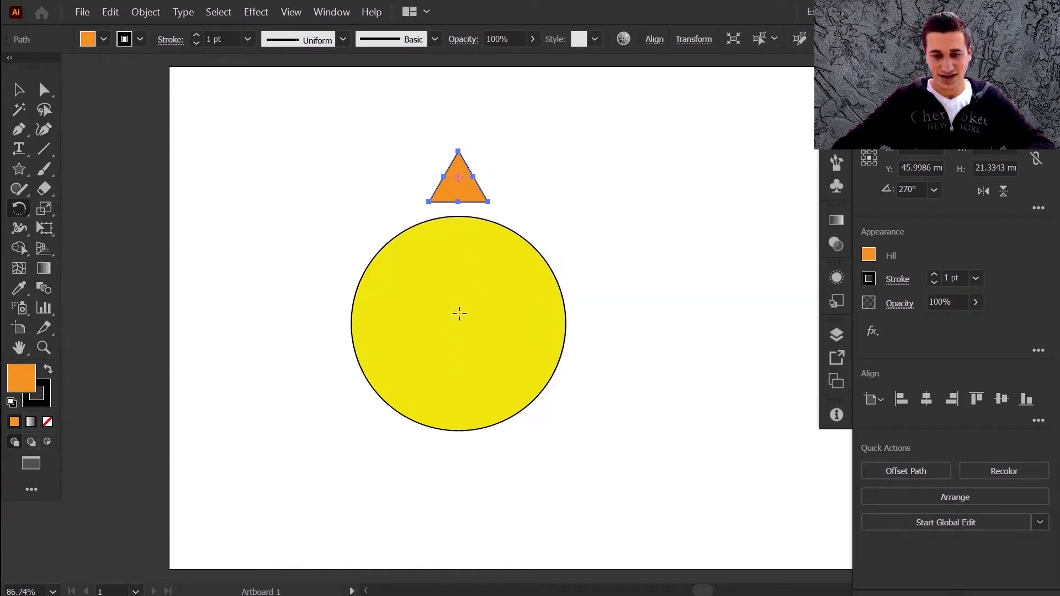
Open the Rotate options with the triangle's rotation point at the yellow circle's centre and preview a 333° angle with the dial.
key(ctrl)
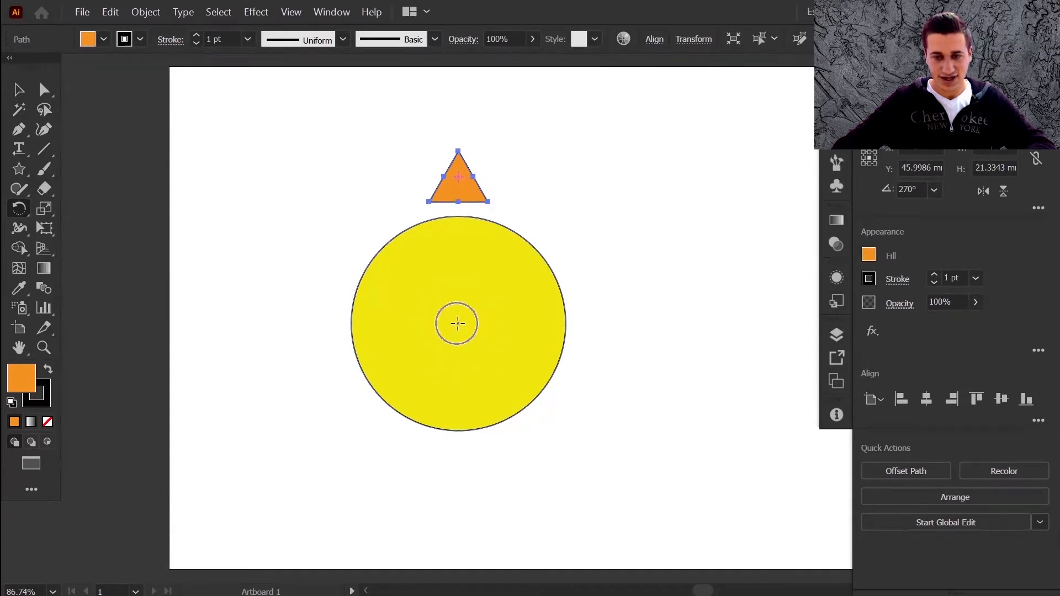
click(458, 324)
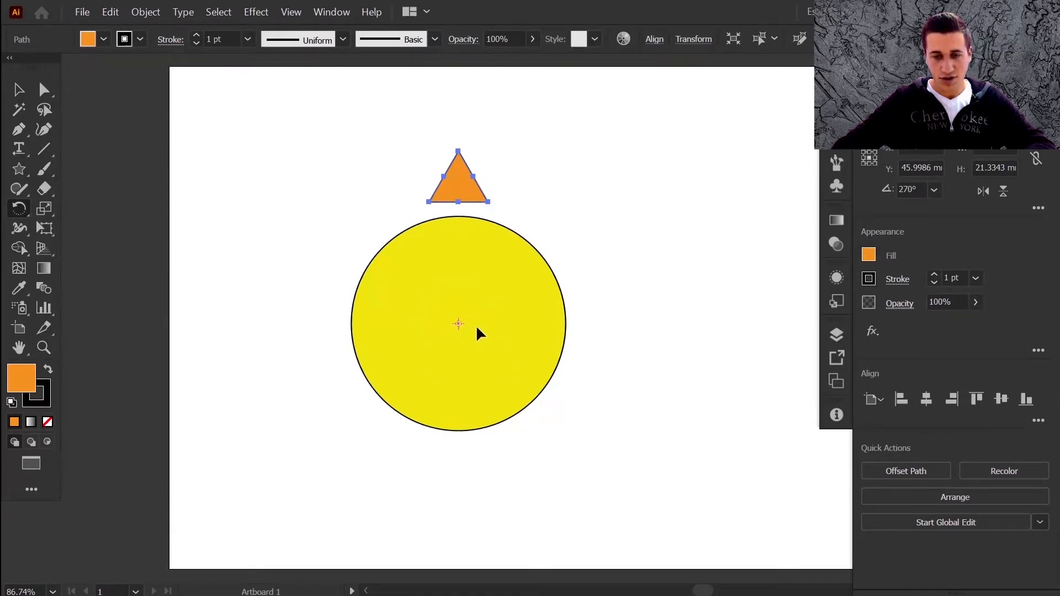
key(alt)
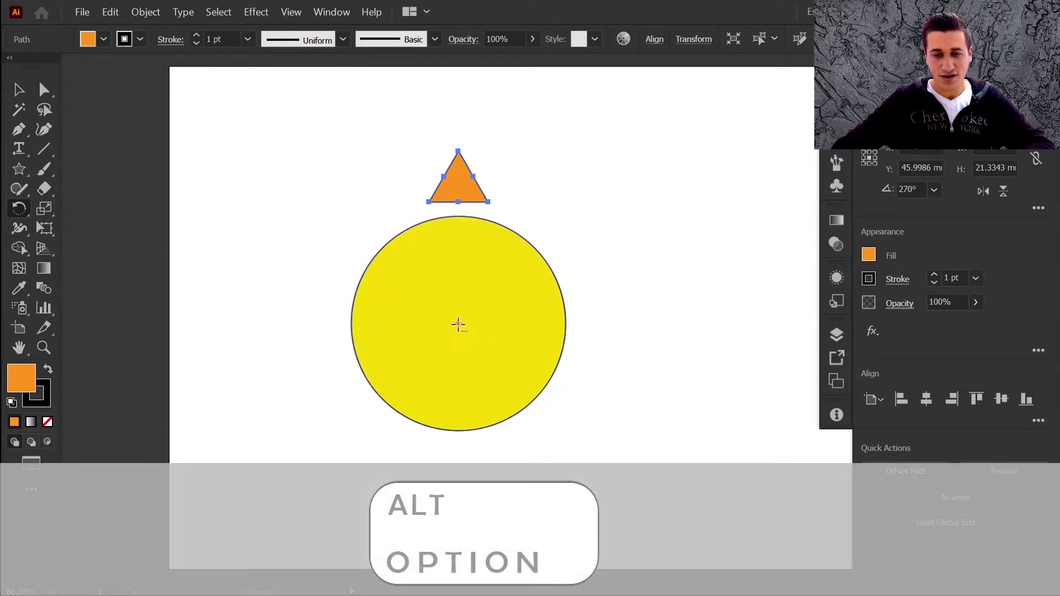
alt+click(458, 323)
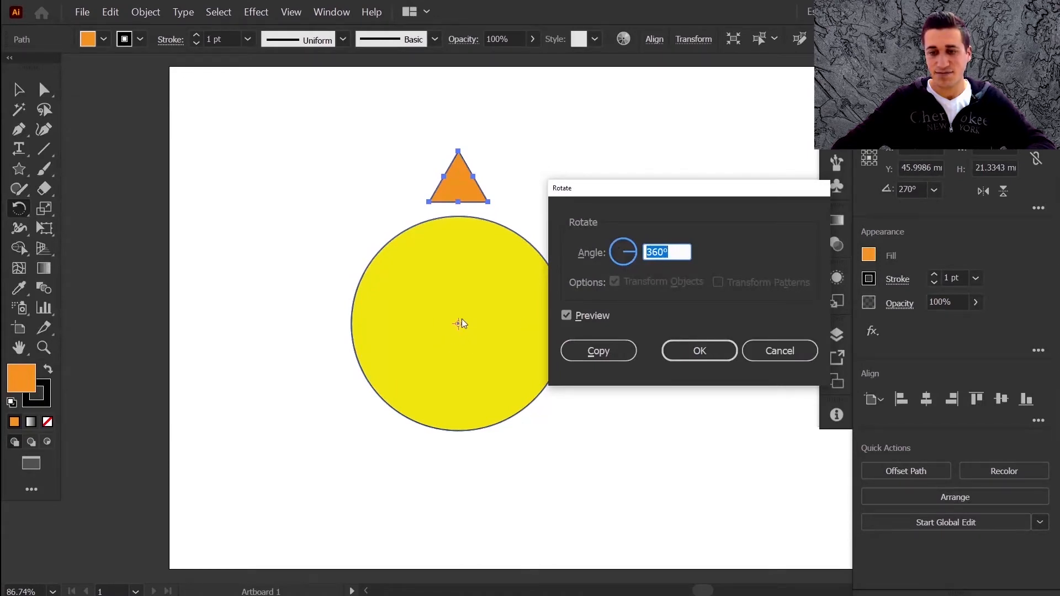
text(2)
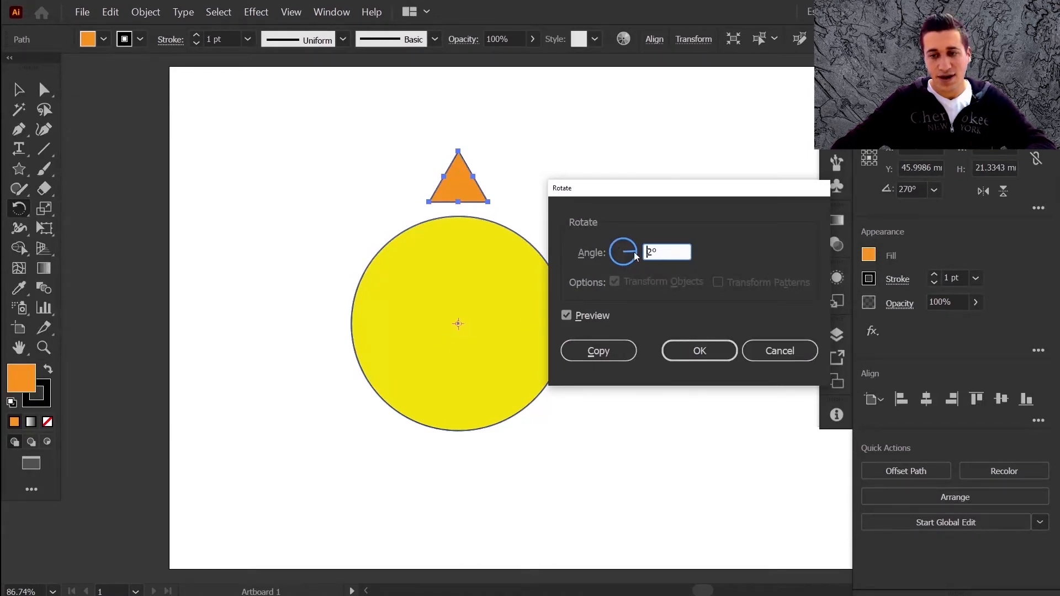
drag(631, 256, 632, 257)
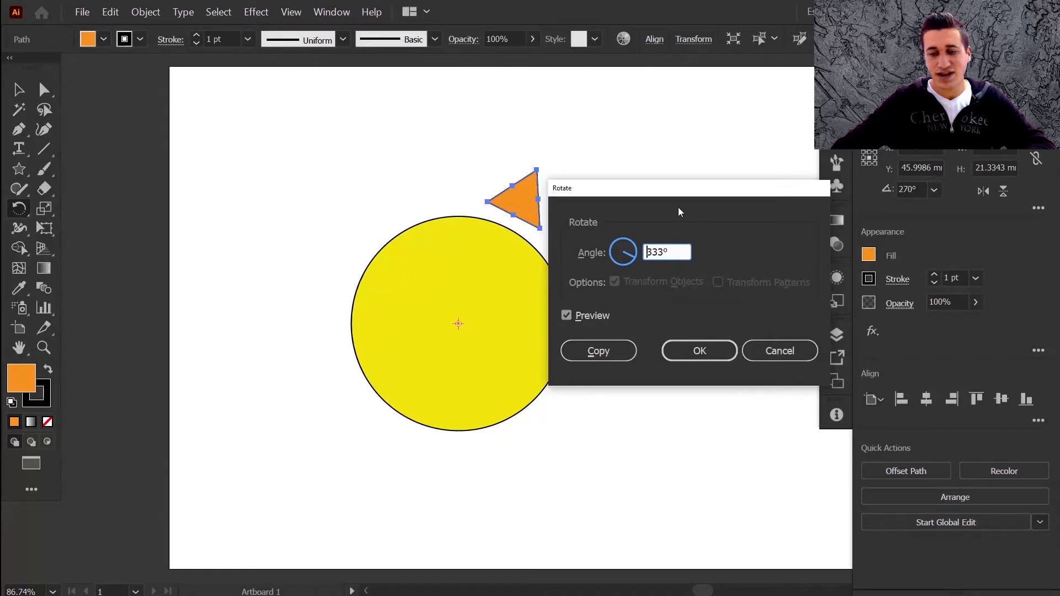
Set the rotation angle to 360/12 and create a rotated copy of the triangle.
drag(669, 252, 640, 253)
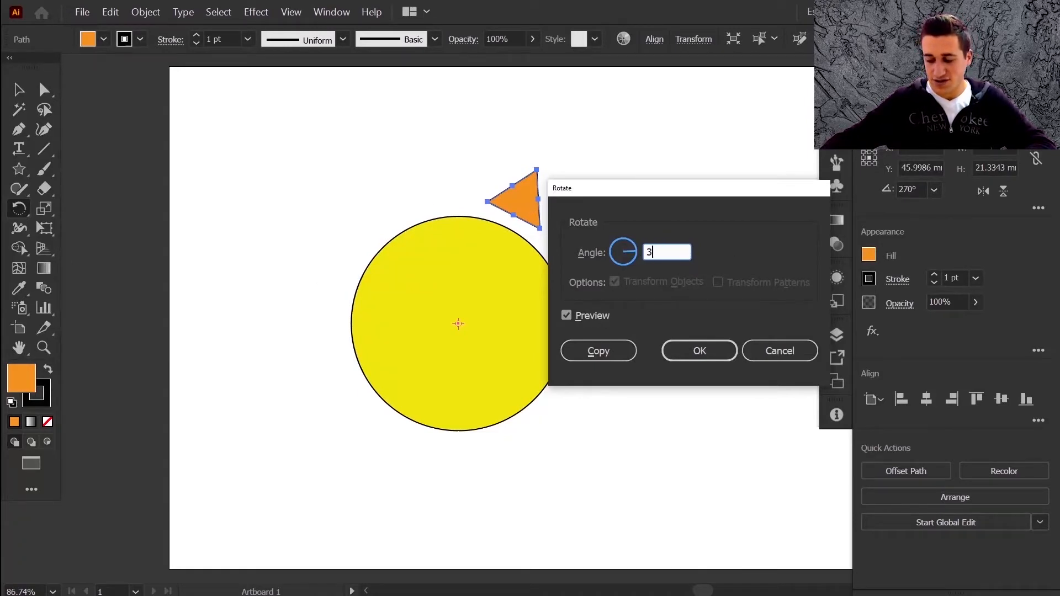
text(360)
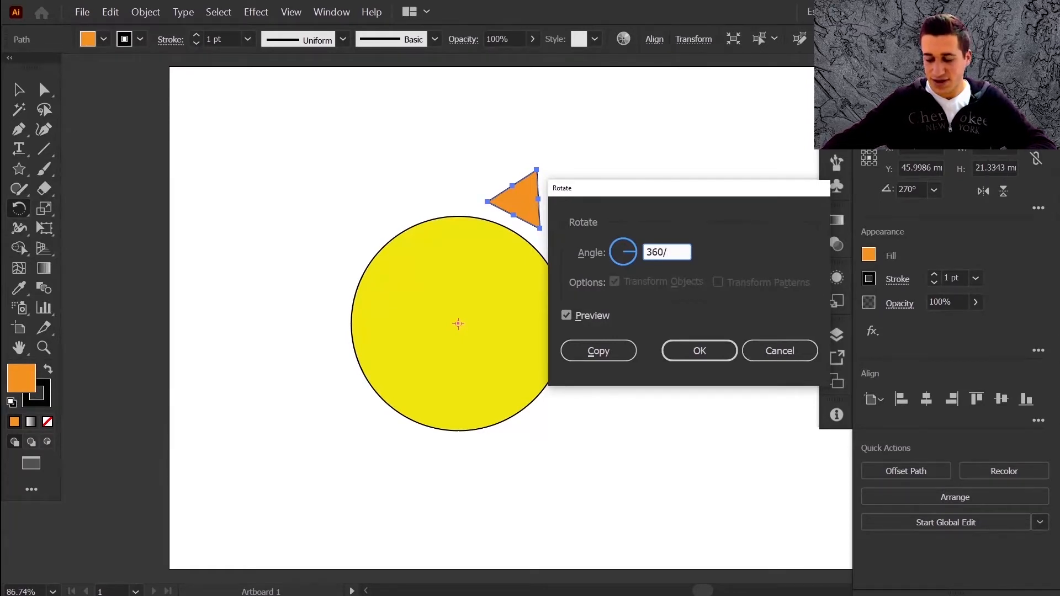
text(/12)
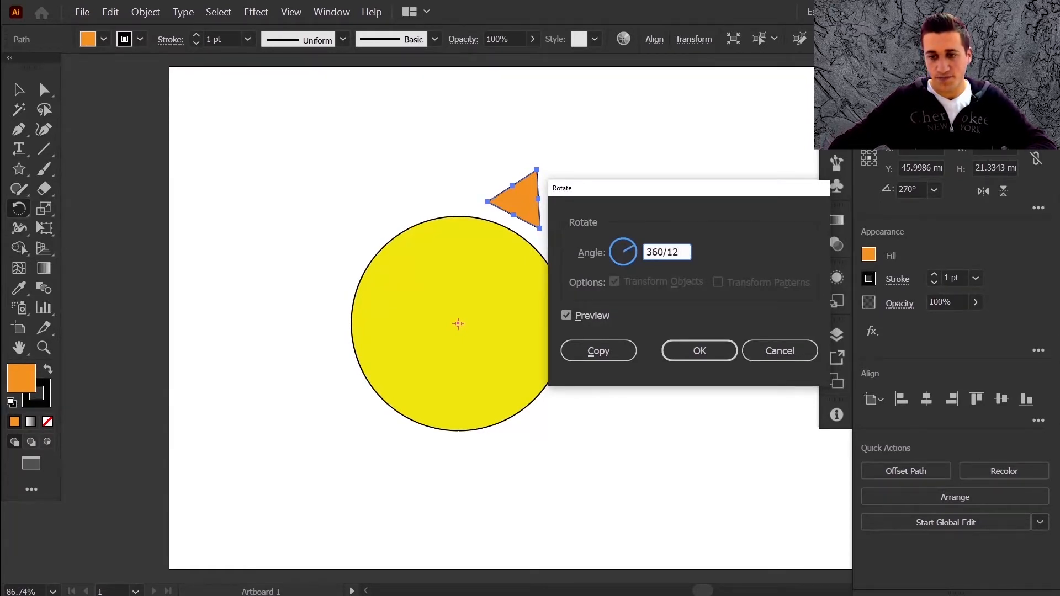
click(595, 349)
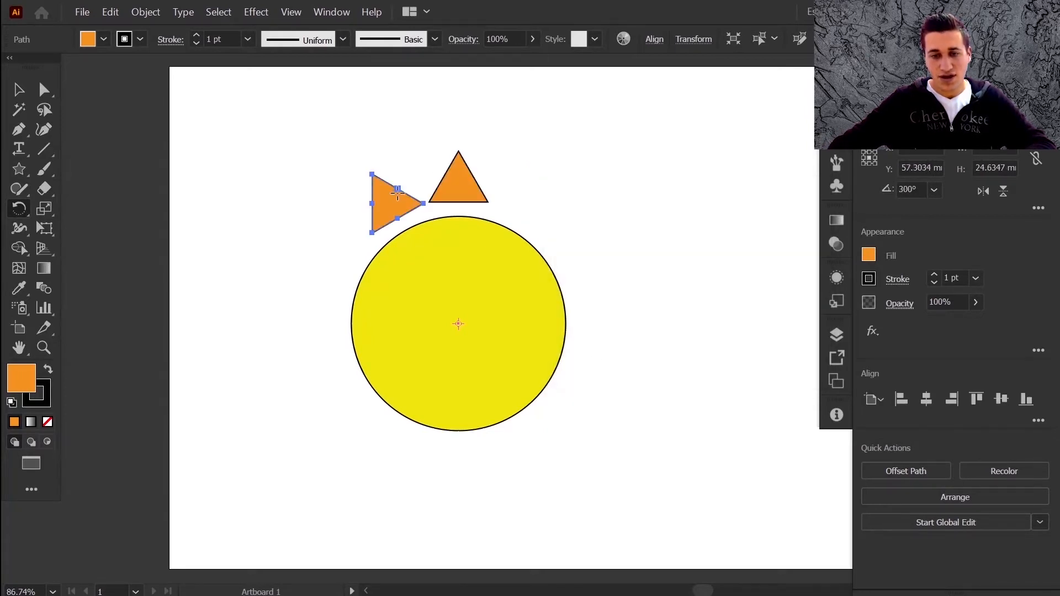
Repeat the rotated copy ten times to complete a ring of twelve rays around the circle, and return to the Selection tool.
key(v)
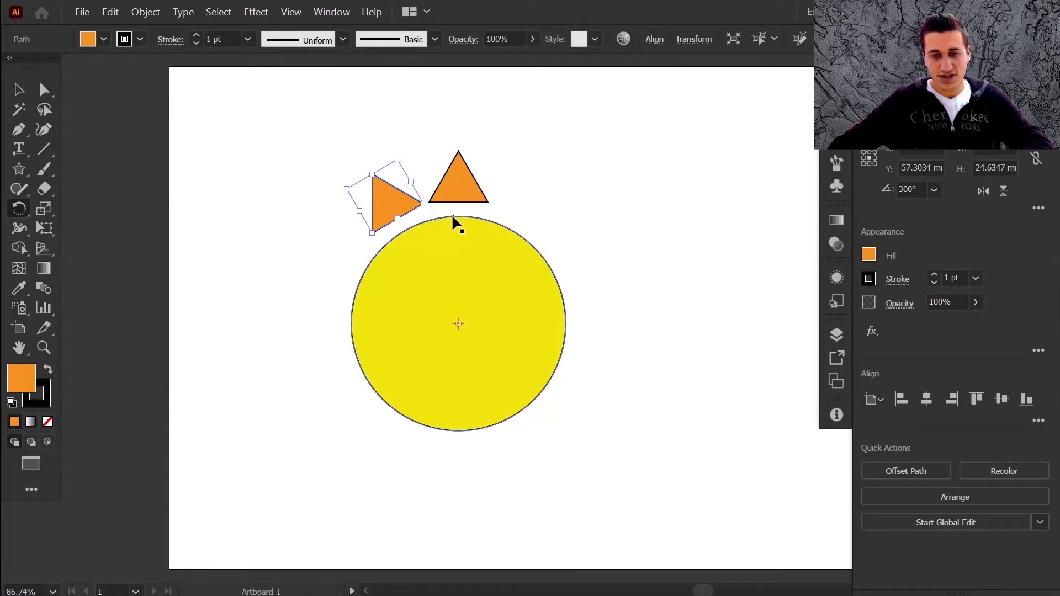
key(ctrl+d)
key(ctrl+d)
key(ctrl+d)
key(ctrl+d)
key(ctrl+d)
key(ctrl+d)
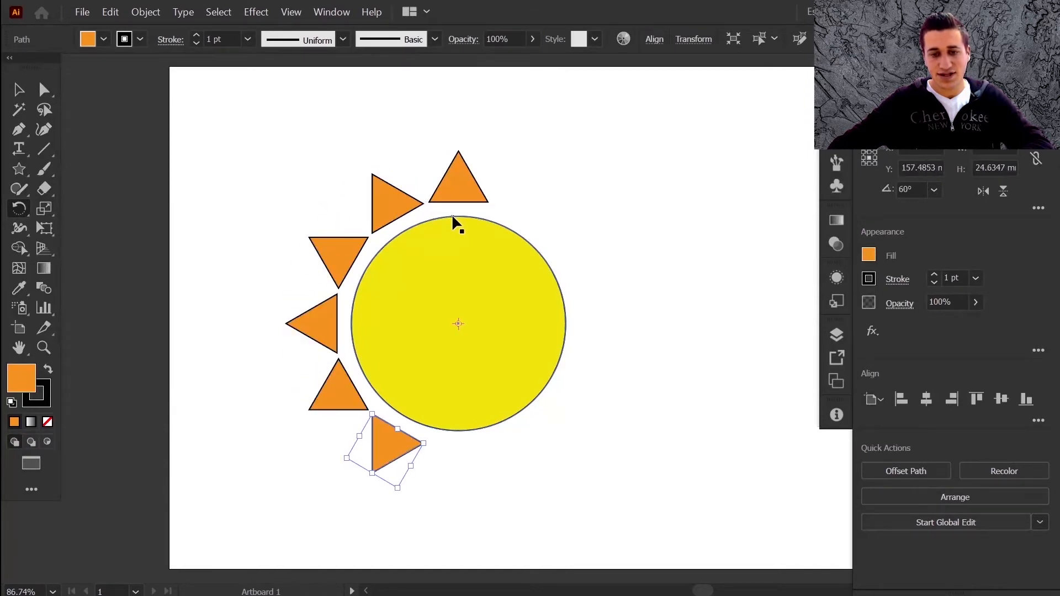
key(ctrl+d)
key(ctrl+d)
key(ctrl+d)
key(ctrl+d)
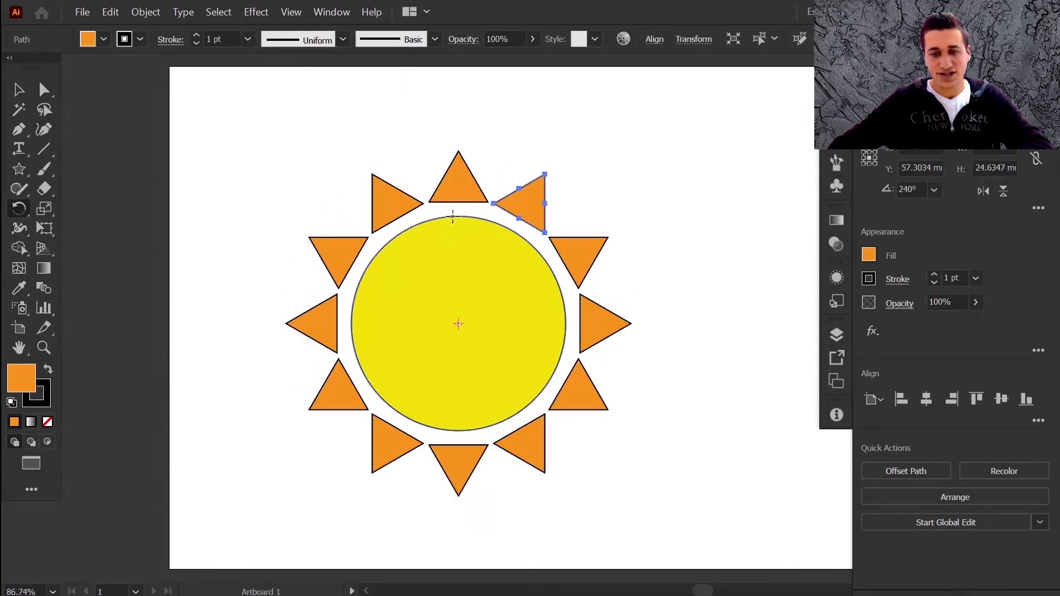
click(19, 89)
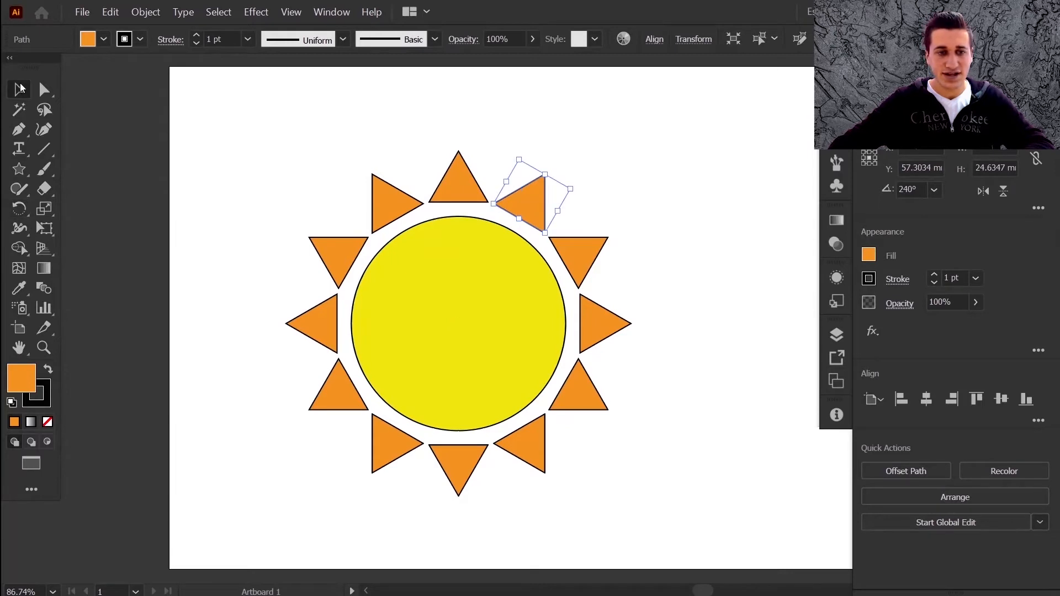
Open the Rotate options for the orange star in two different ways with a 30° preview, cancelling each time.
click(297, 150)
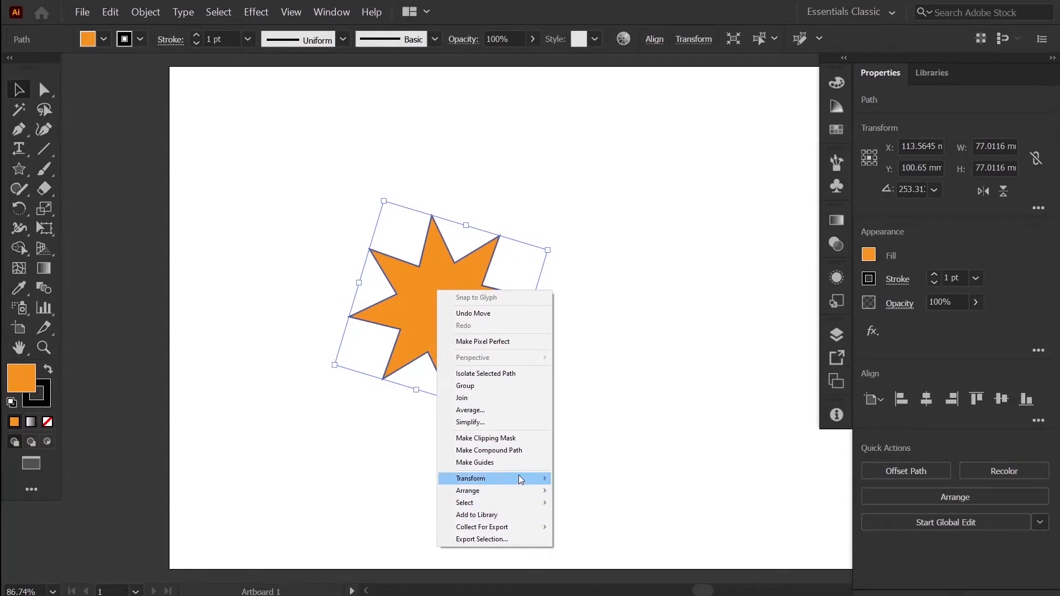
mouse_move(518, 479)
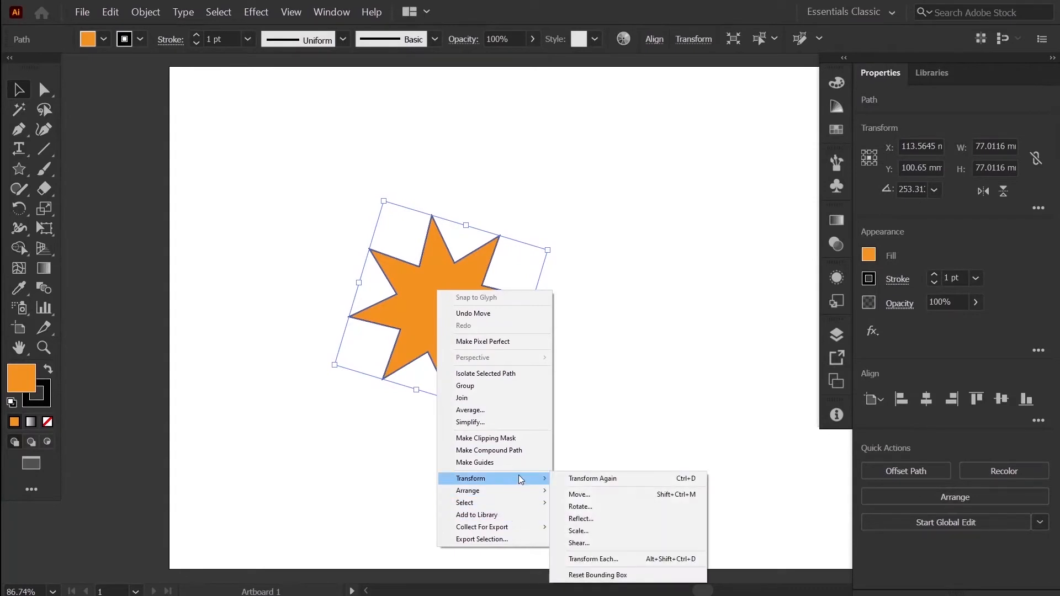
click(662, 508)
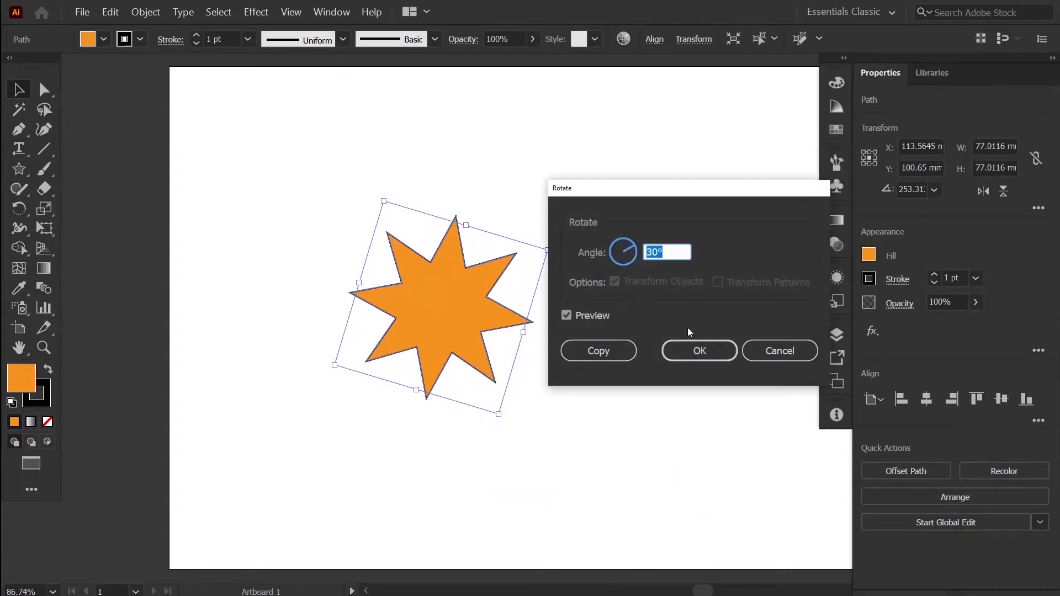
click(790, 354)
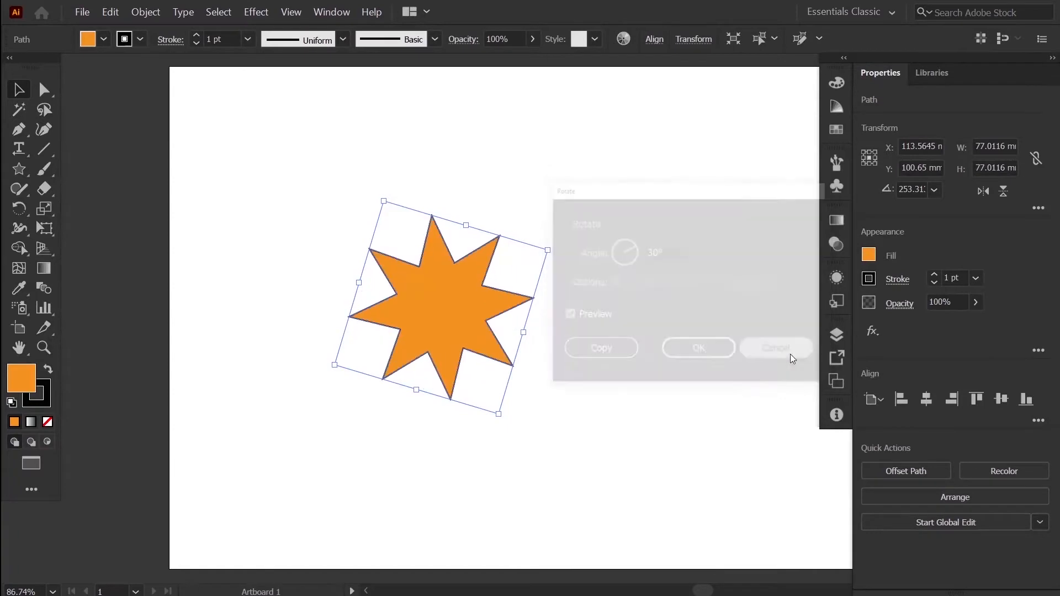
click(145, 12)
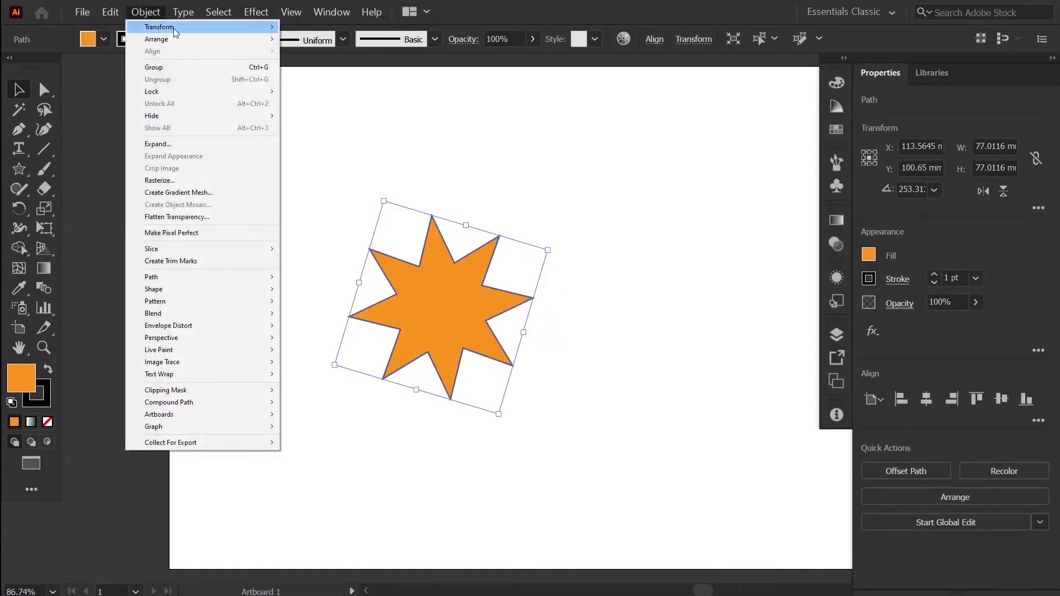
mouse_move(191, 28)
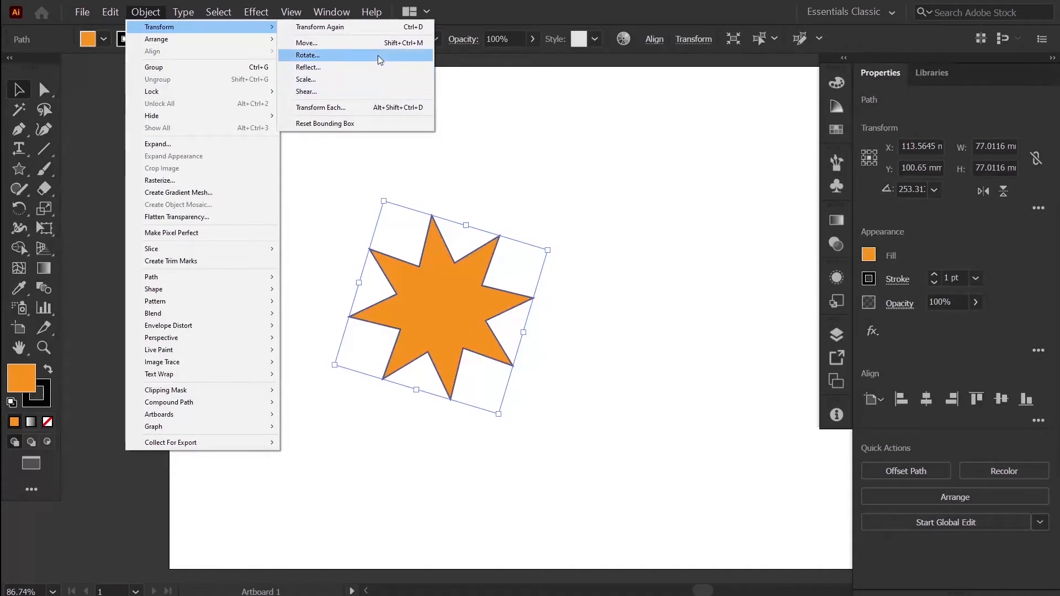
click(378, 55)
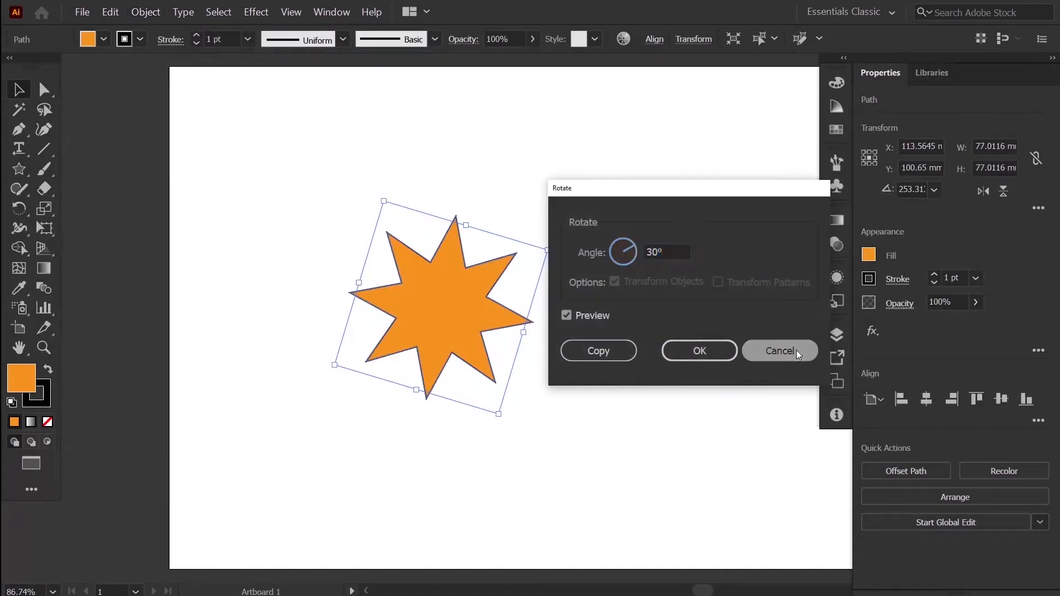
click(796, 350)
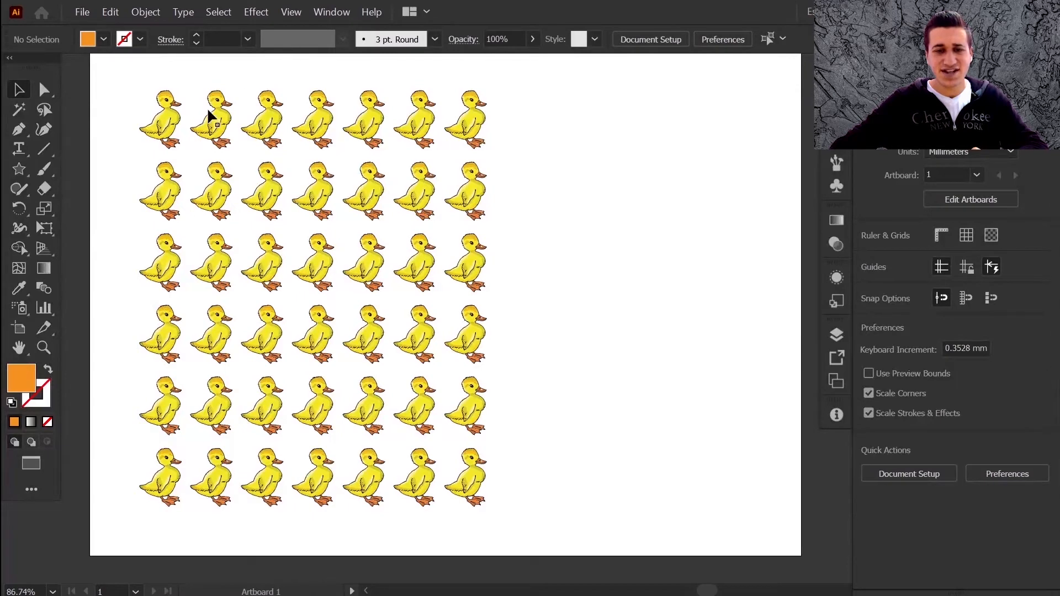
Select the whole grid of ducks and try rotating it as one object with the Rotate tool around different rotation points.
drag(122, 99, 512, 505)
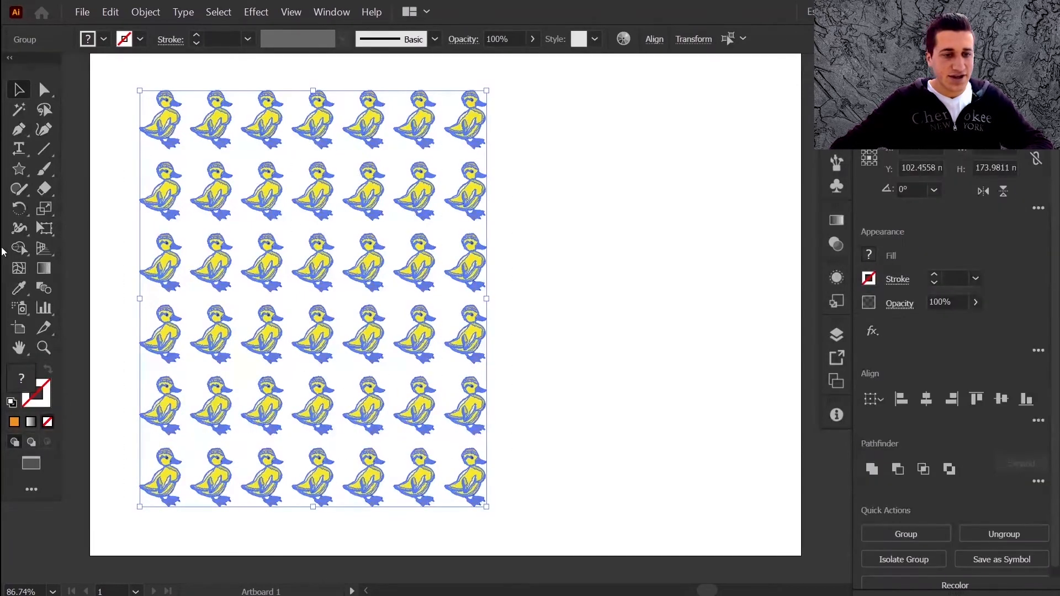
click(20, 208)
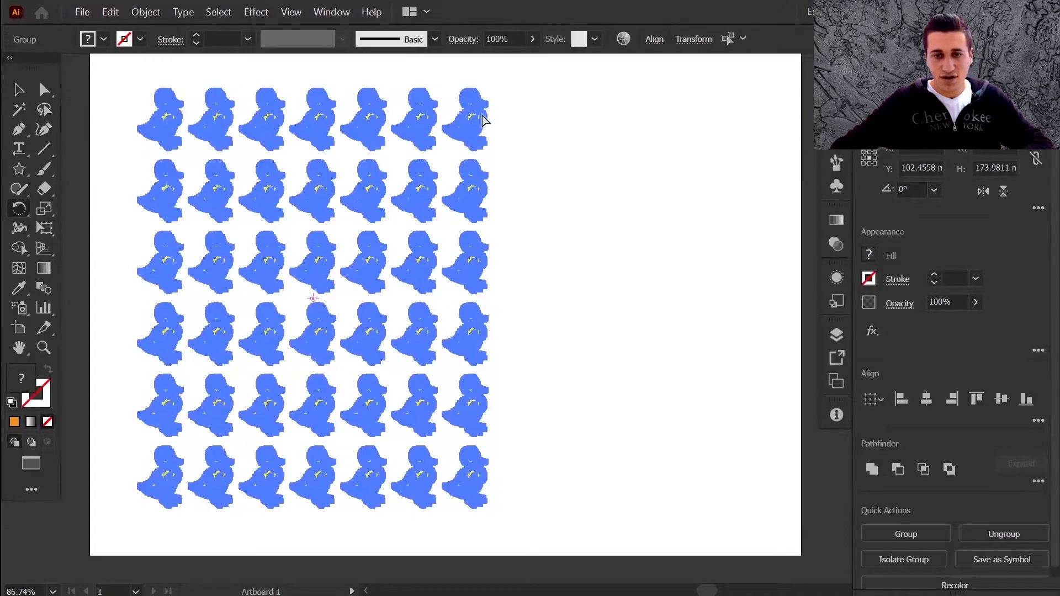
drag(484, 120, 563, 205)
mouse_move(600, 293)
mouse_down()
mouse_move(601, 369)
mouse_move(586, 430)
mouse_move(565, 148)
mouse_move(508, 97)
mouse_move(443, 85)
mouse_move(488, 88)
mouse_up()
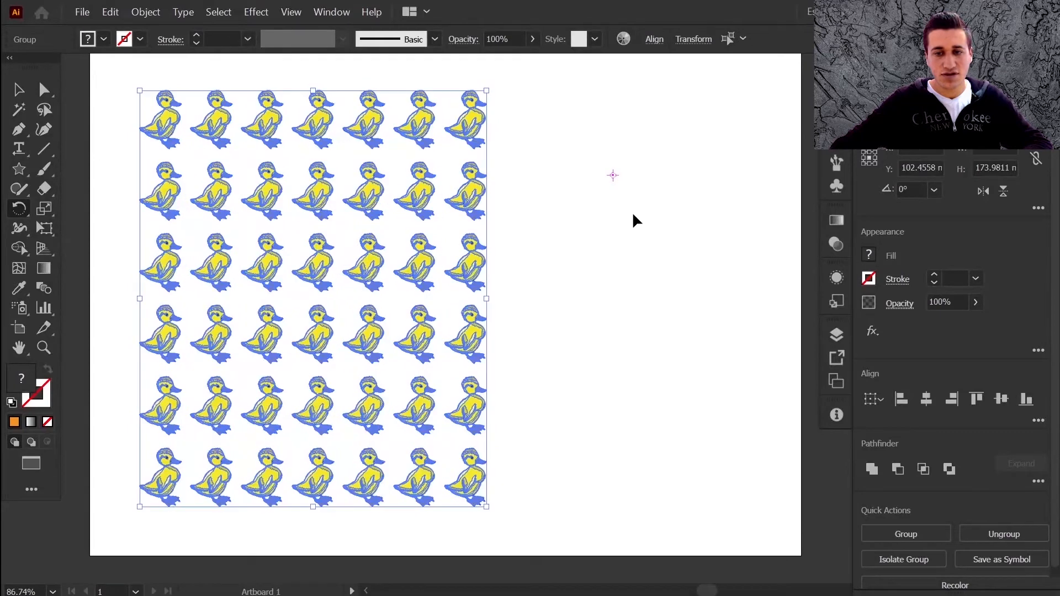
click(590, 195)
Try rotating only the last duck of the first row slightly clockwise around its own centre, and undo it.
ctrl+click(466, 116)
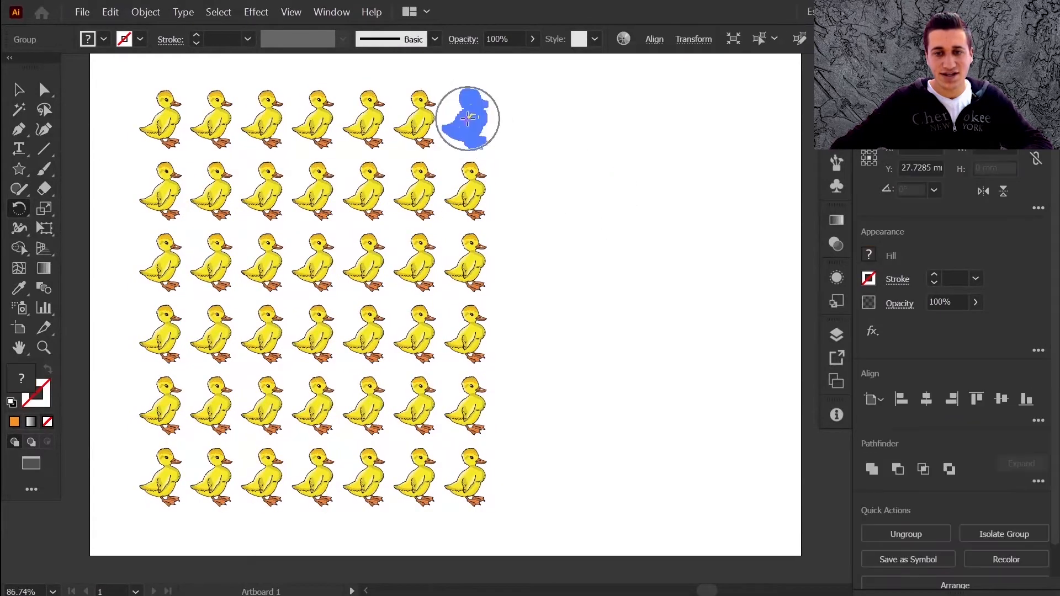
drag(496, 89, 522, 105)
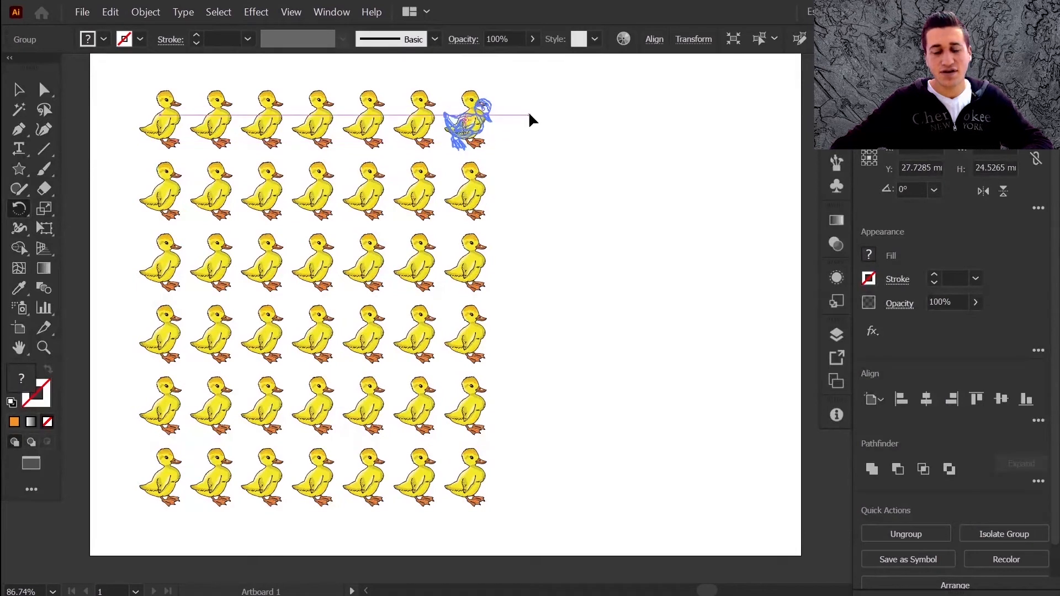
ctrl+click(535, 210)
key(ctrl+z)
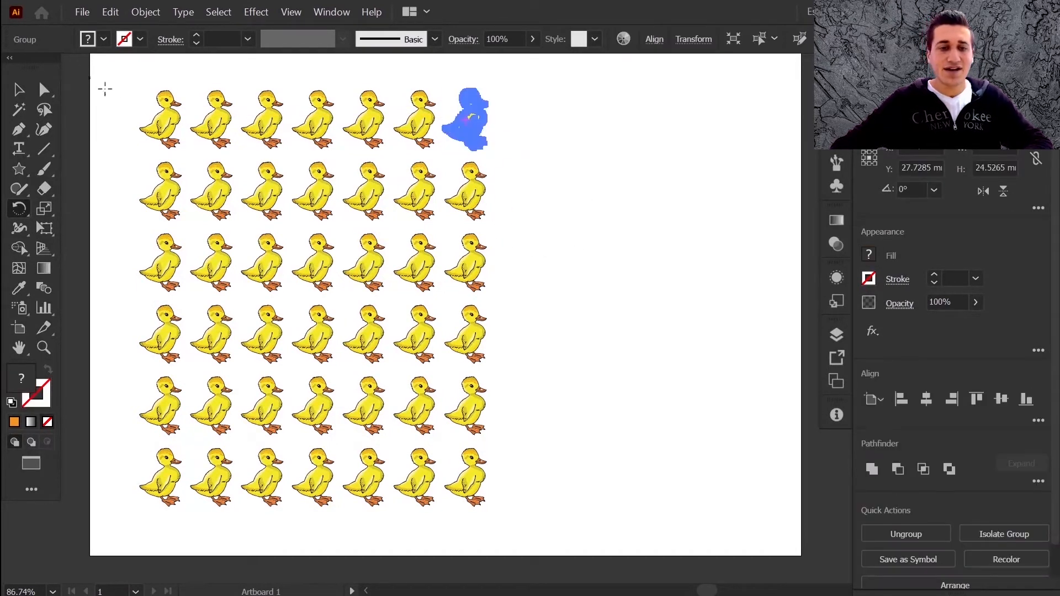
Select all the ducks with the Selection tool and open the Transform Each options, keeping the dialog clear of the artwork.
click(20, 92)
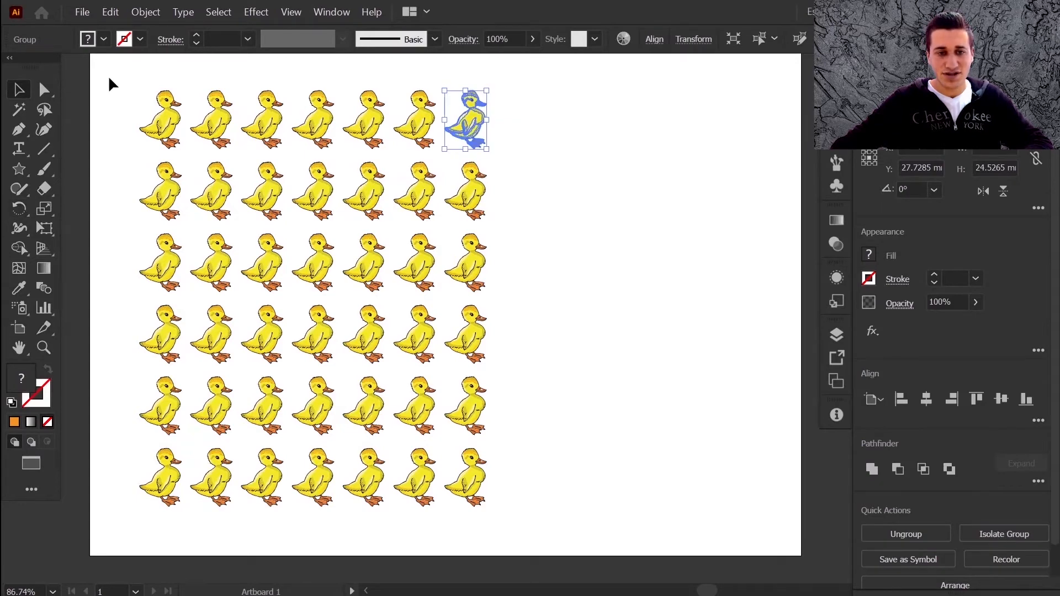
drag(109, 78, 533, 506)
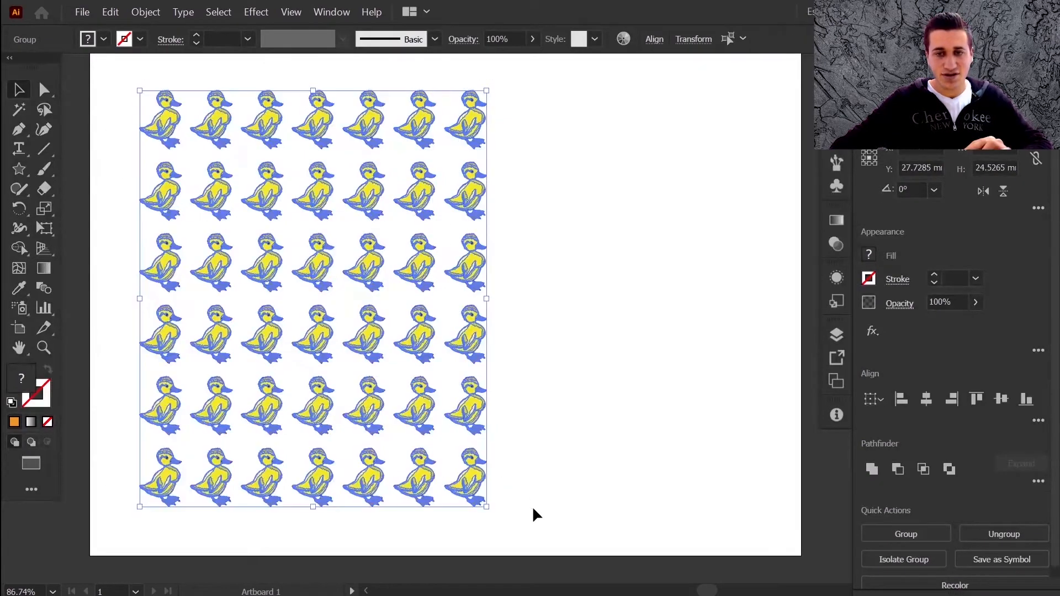
click(145, 11)
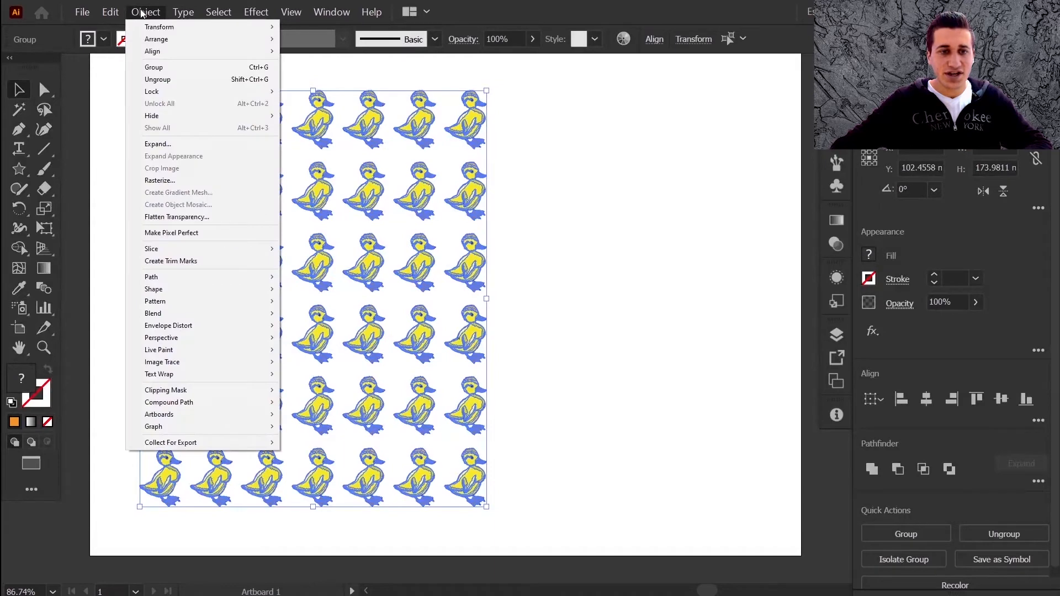
mouse_move(207, 25)
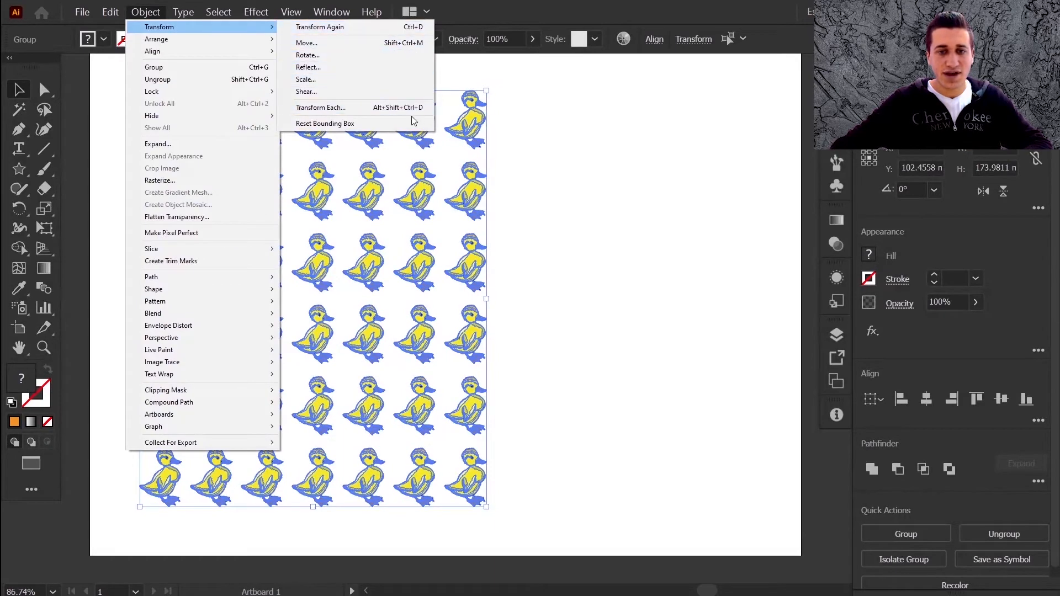
click(369, 107)
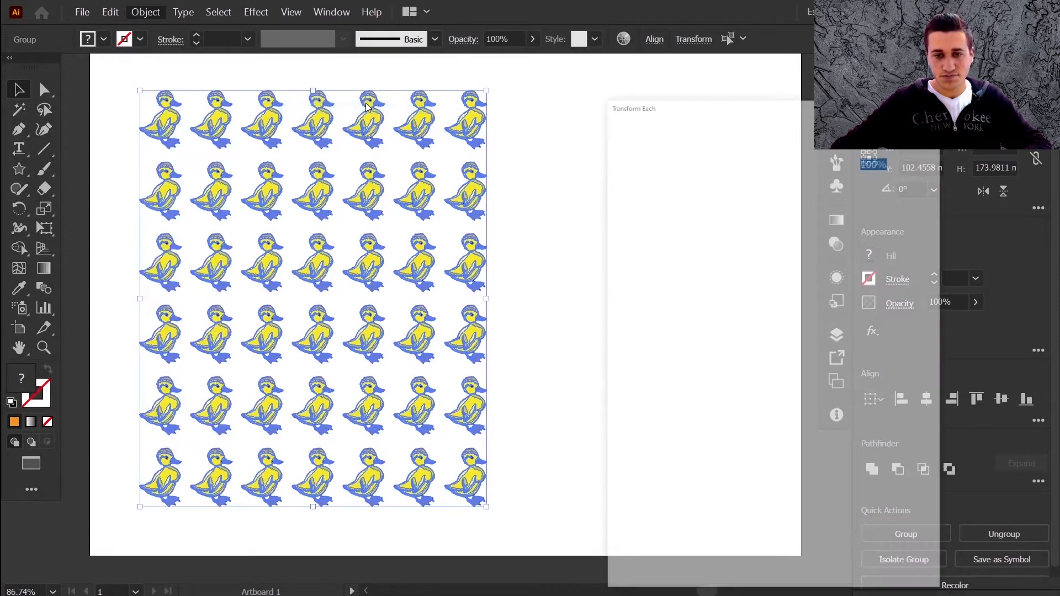
drag(733, 108, 684, 39)
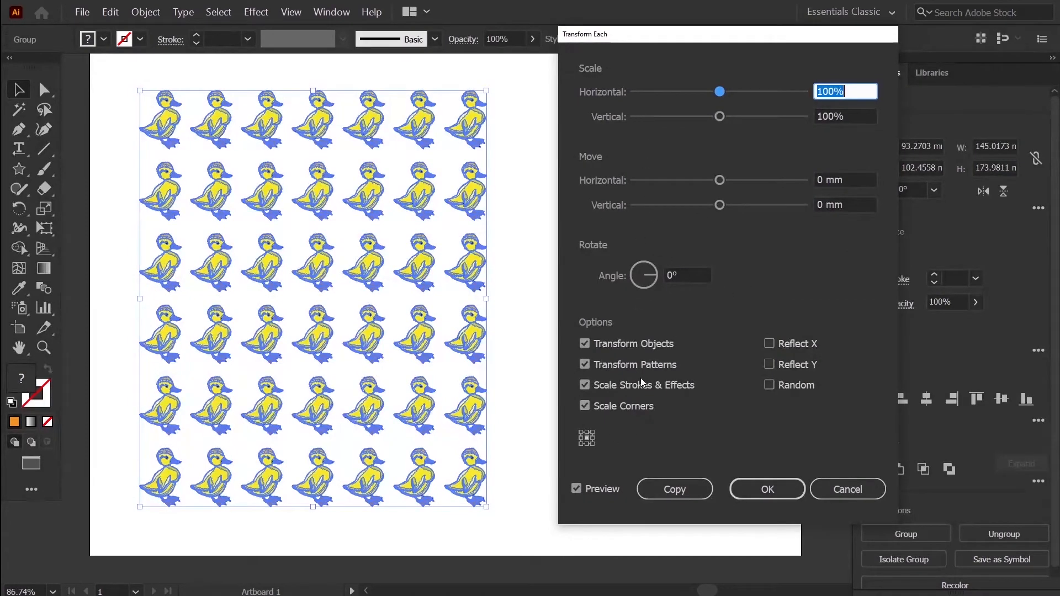
Preview 100° and 34° rotations of each duck around its own centre, apply a small counterclockwise rotation, and deselect the ducks.
click(649, 269)
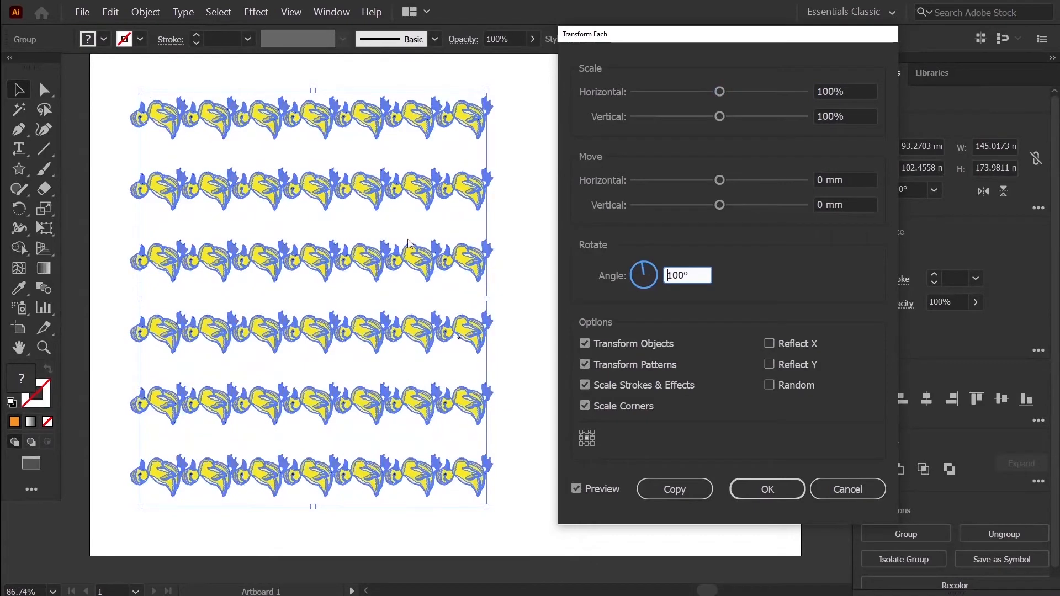
click(651, 269)
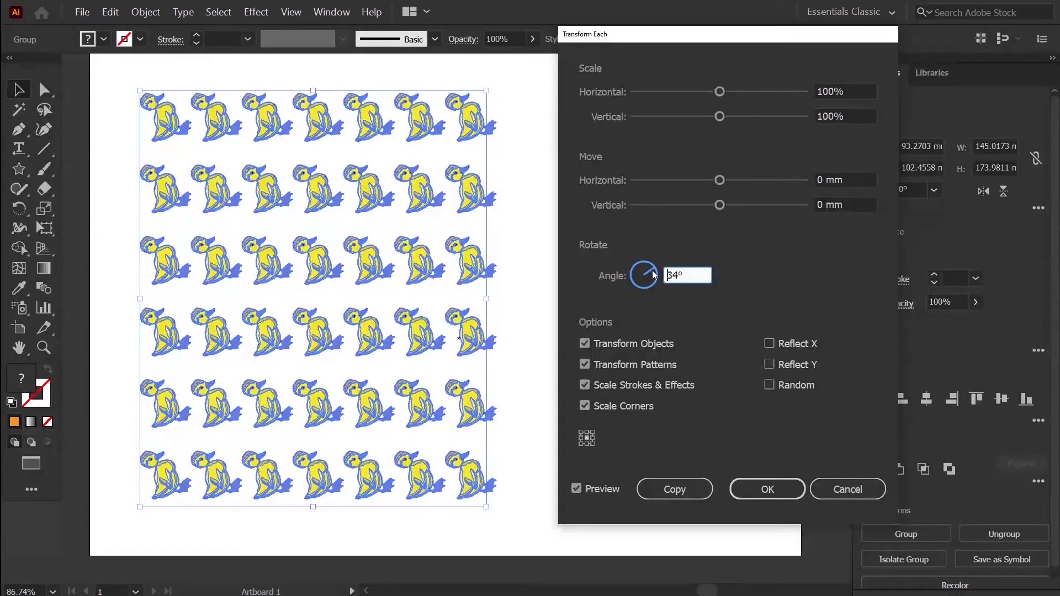
key(Return)
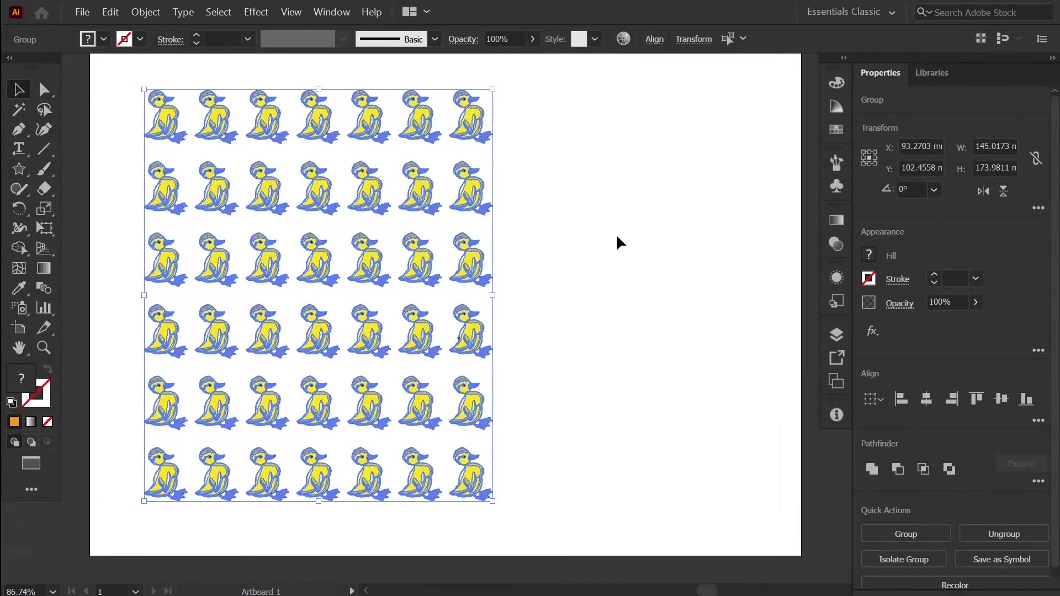
click(617, 241)
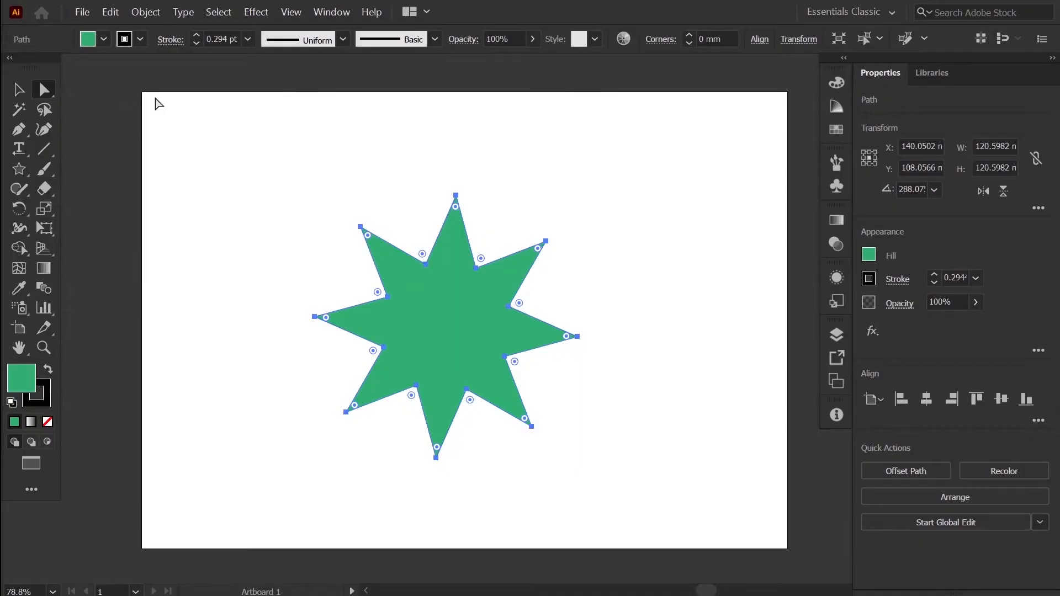
Select only the topmost anchor point of the green star and try rotating it with the Rotate tool.
click(456, 196)
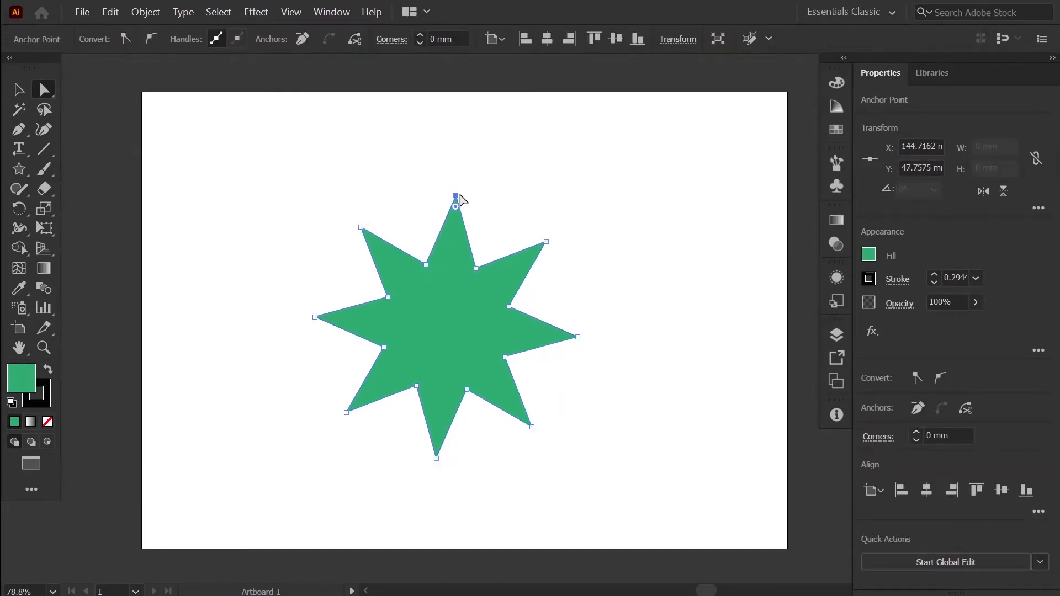
click(18, 209)
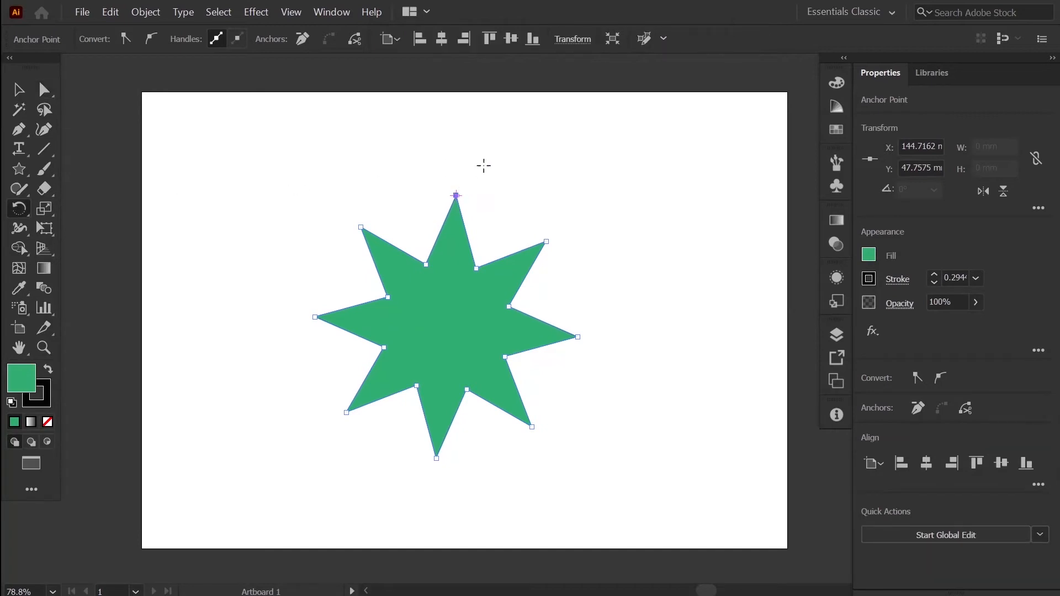
mouse_move(516, 152)
mouse_down()
mouse_move(459, 251)
mouse_move(336, 147)
mouse_move(549, 133)
mouse_move(511, 155)
mouse_up()
drag(479, 111, 440, 382)
drag(334, 402, 305, 380)
drag(416, 468, 398, 464)
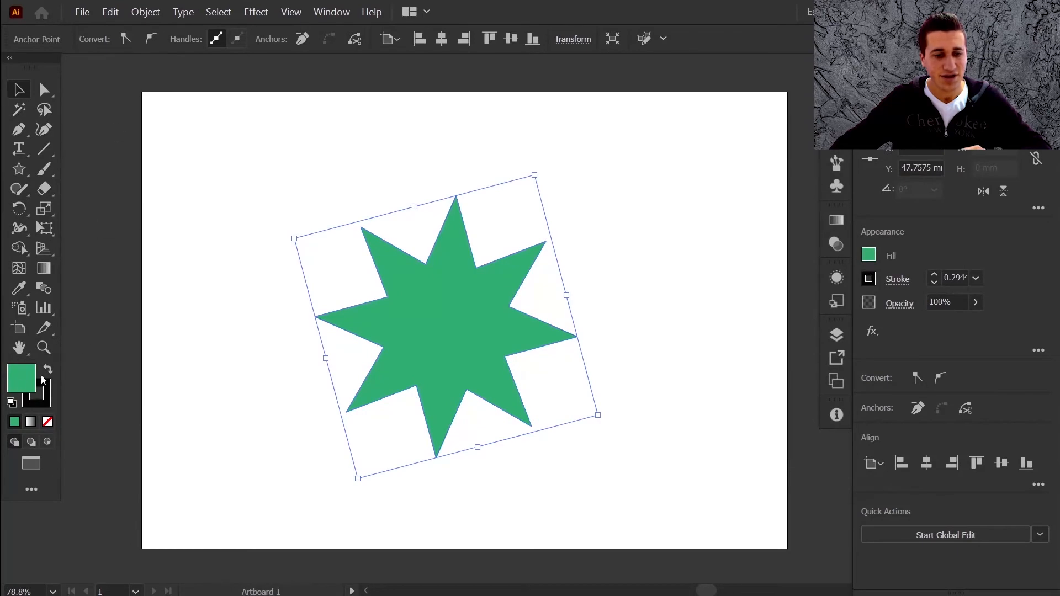
Shrink the green star to a small unfilled outline, and draw an ellipse about 42 × 35 mm, a rounded rectangle and a hexagon near it.
key(slash)
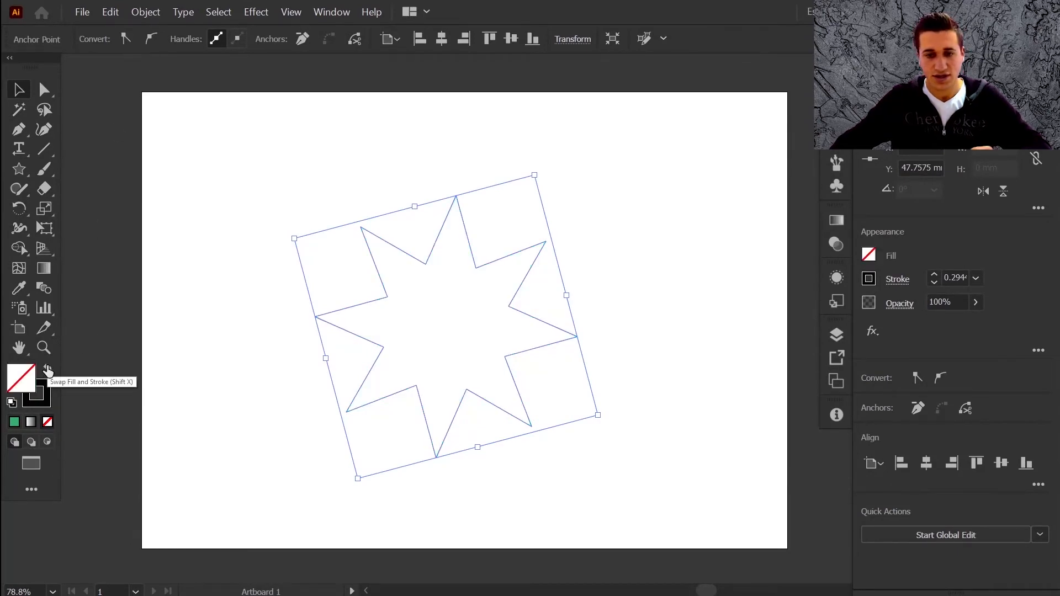
drag(293, 240, 505, 371)
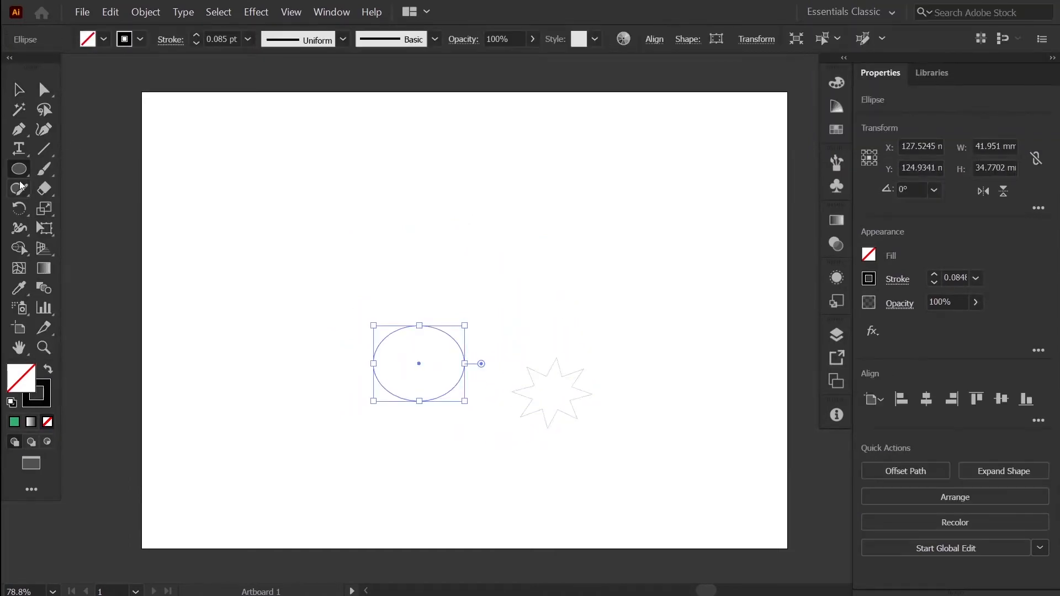
drag(19, 169, 111, 189)
drag(373, 200, 410, 246)
drag(19, 169, 135, 227)
drag(540, 200, 566, 204)
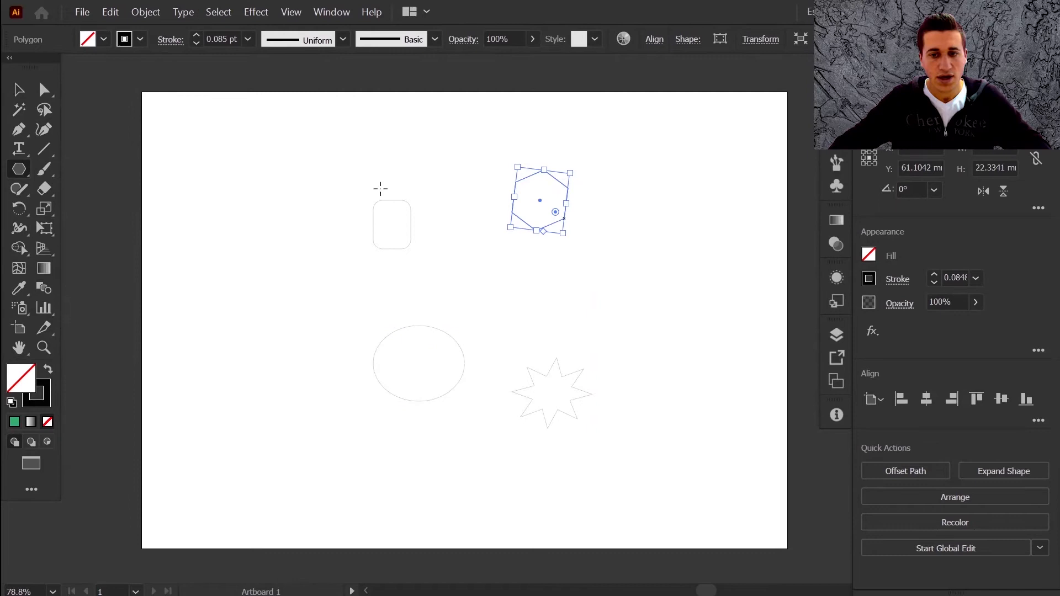
Select all four outline shapes, set their stroke weight to 0.5 pt, and move them together towards the artboard's left side.
click(21, 91)
drag(320, 147, 684, 474)
click(196, 34)
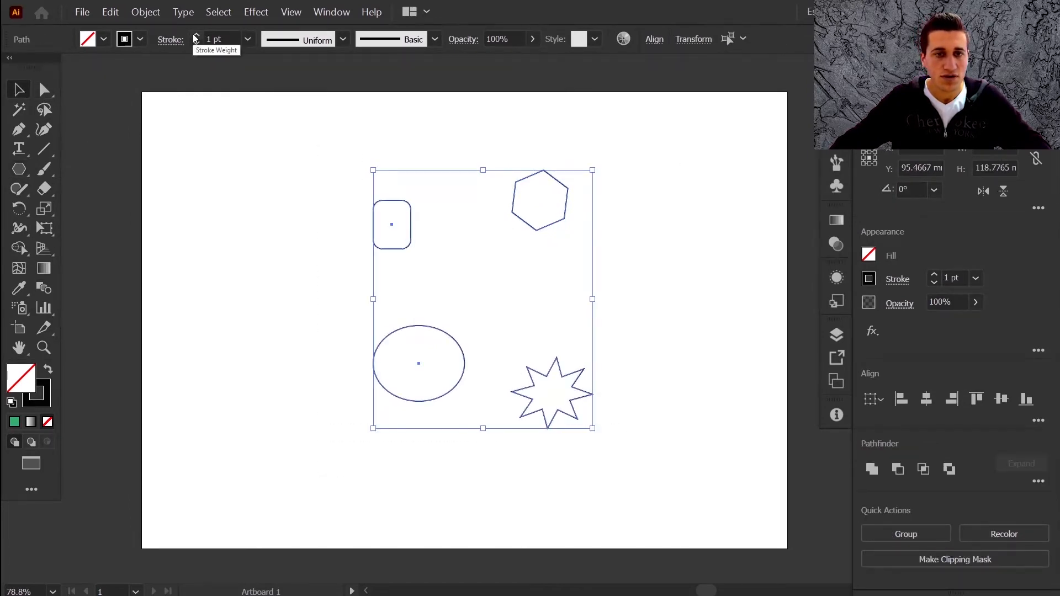
click(196, 43)
drag(395, 221, 295, 212)
Create a copy of the four shapes rotated slightly clockwise around their common centre with the Rotate tool.
click(18, 211)
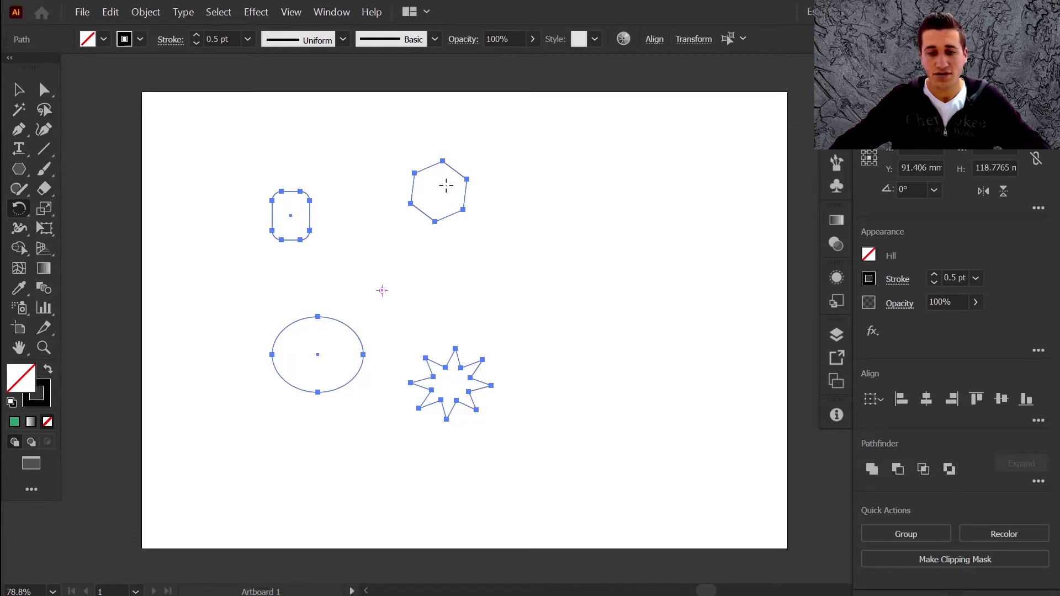
drag(447, 186, 467, 200)
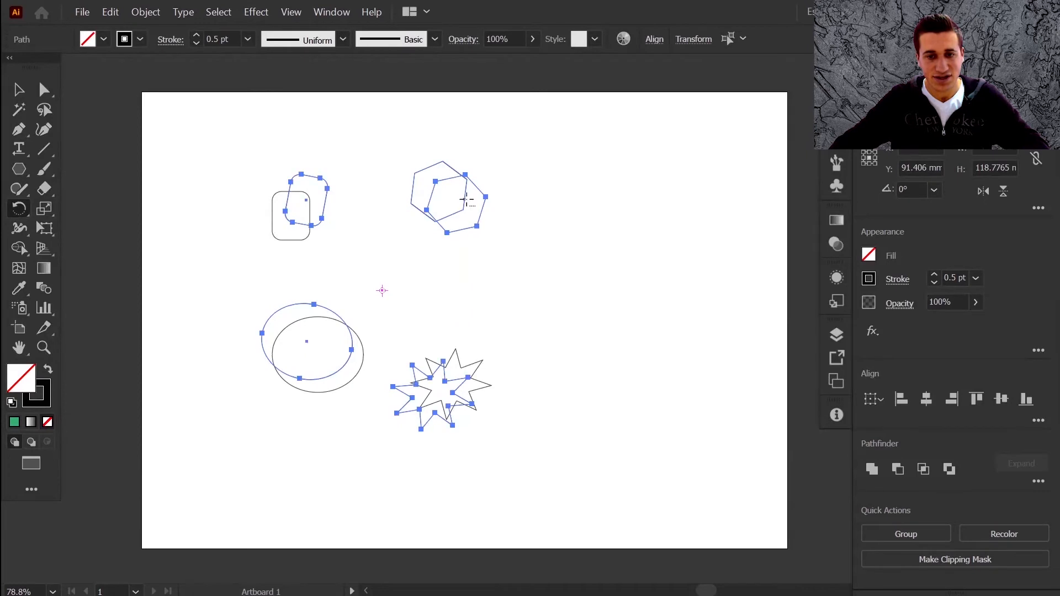
key(ctrl)
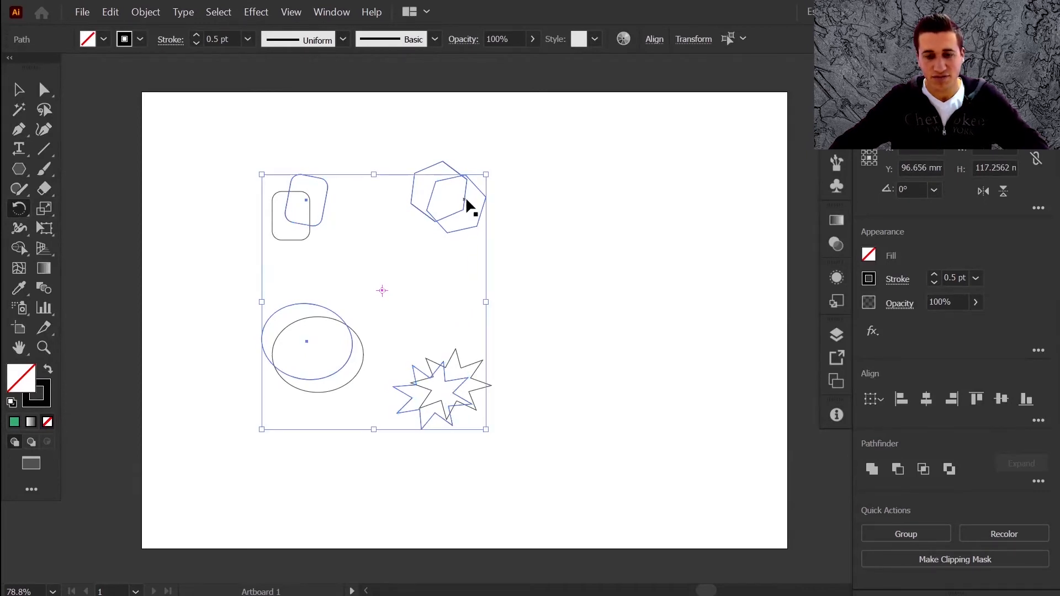
Repeat the rotated copy of the four outline shapes until they form a complete ring pattern.
key(ctrl+d)
key(ctrl+d)
key(ctrl+d)
key(ctrl+d)
key(ctrl+d)
key(ctrl+d)
key(ctrl+d)
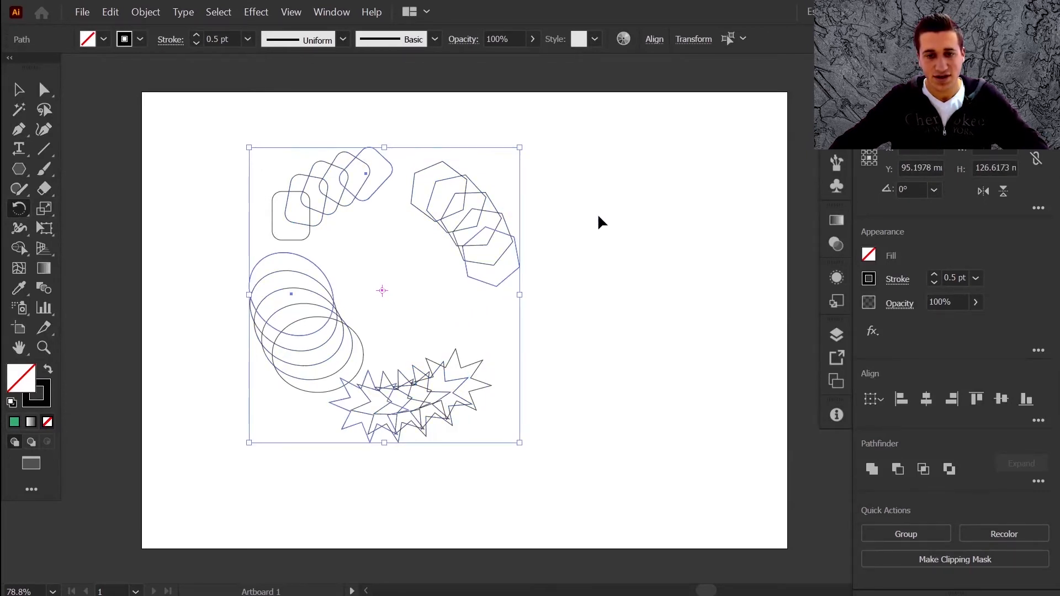
key(ctrl+d)
key(ctrl+d)
key(ctrl+d)
key(ctrl+d)
key(ctrl+d)
key(ctrl+d)
key(ctrl+d)
key(ctrl+d)
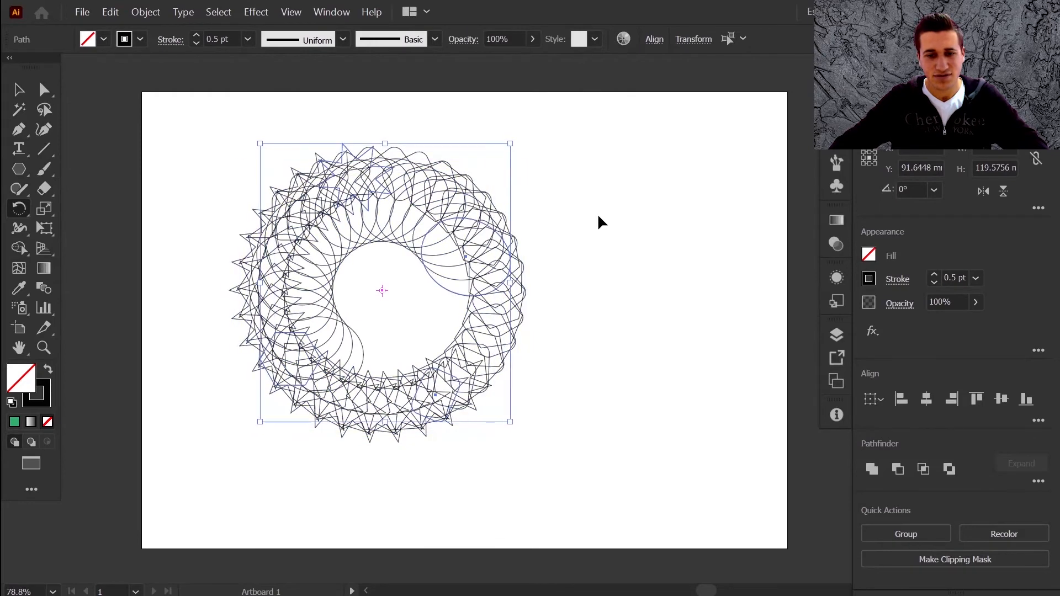
key(ctrl+d)
key(ctrl+d)
key(ctrl+d)
key(ctrl+d)
key(ctrl+d)
key(ctrl+d)
key(ctrl+d)
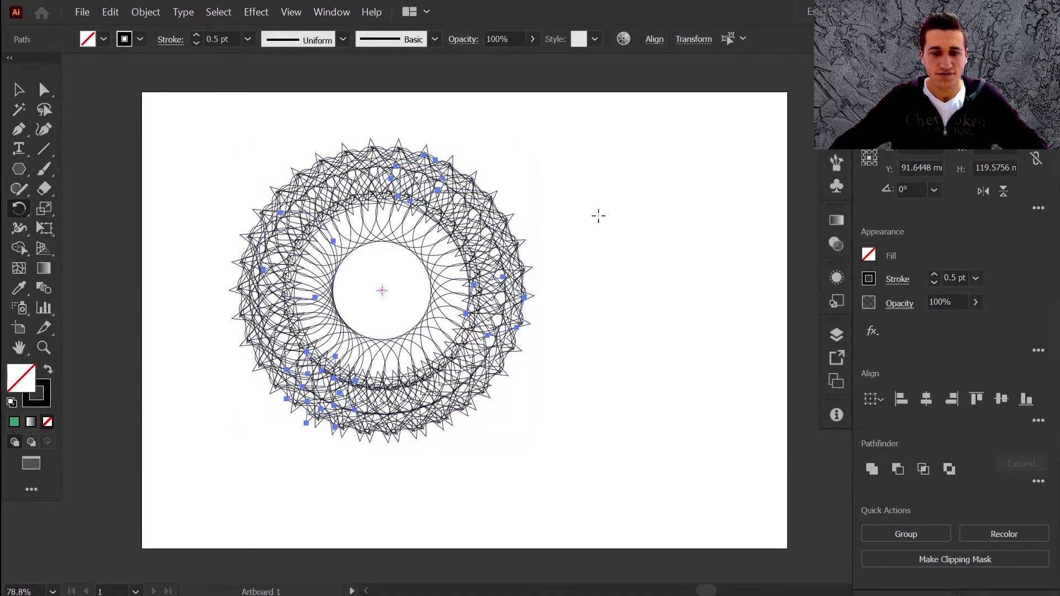
Select the whole ring pattern, move it to the artboard's centre, and deselect it.
click(20, 90)
click(182, 132)
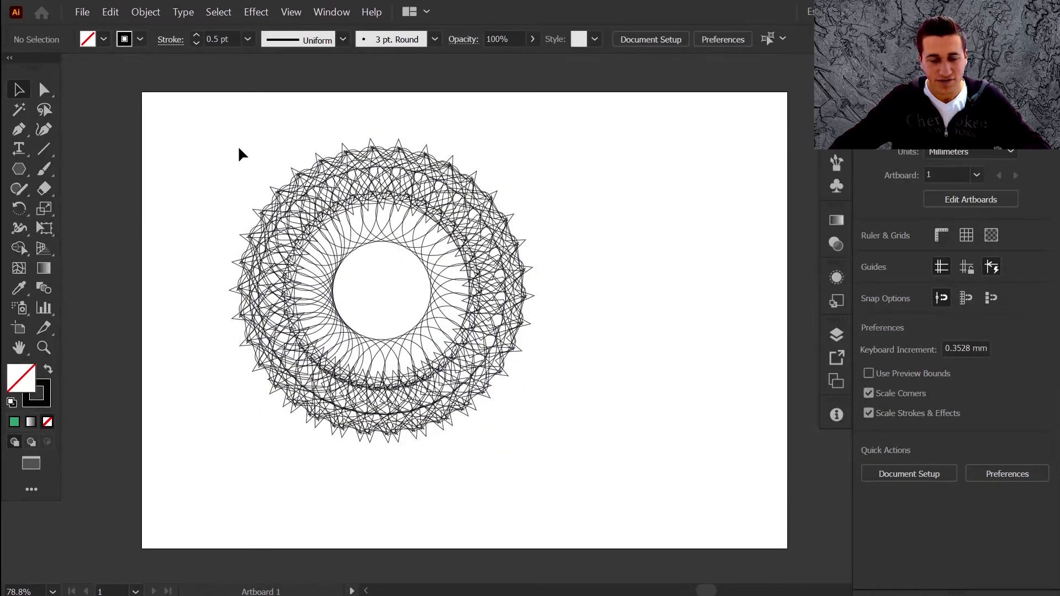
drag(239, 148, 514, 466)
drag(447, 270, 531, 276)
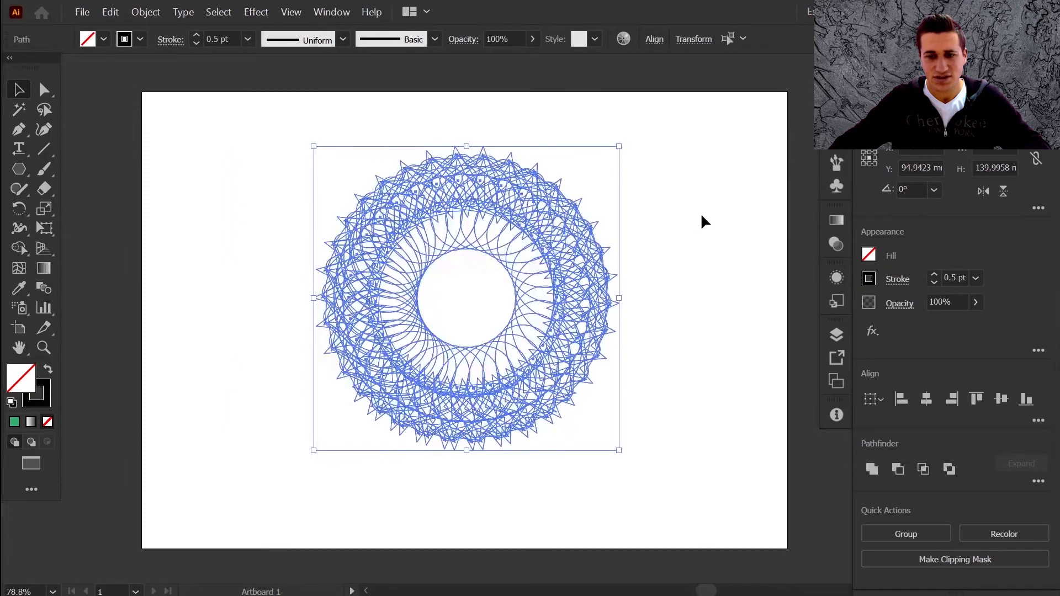
click(701, 224)
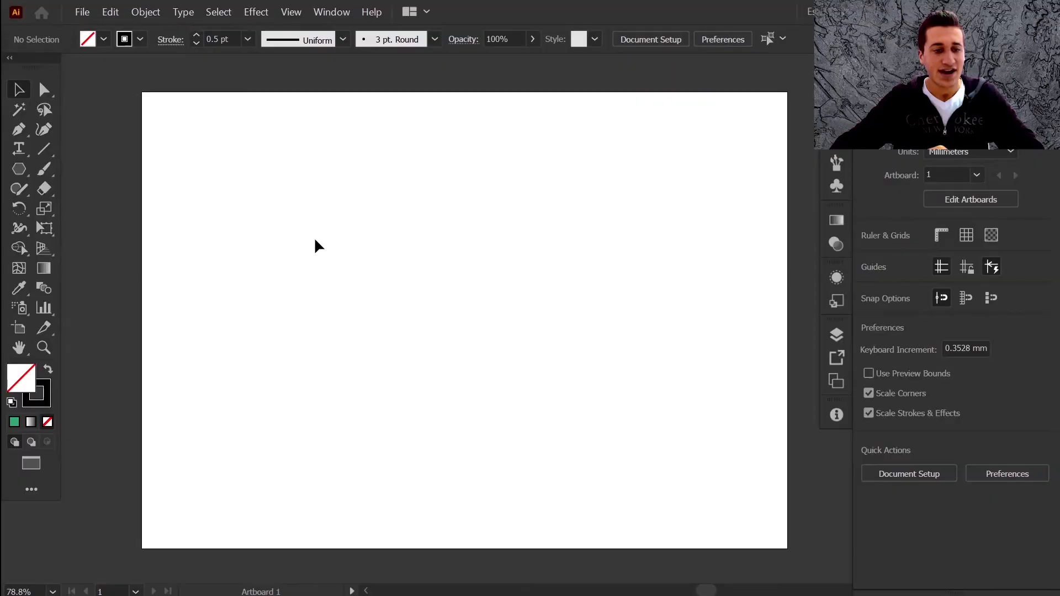
Draw a tilted hexagon about 40 mm high in the artboard's upper-left area and fill it with brown.
click(15, 174)
drag(308, 187, 354, 200)
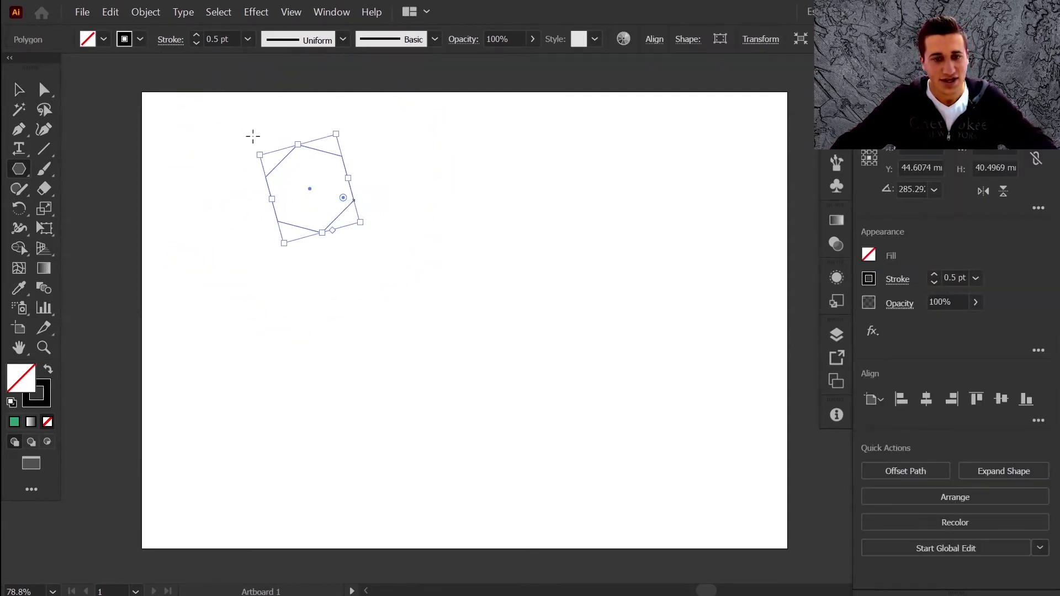
click(103, 39)
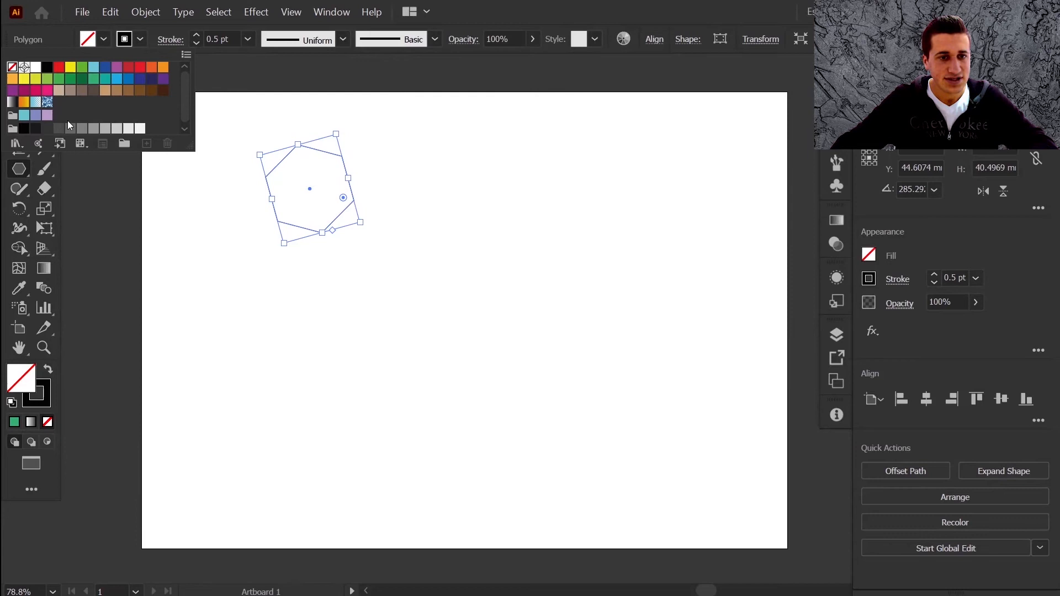
click(82, 90)
click(227, 294)
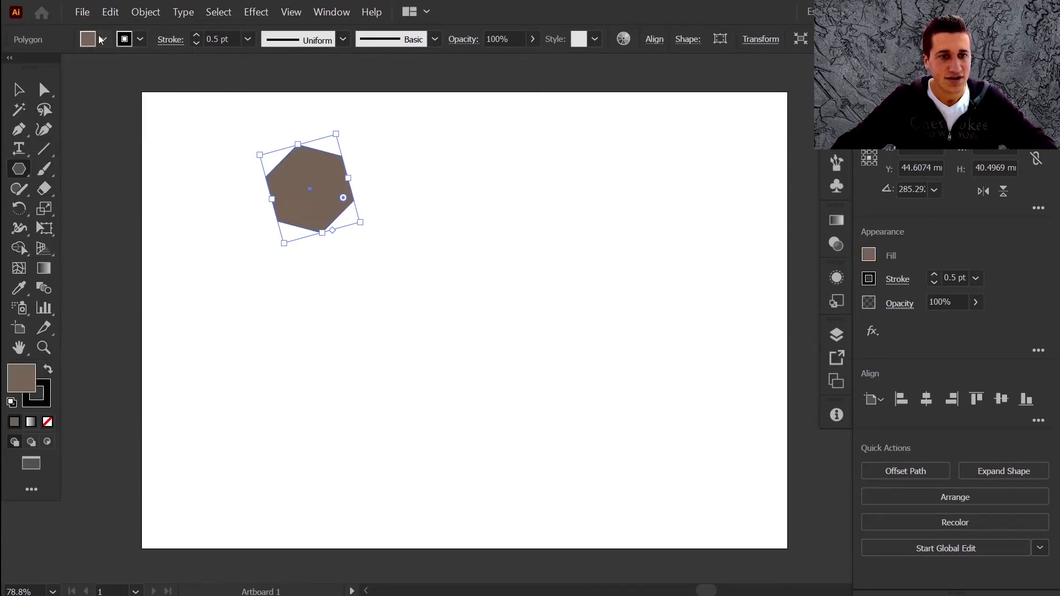
Change the hexagon's fill to crimson pink and move it slightly towards the artboard's centre.
click(99, 38)
click(58, 72)
click(267, 314)
key(v)
drag(309, 191, 367, 251)
click(515, 189)
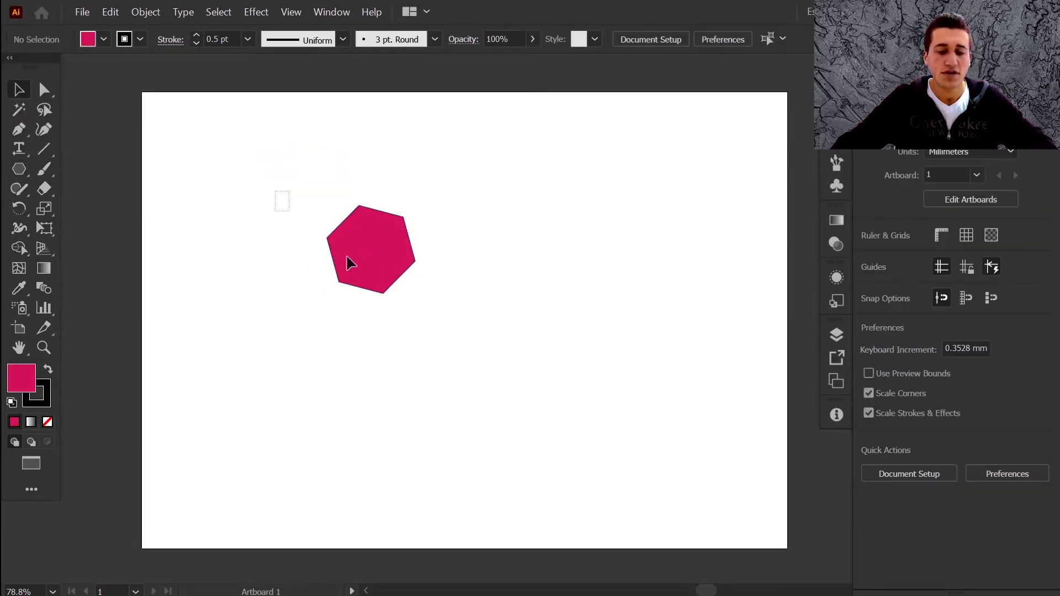
Try a Transform effect on the hexagon: 237° angle, 101% horizontal scale, and moves of -17.9917 mm horizontally and -15.5222 mm vertically.
click(350, 263)
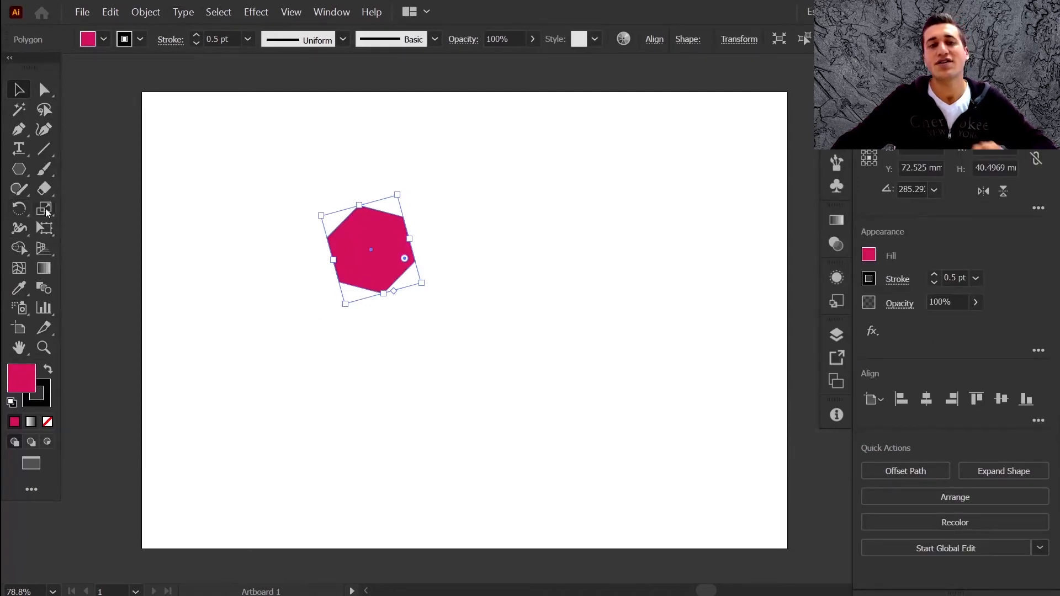
click(271, 12)
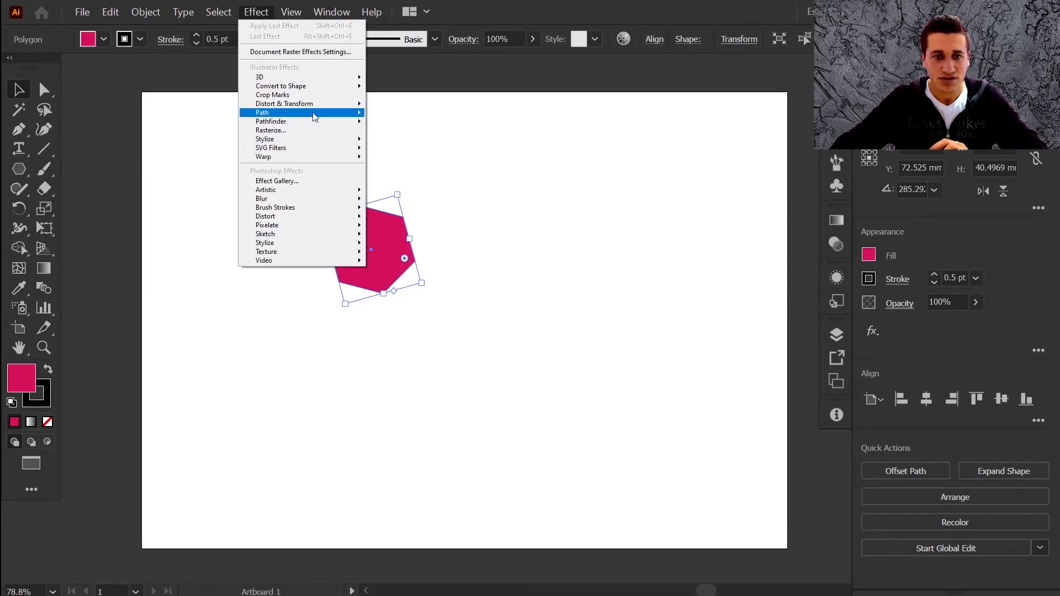
mouse_move(319, 108)
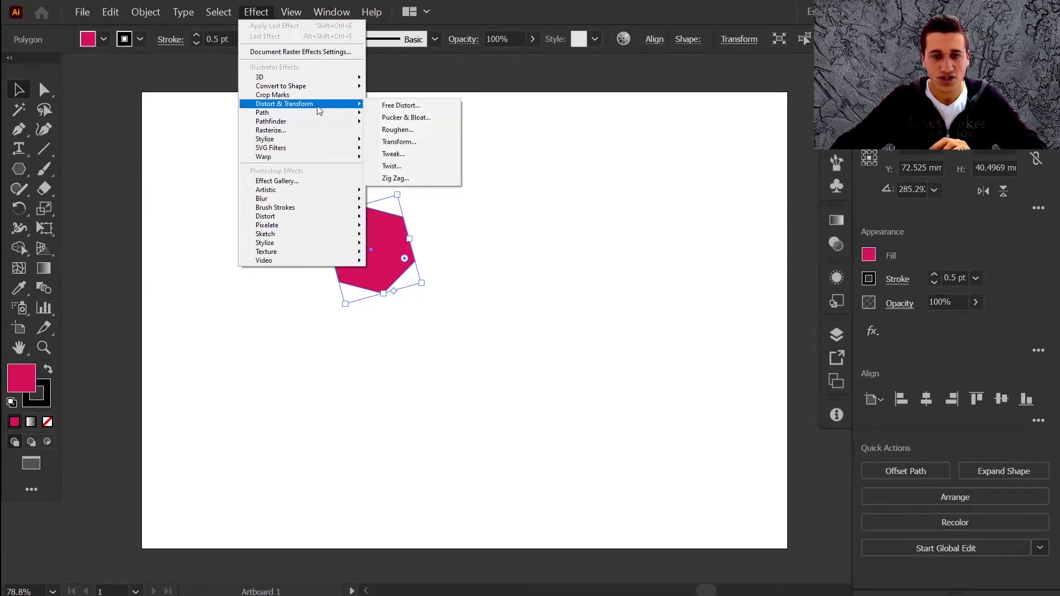
click(435, 143)
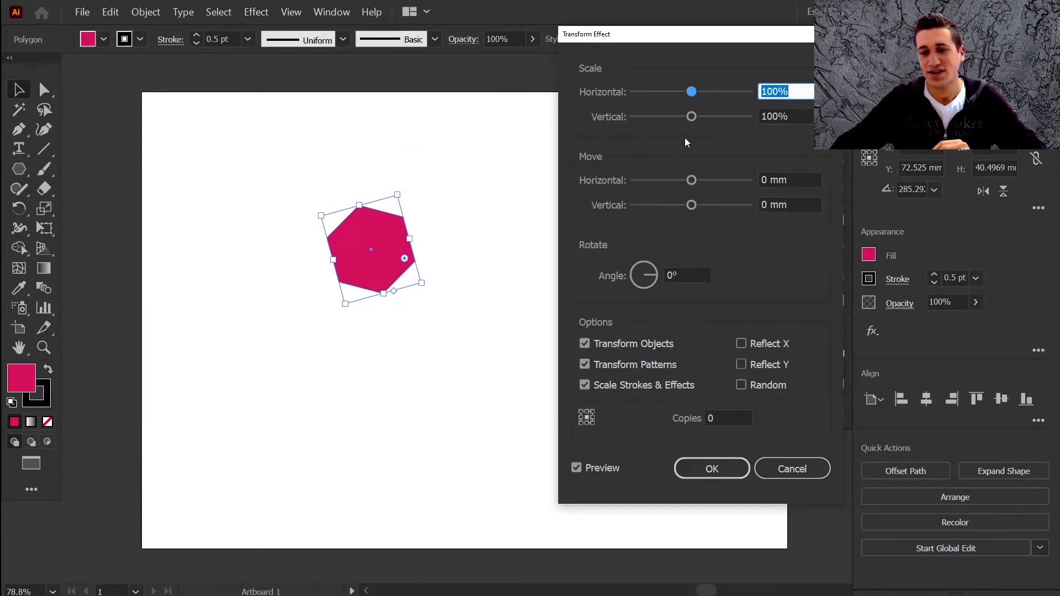
click(651, 278)
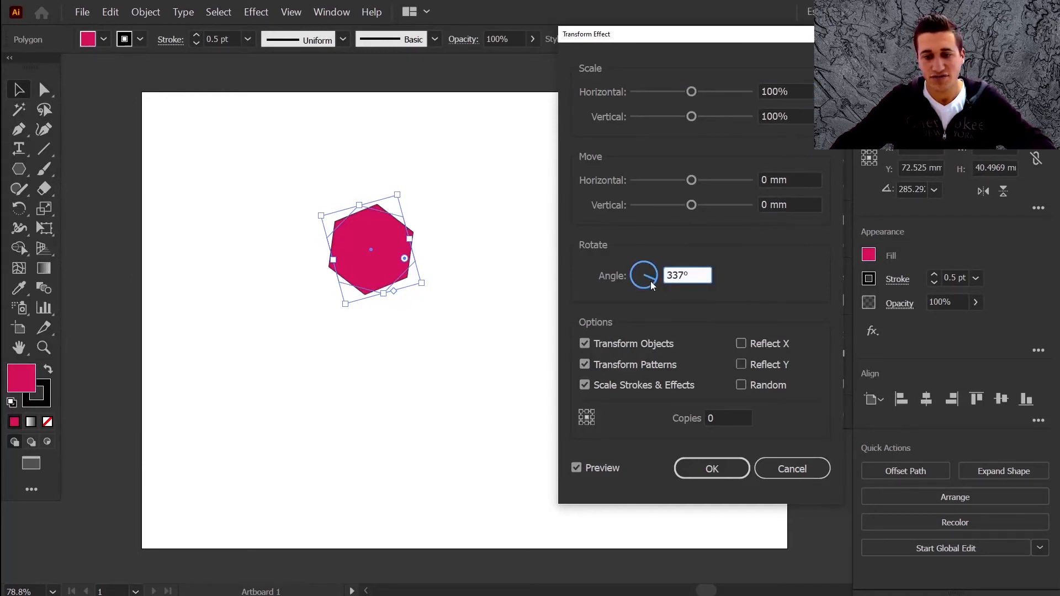
click(637, 286)
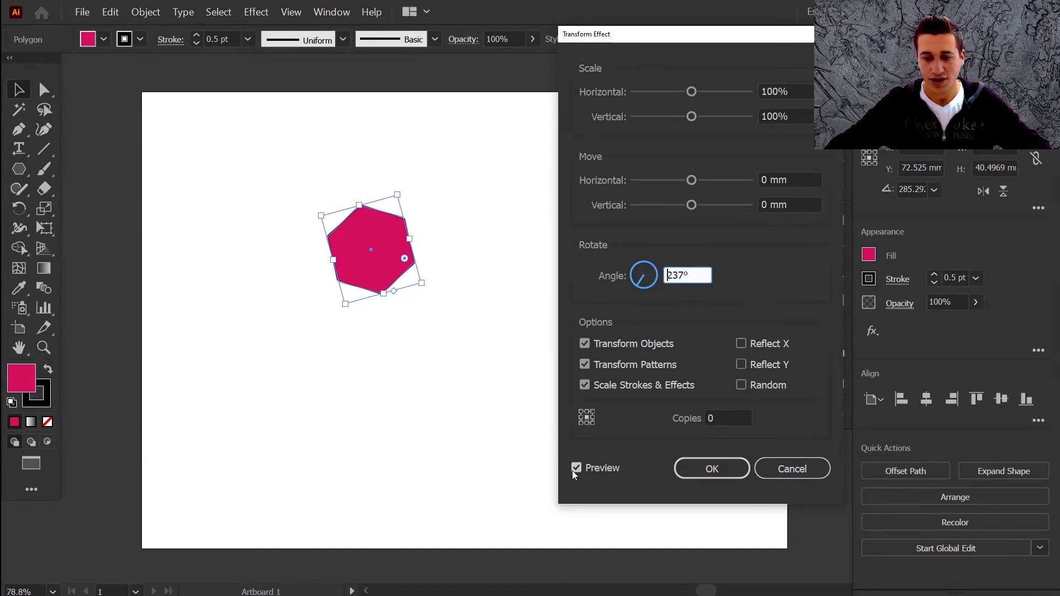
click(593, 468)
click(593, 468)
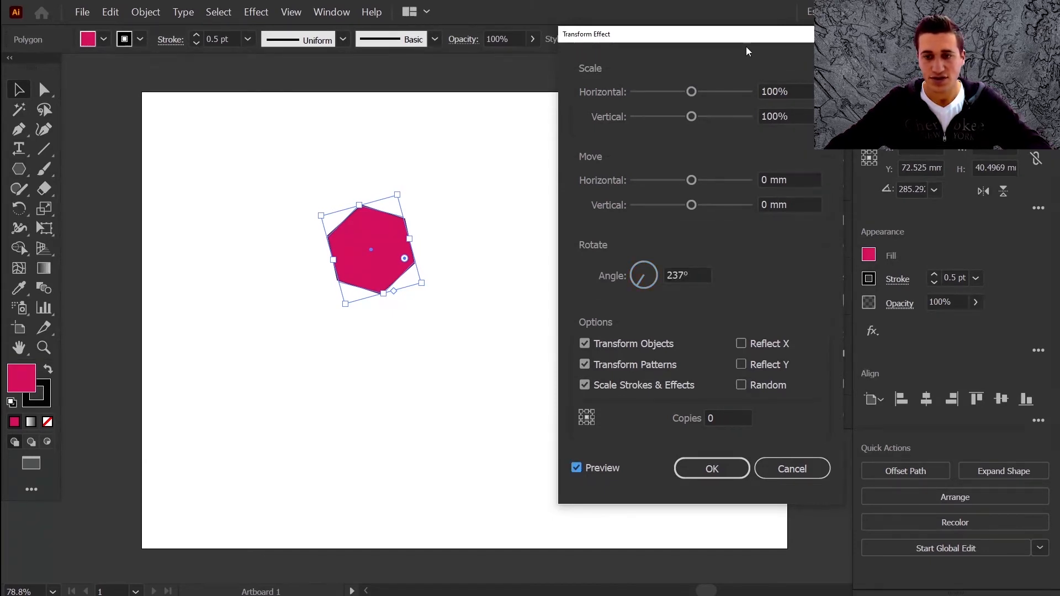
mouse_move(693, 93)
mouse_down()
mouse_move(668, 93)
mouse_move(694, 94)
mouse_up()
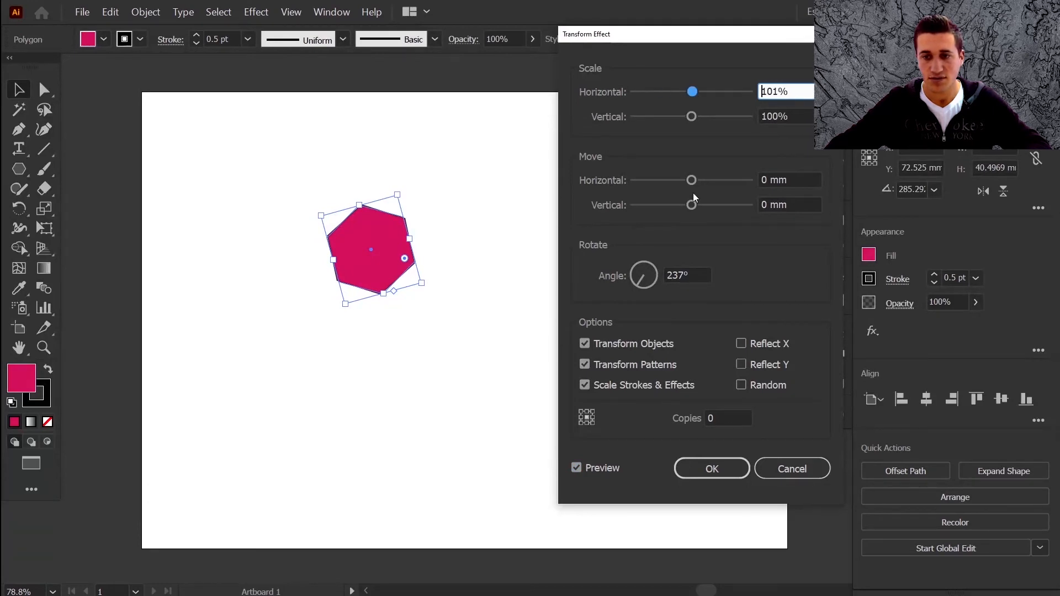
drag(692, 180, 671, 205)
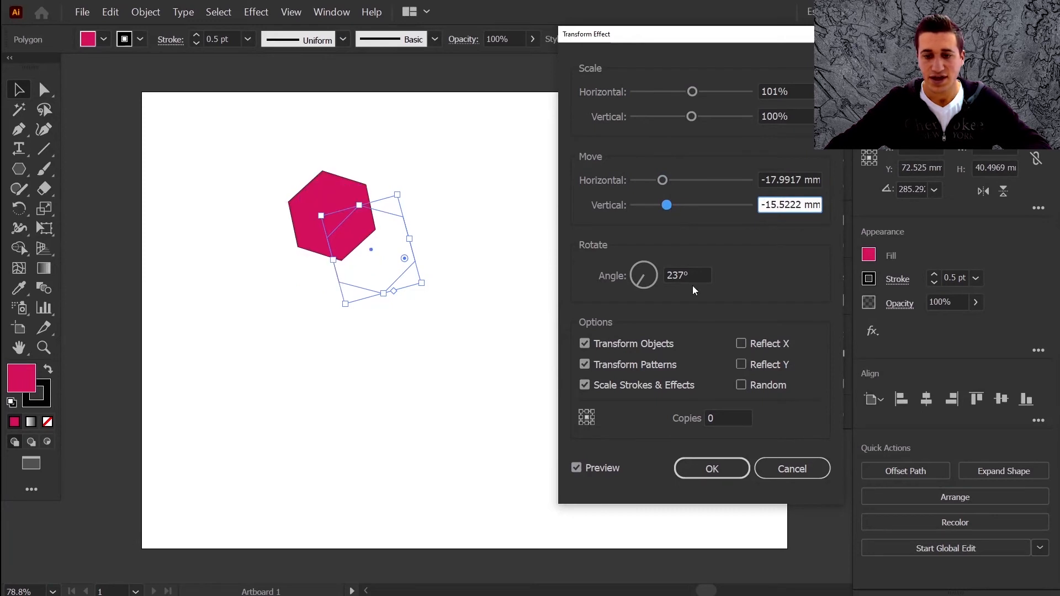
Preview six copies in the Transform effect, reduce the copies to 0, and cancel the effect.
click(713, 418)
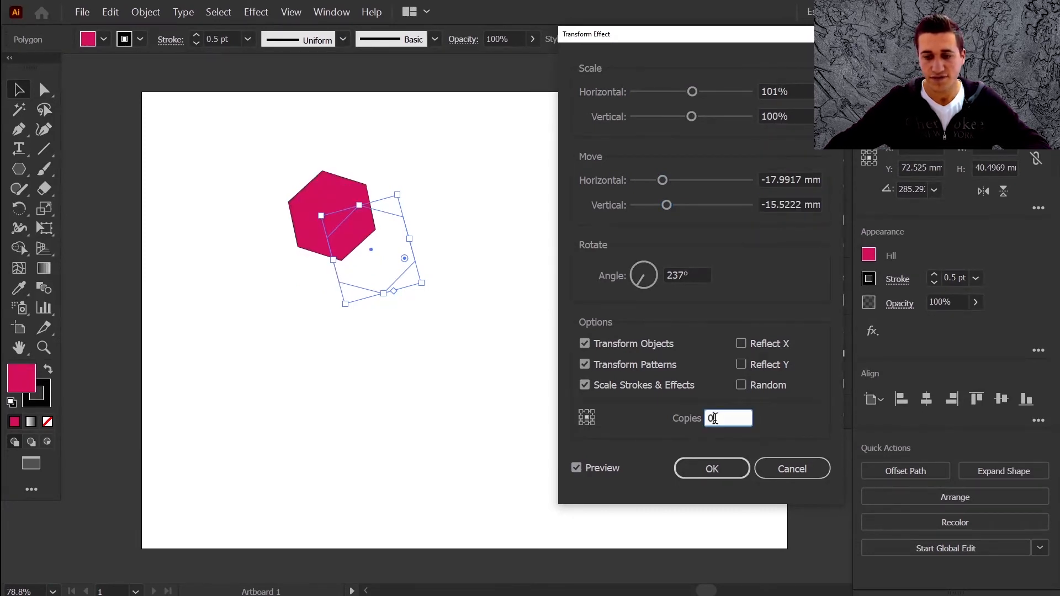
key(Up)
key(Up)
key(Up)
key(Up)
key(Up)
key(Up)
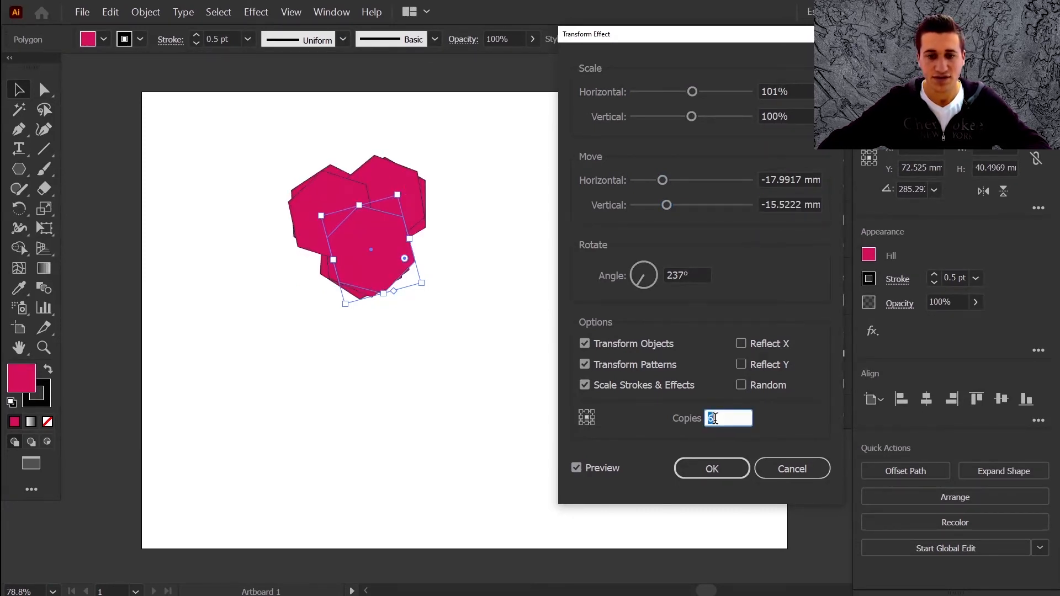
key(Down)
key(Down)
key(Down)
key(Down)
key(Down)
key(Down)
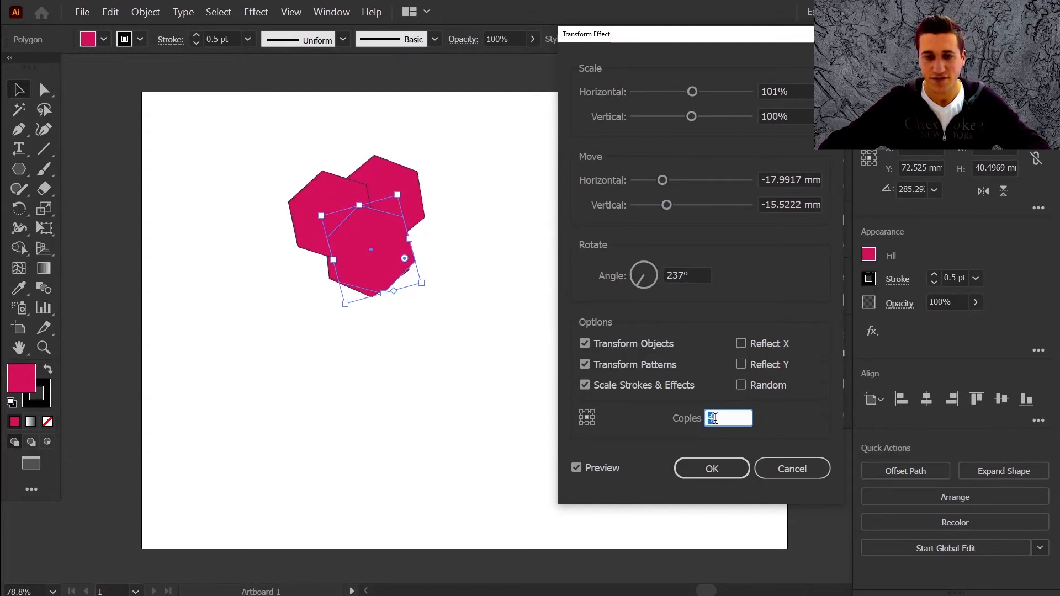
click(793, 469)
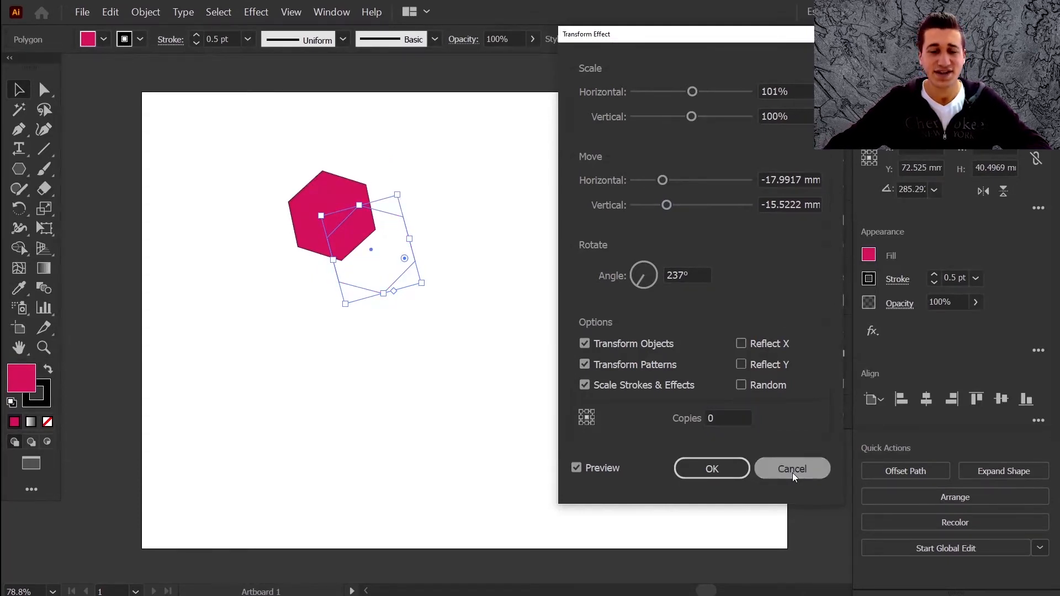
Draw a small circle about 6 mm in diameter below the hexagon with the Ellipse tool.
click(20, 169)
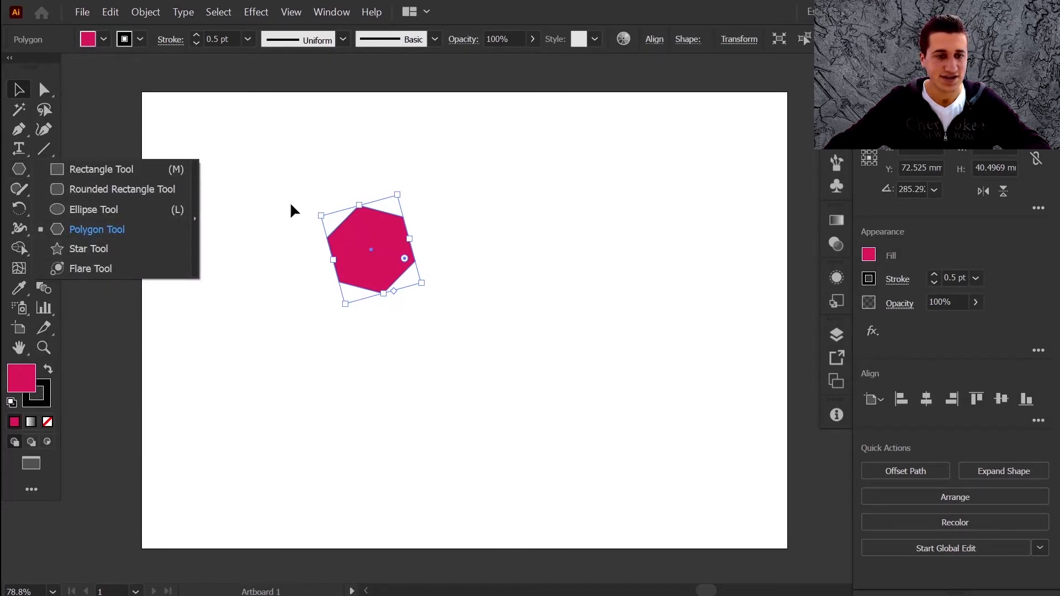
click(128, 208)
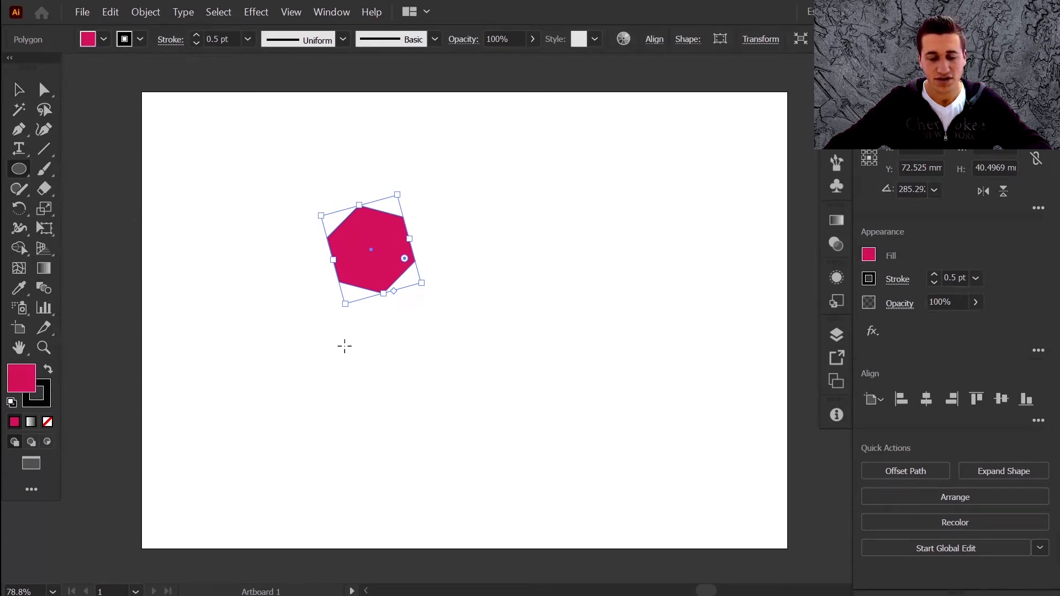
drag(343, 344, 360, 362)
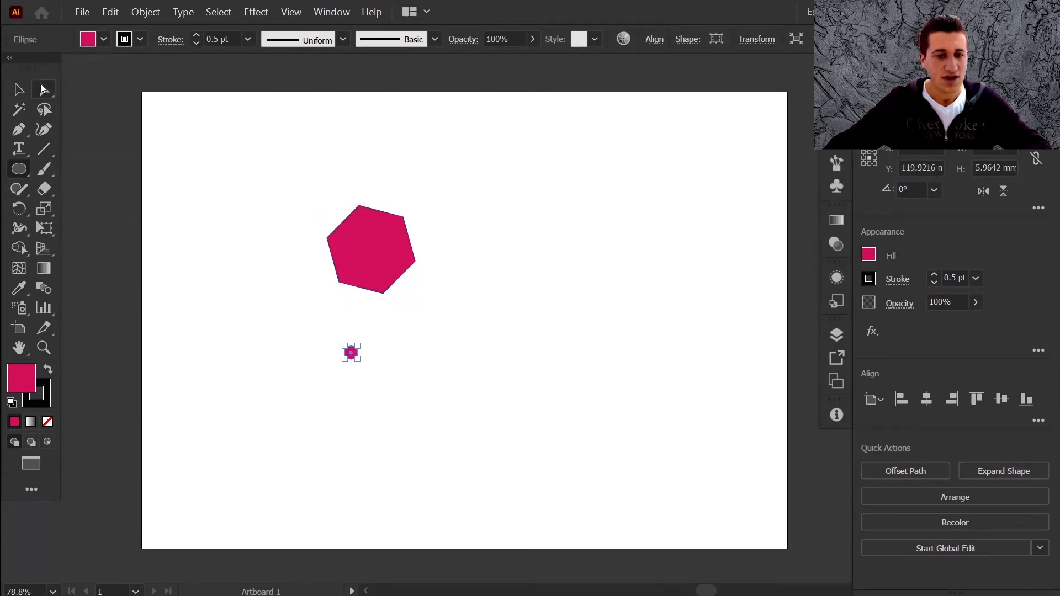
Align the hexagon and the small circle on their horizontal centres and group them.
click(19, 89)
drag(263, 149, 433, 464)
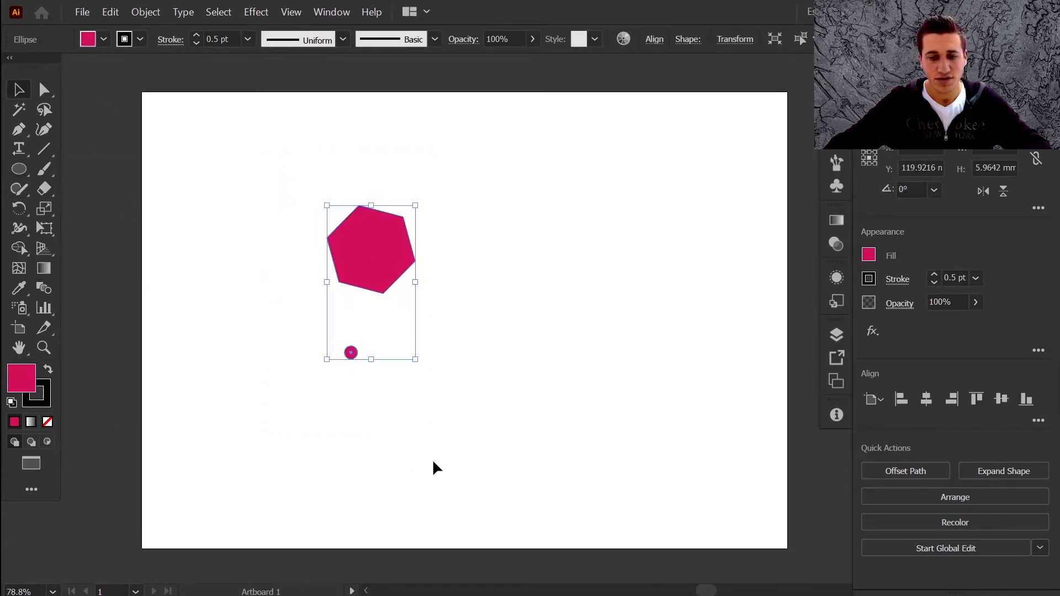
click(927, 399)
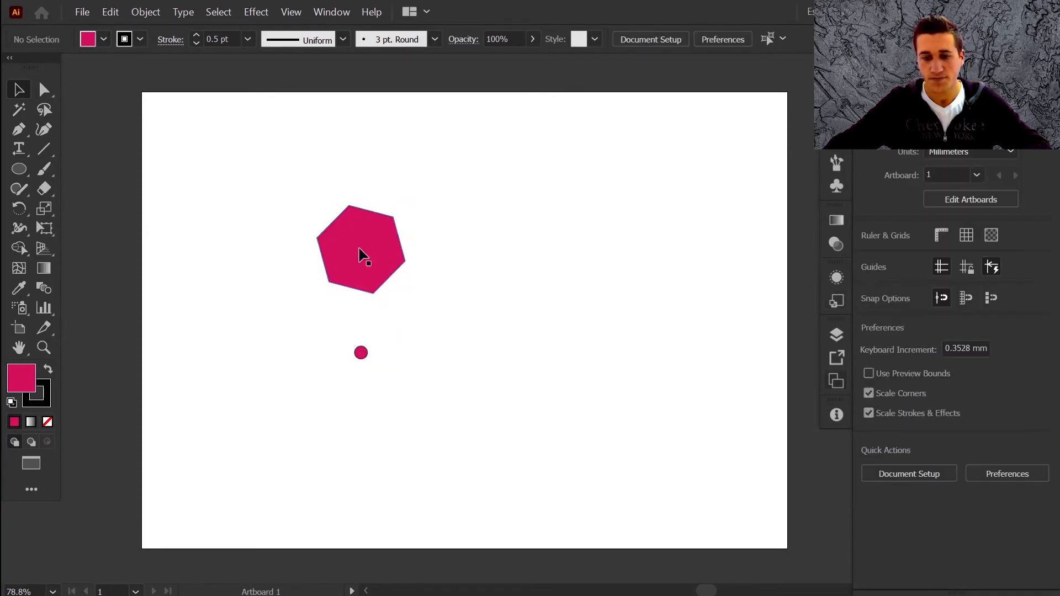
drag(268, 201, 442, 447)
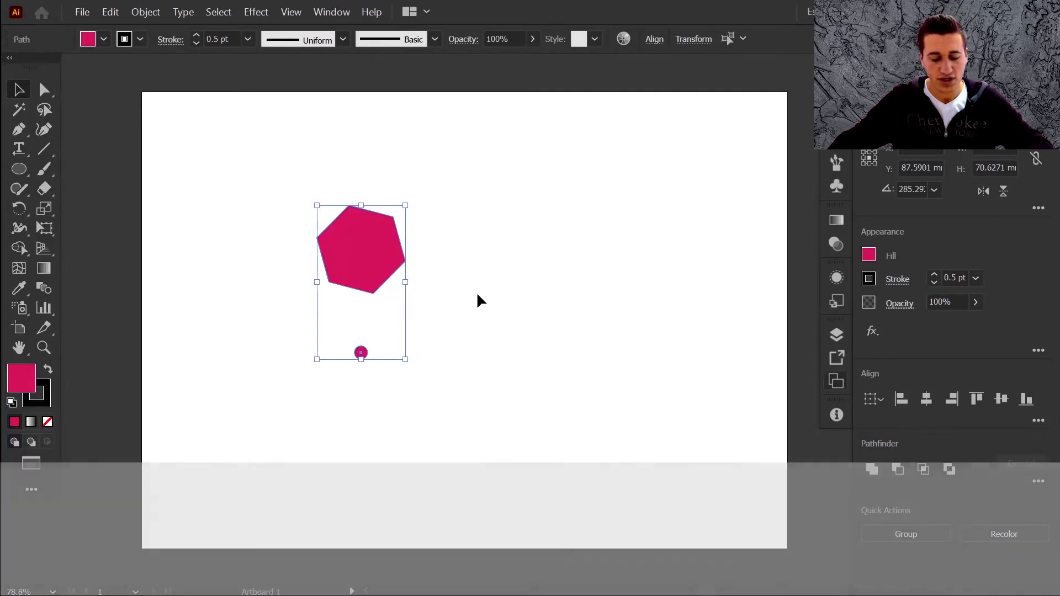
key(ctrl+g)
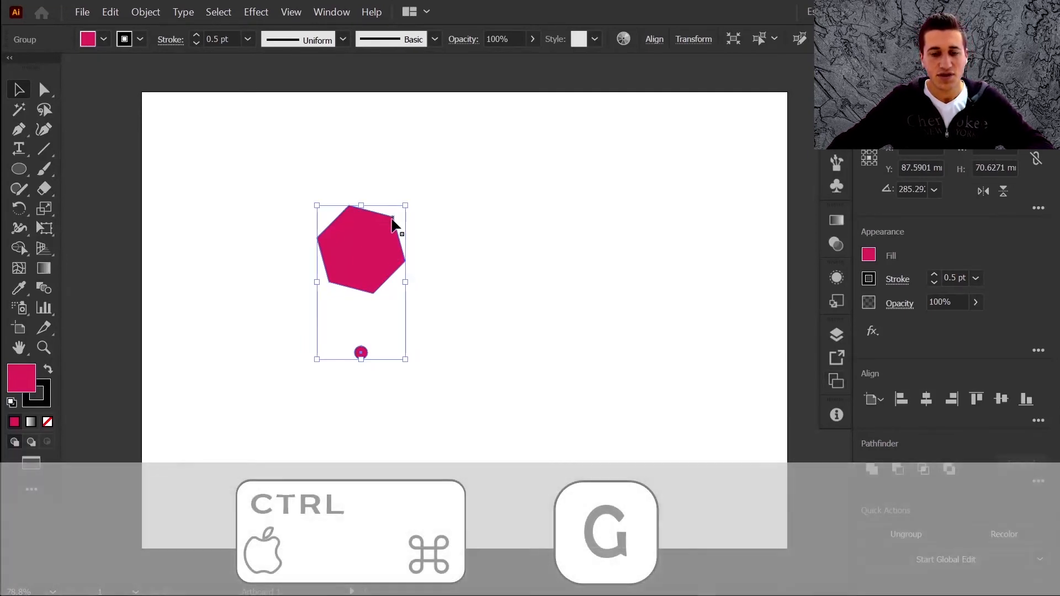
Start a Transform effect on the grouped hexagon and circle and set the rotation angle to 324°.
click(257, 11)
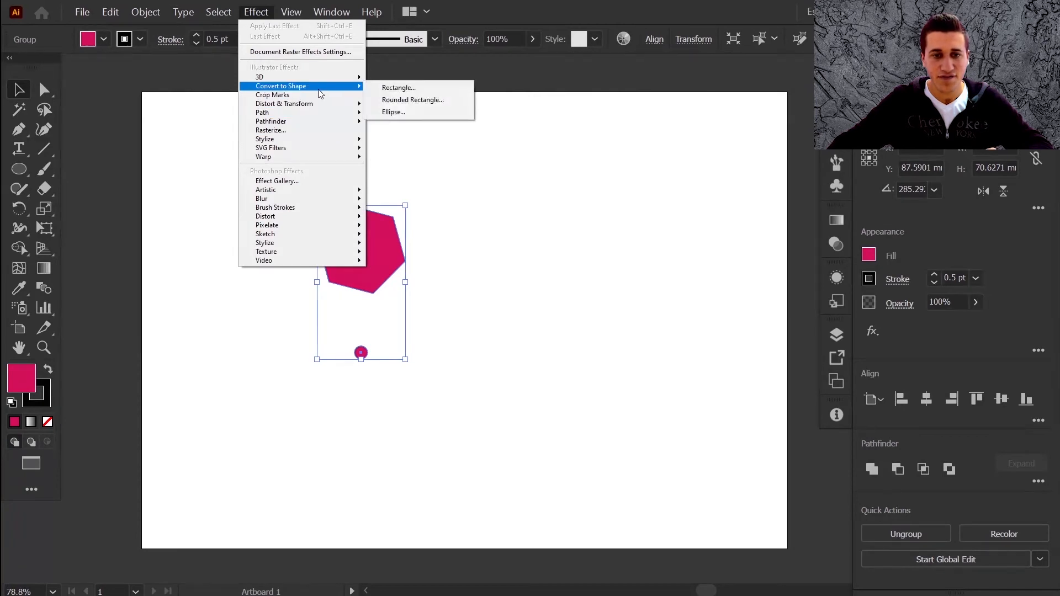
mouse_move(353, 104)
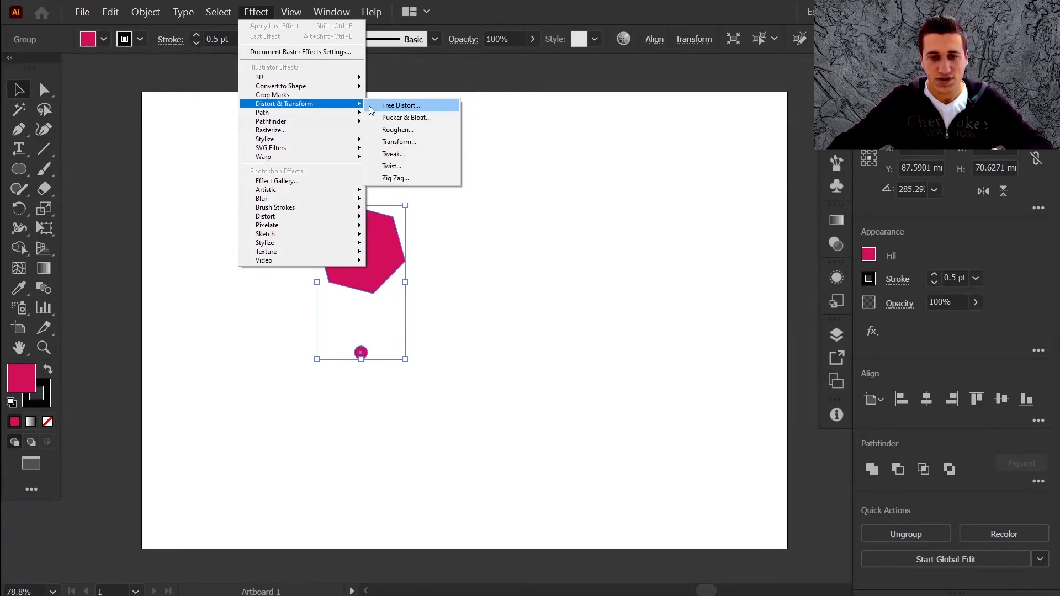
click(442, 143)
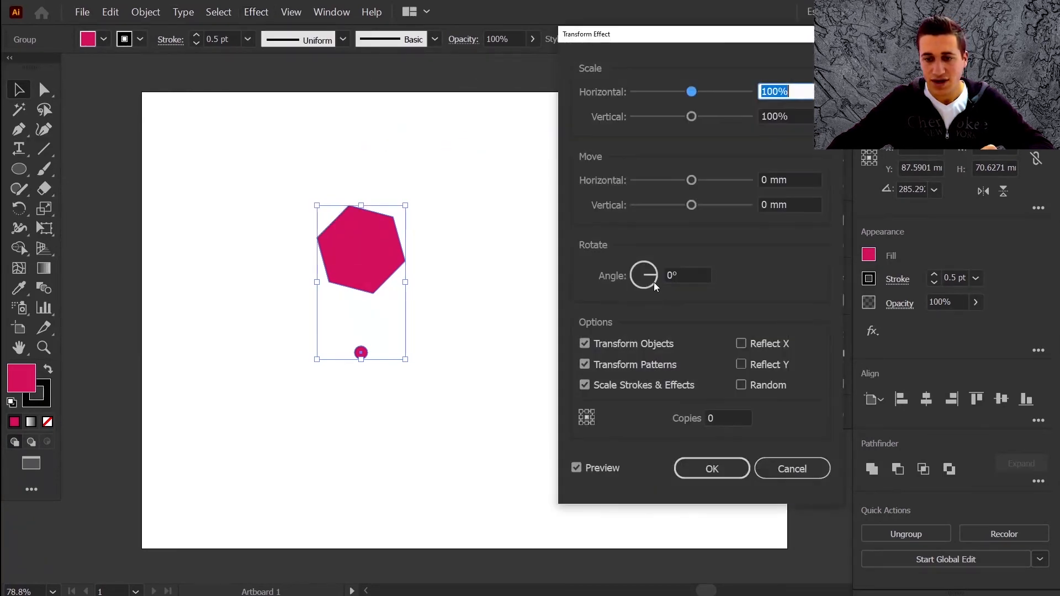
click(654, 283)
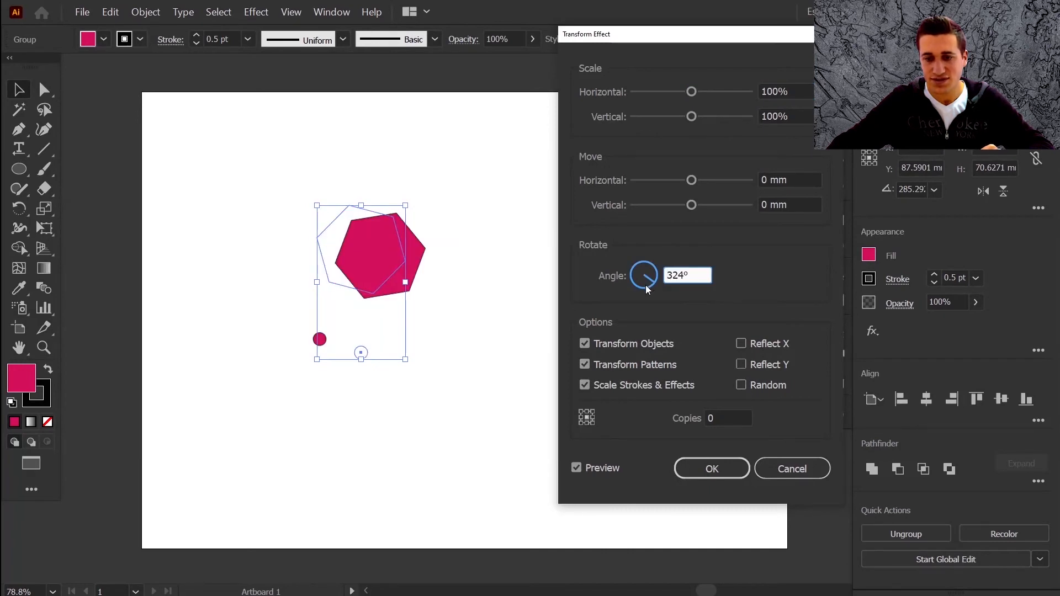
Preview different numbers of copies in the Transform effect, ending with 3 copies.
click(722, 419)
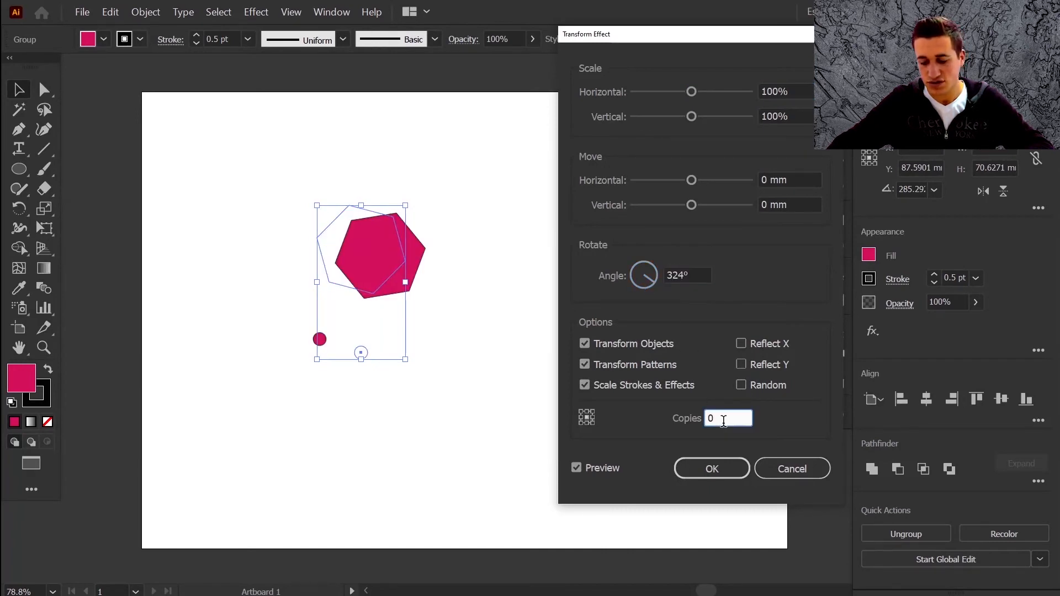
key(Up)
key(Up)
key(Up)
key(Up)
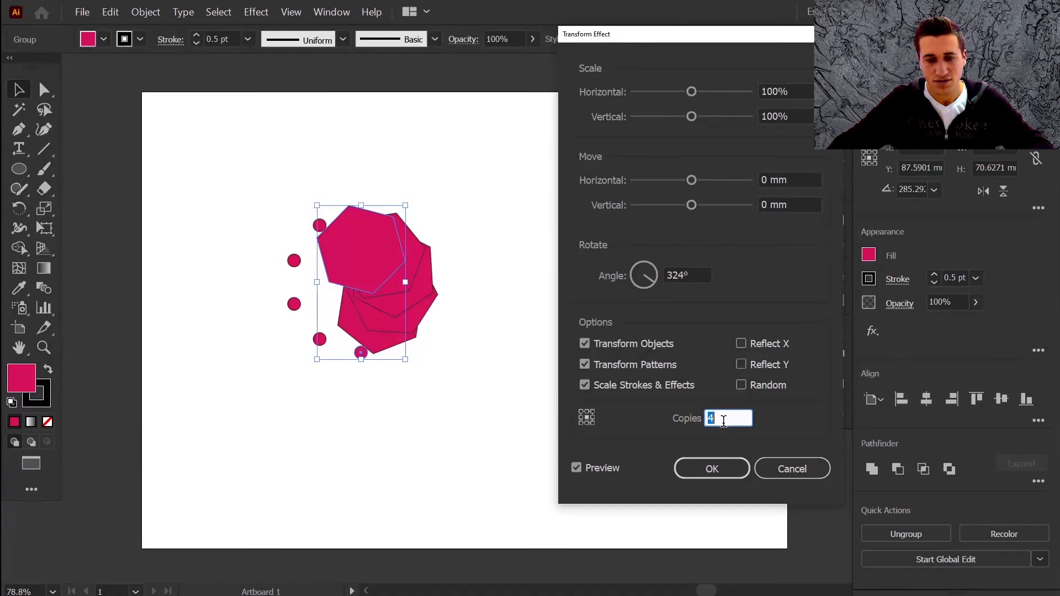
key(Up)
key(Up)
key(Up)
key(Down)
key(Down)
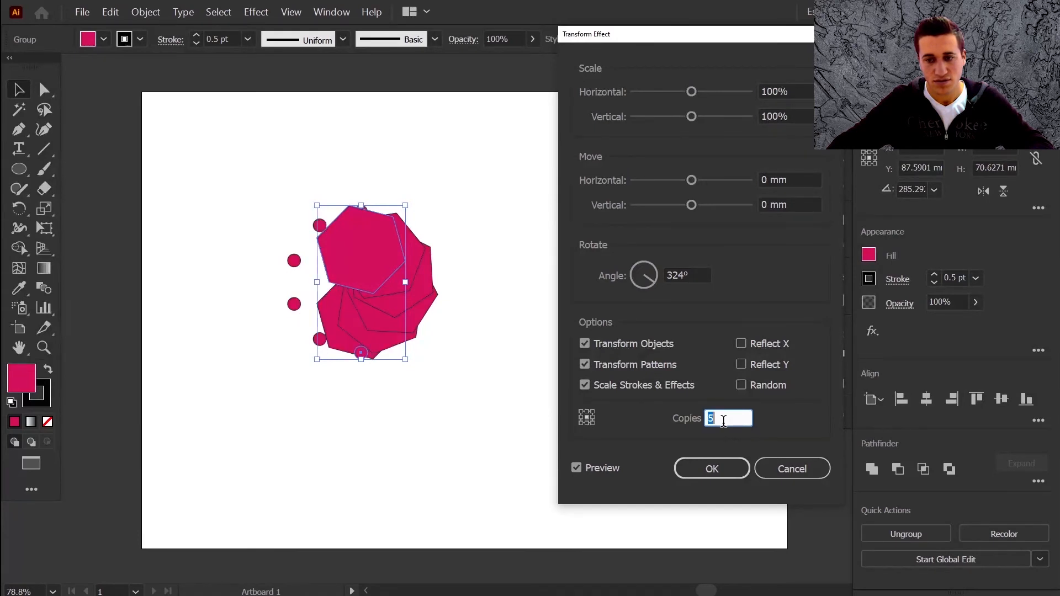
key(Down)
key(Down)
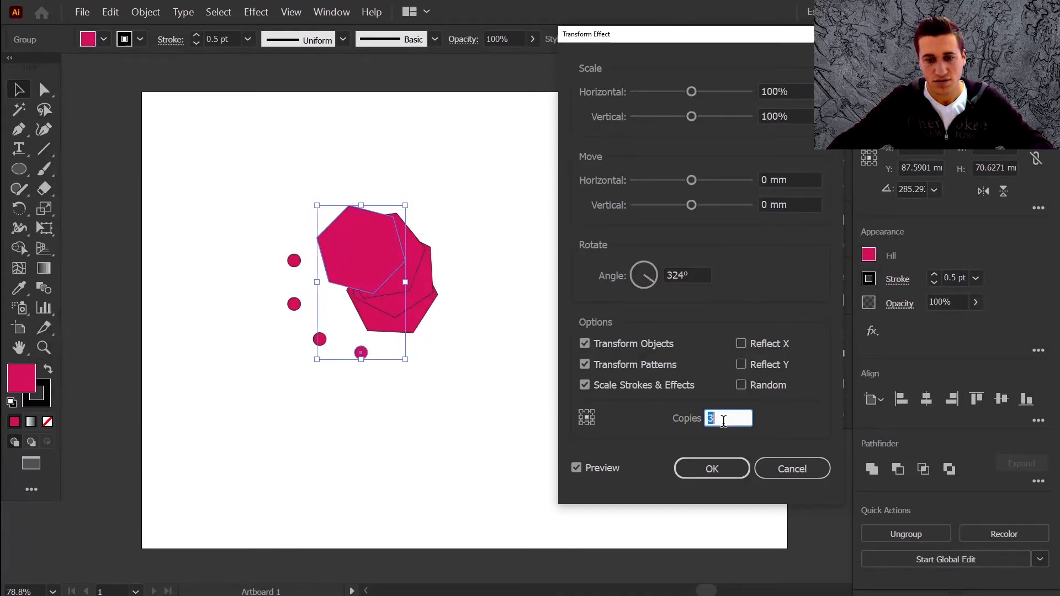
Offset the copies by 10.5833 mm horizontally and 5.9972 mm vertically in the Transform effect.
click(713, 180)
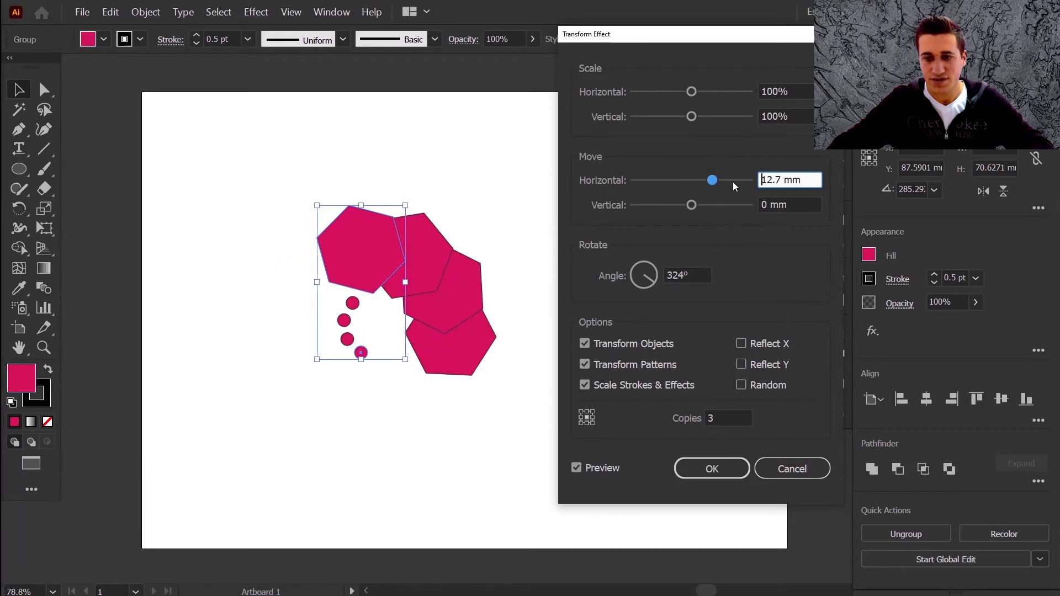
click(724, 180)
click(710, 183)
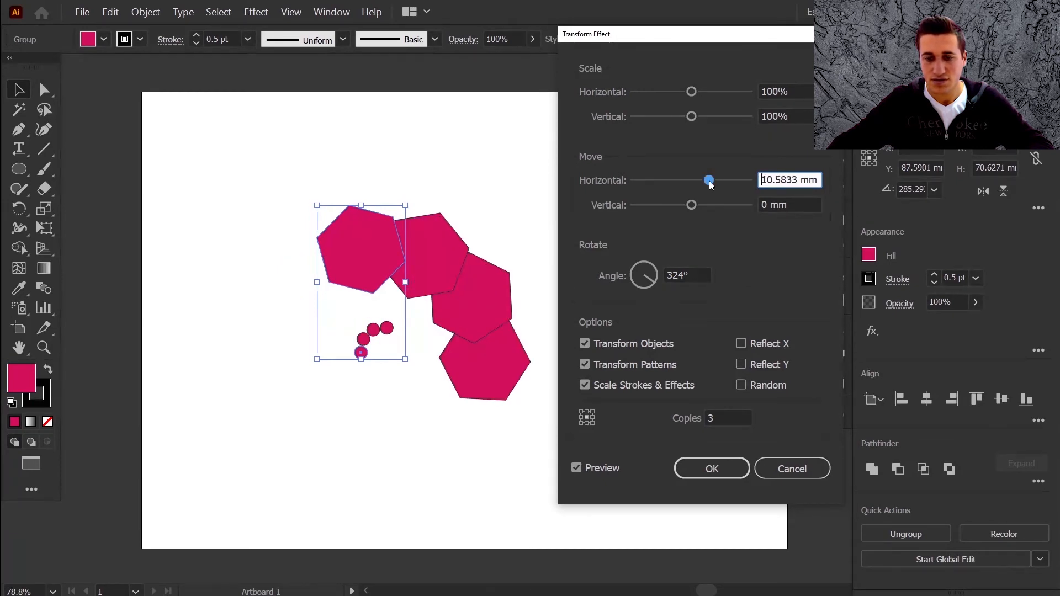
click(702, 208)
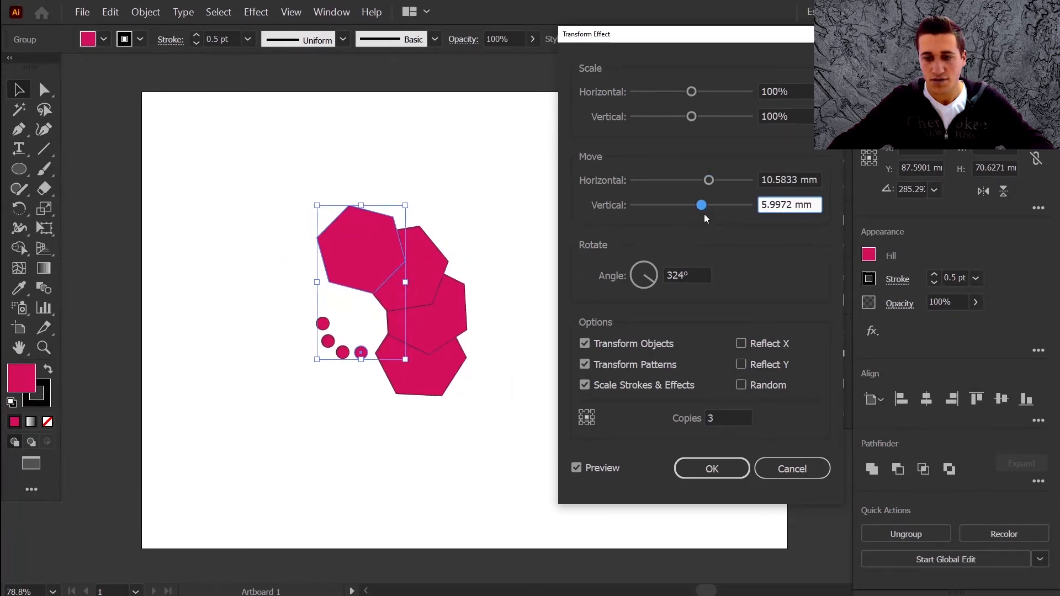
Set the copies to 9 to close the ring and apply the Transform effect.
click(723, 416)
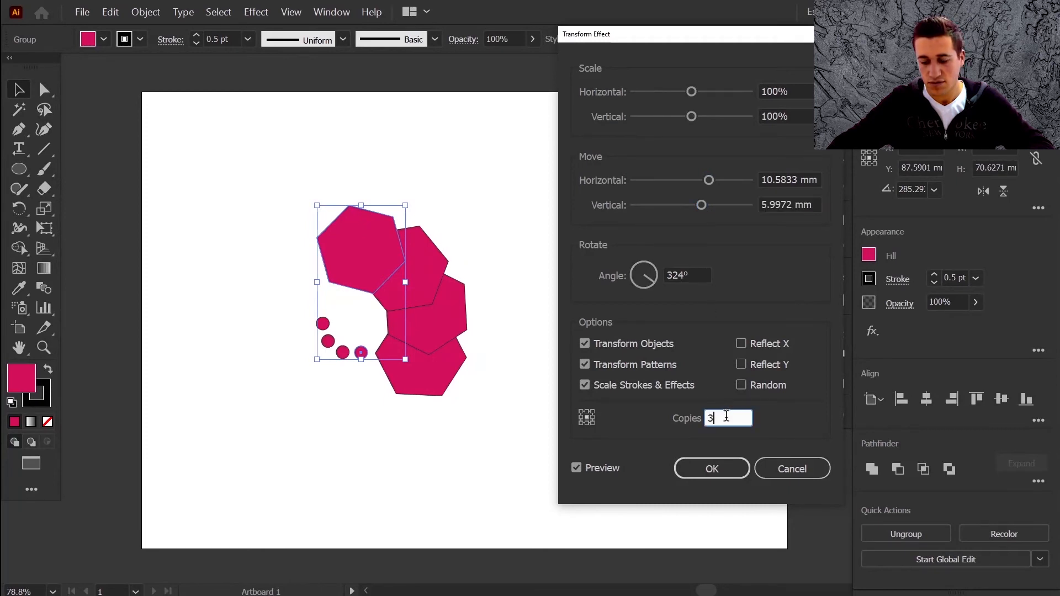
key(Up)
key(Up)
key(Up)
key(Up)
key(Up)
key(Up)
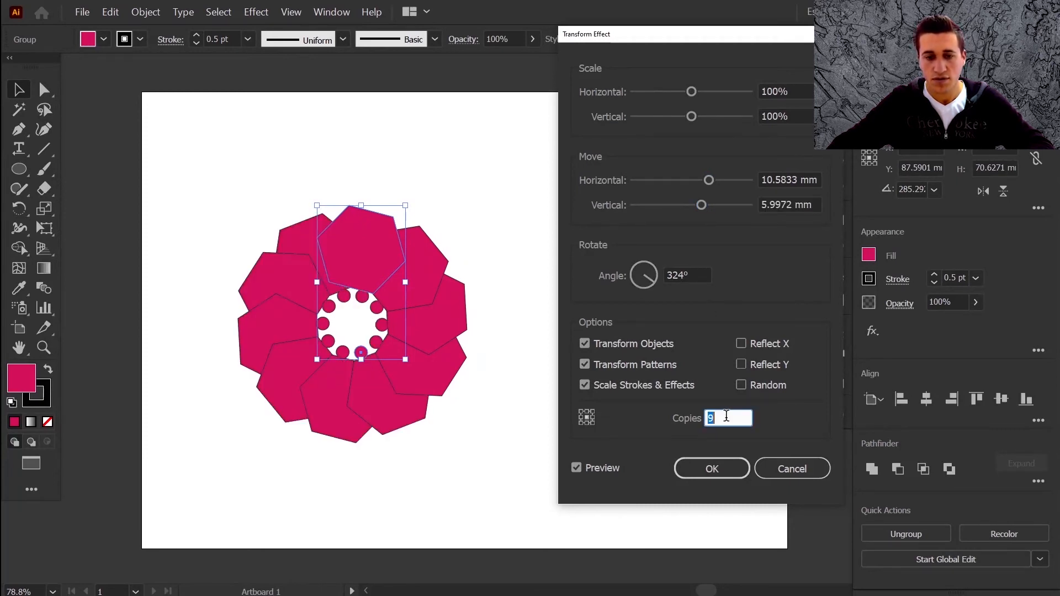
click(716, 469)
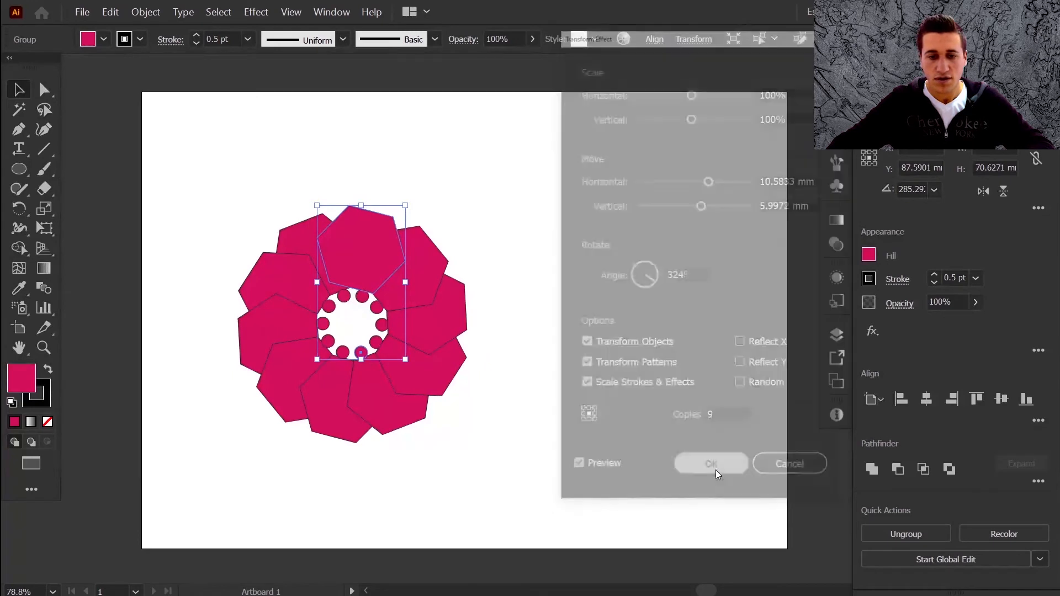
Move the ring pattern toward the artboard's upper middle and shift only its source hexagon inward with the Direct Selection tool.
drag(367, 248, 496, 199)
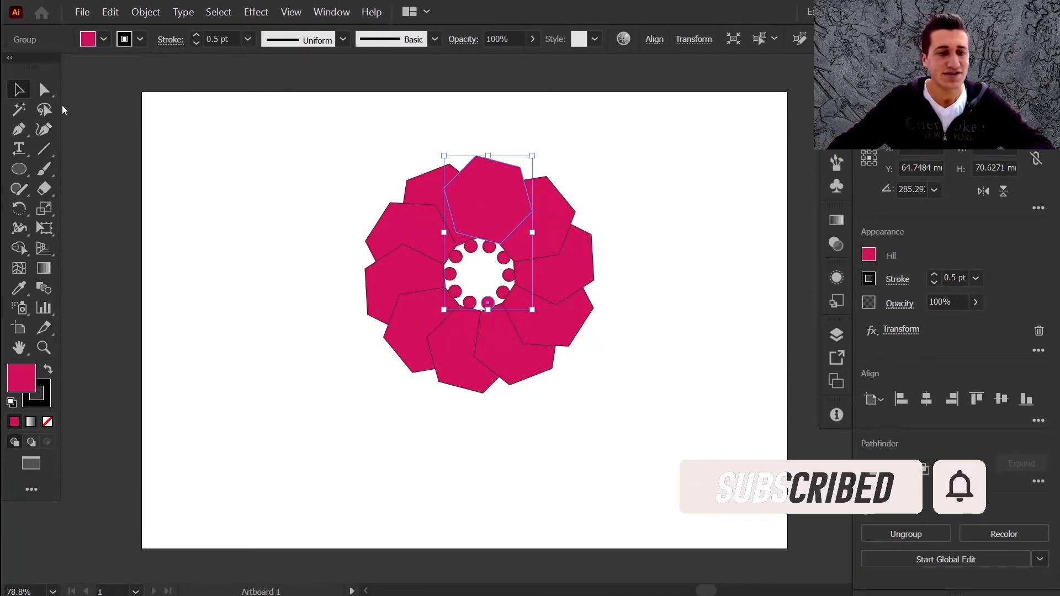
click(43, 90)
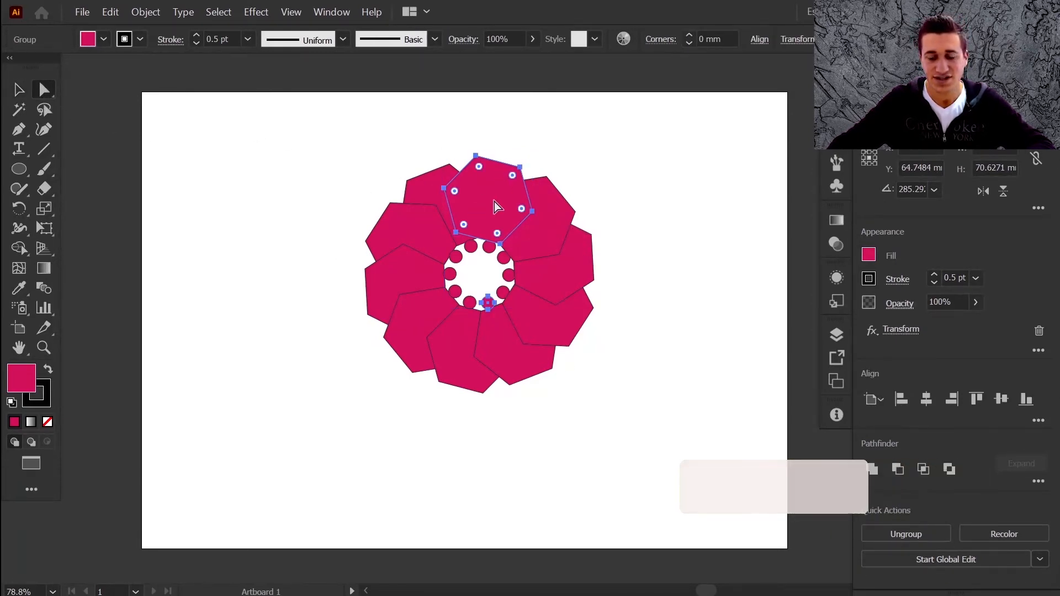
key(ctrl+z)
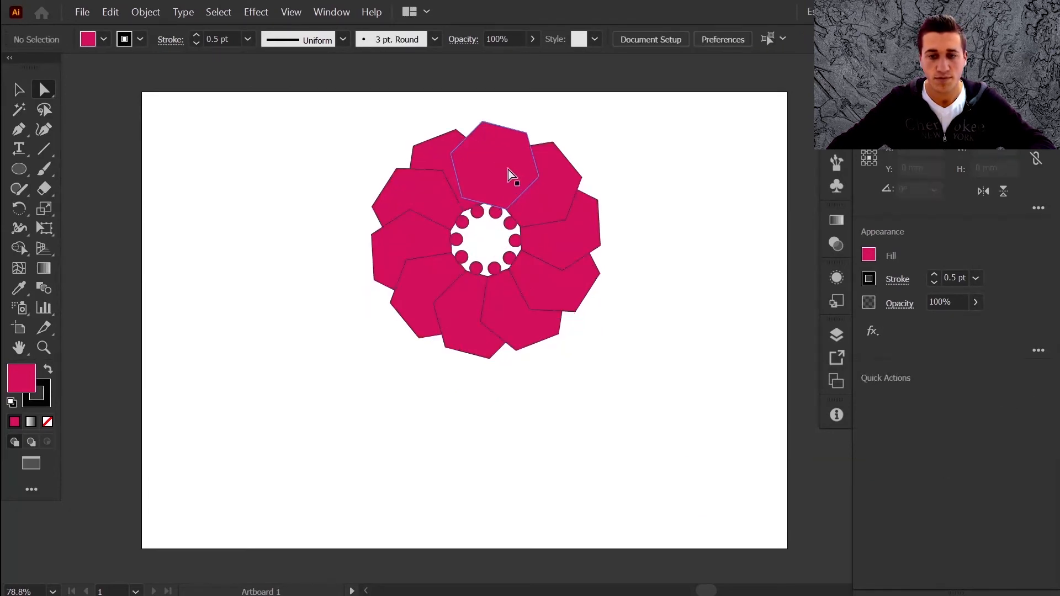
click(508, 170)
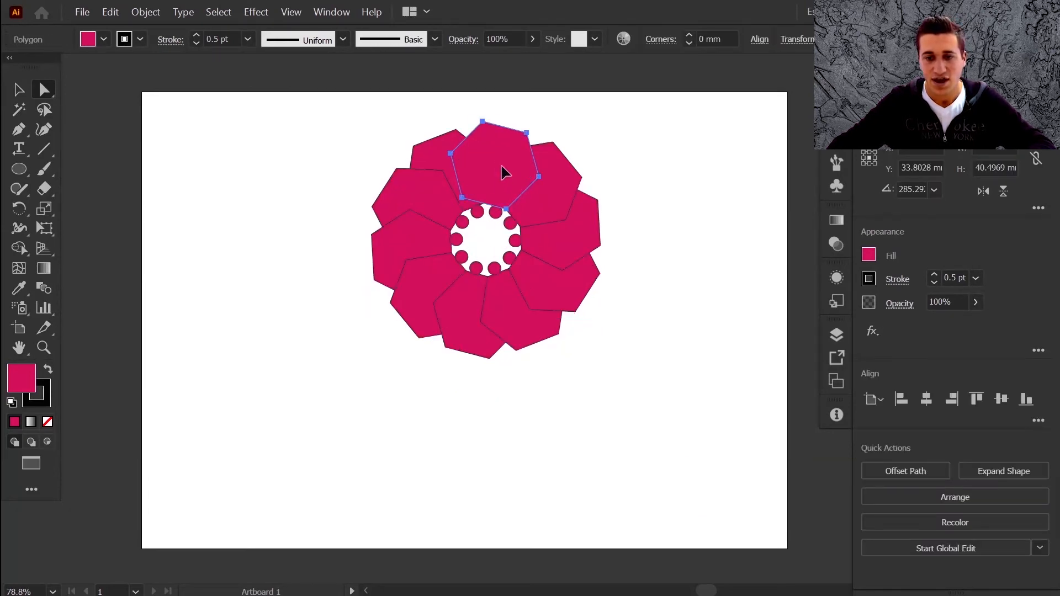
drag(502, 174, 482, 207)
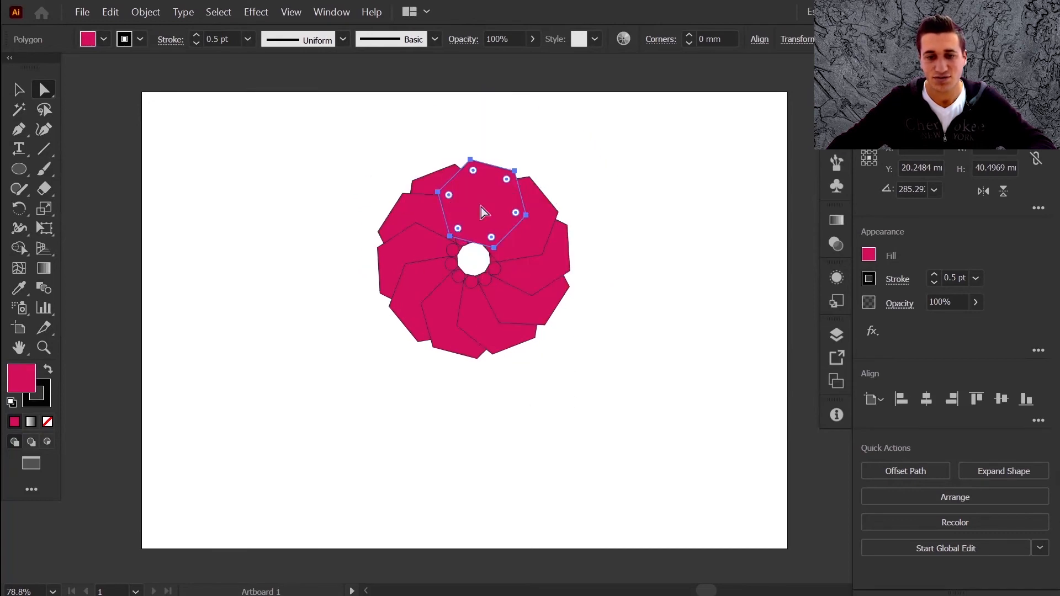
Widen the ring by moving the source hexagon and small circle apart, and round the hexagon's corners to about 15.48 mm.
shift+click(496, 267)
drag(491, 219, 487, 145)
click(426, 283)
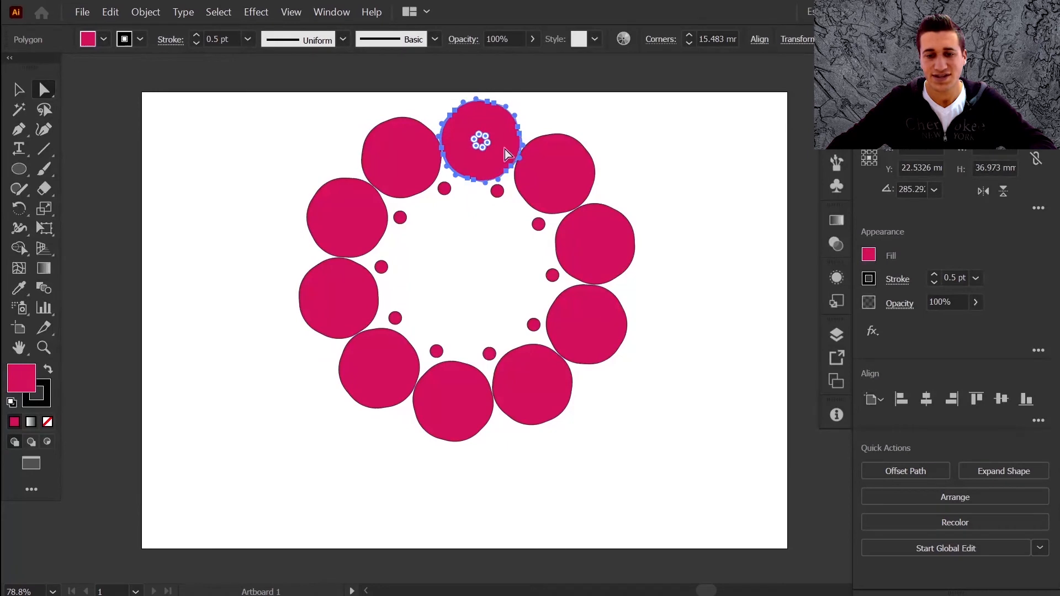
Fill the rounded source hexagon with light blue and deselect it.
key(v)
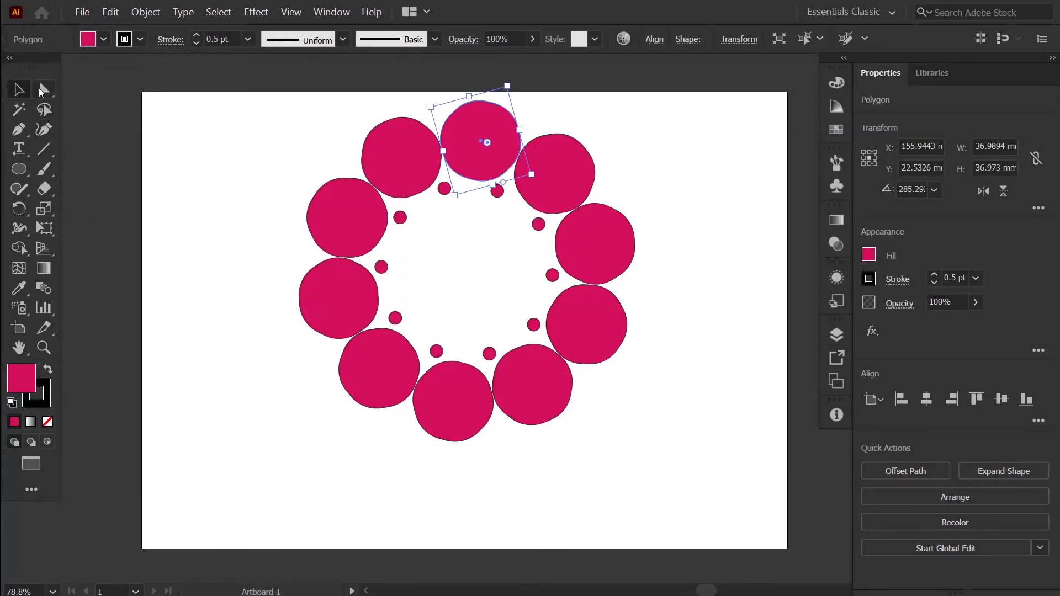
click(103, 39)
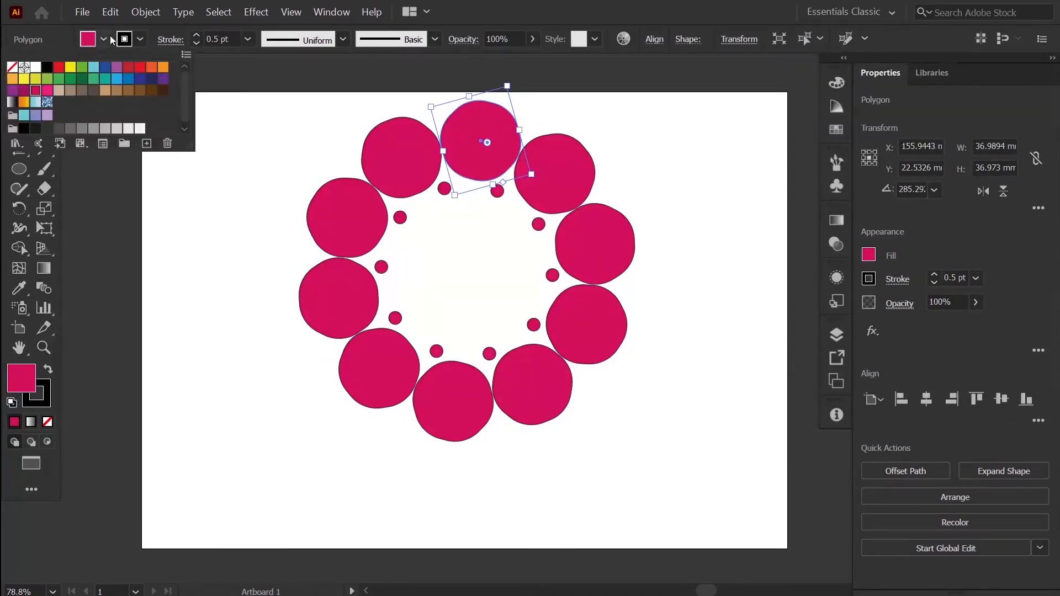
click(93, 67)
click(227, 301)
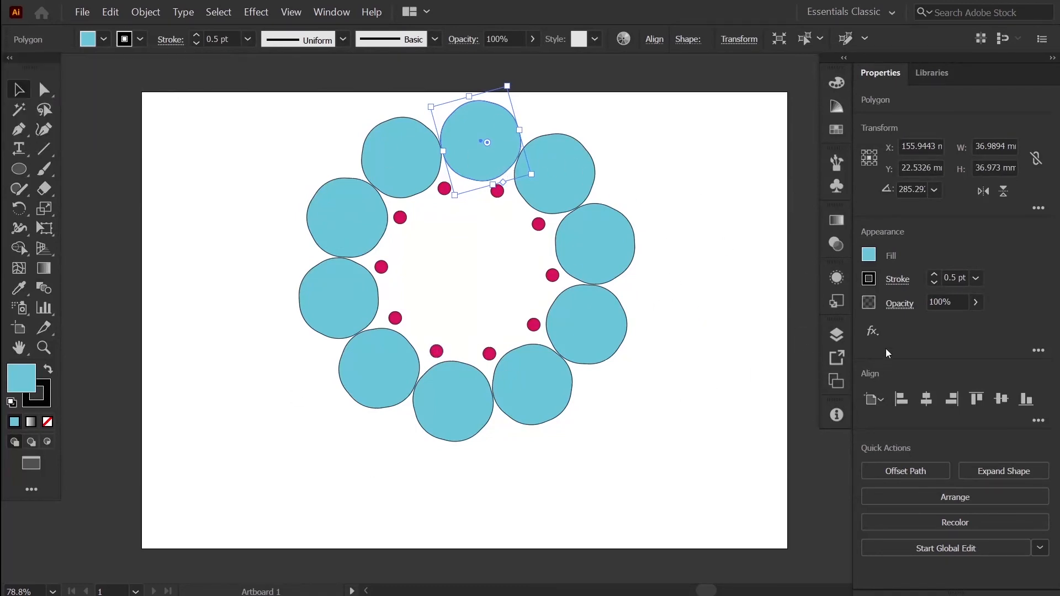
click(651, 195)
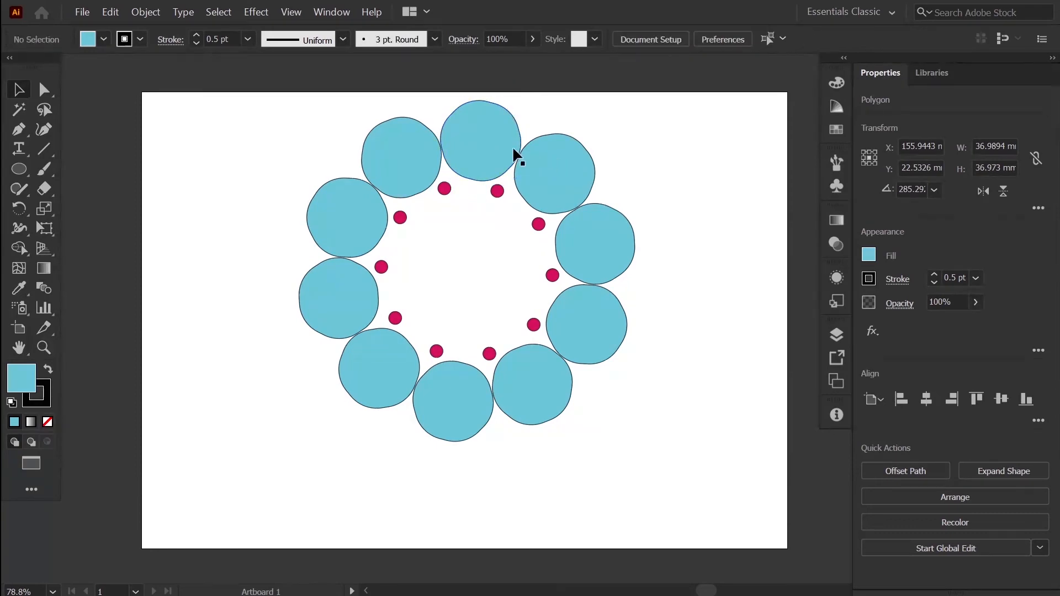
Select the whole group, reopen its applied Transform effect settings to review them, and cancel without changes.
click(483, 142)
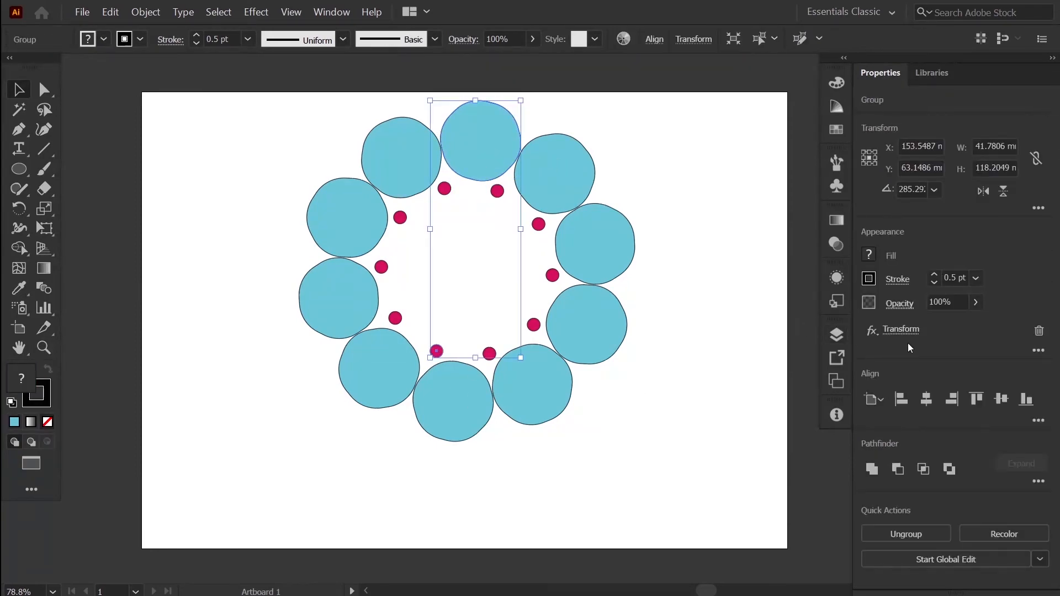
click(341, 13)
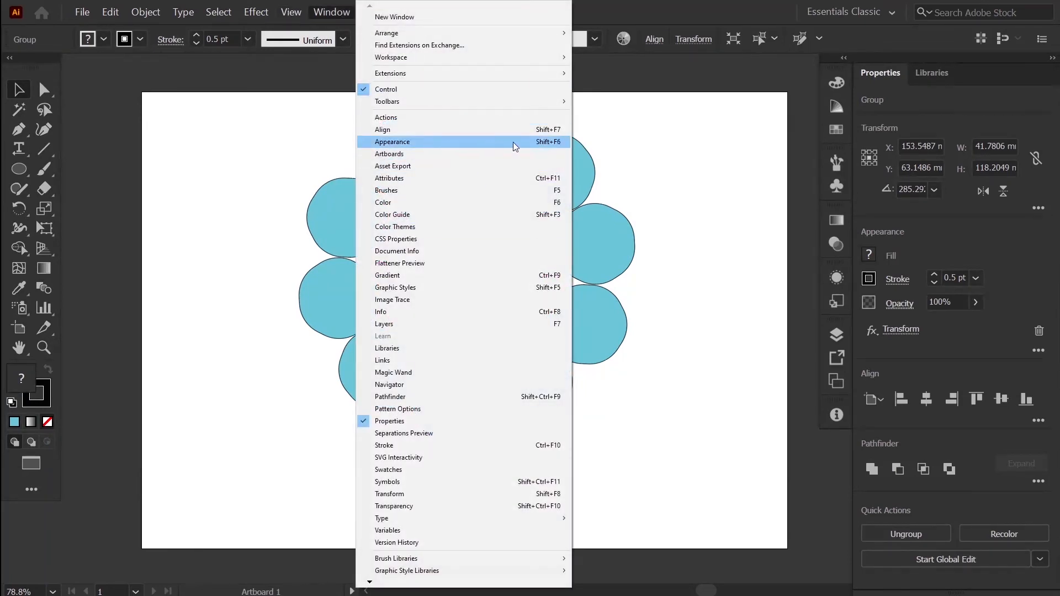
click(909, 336)
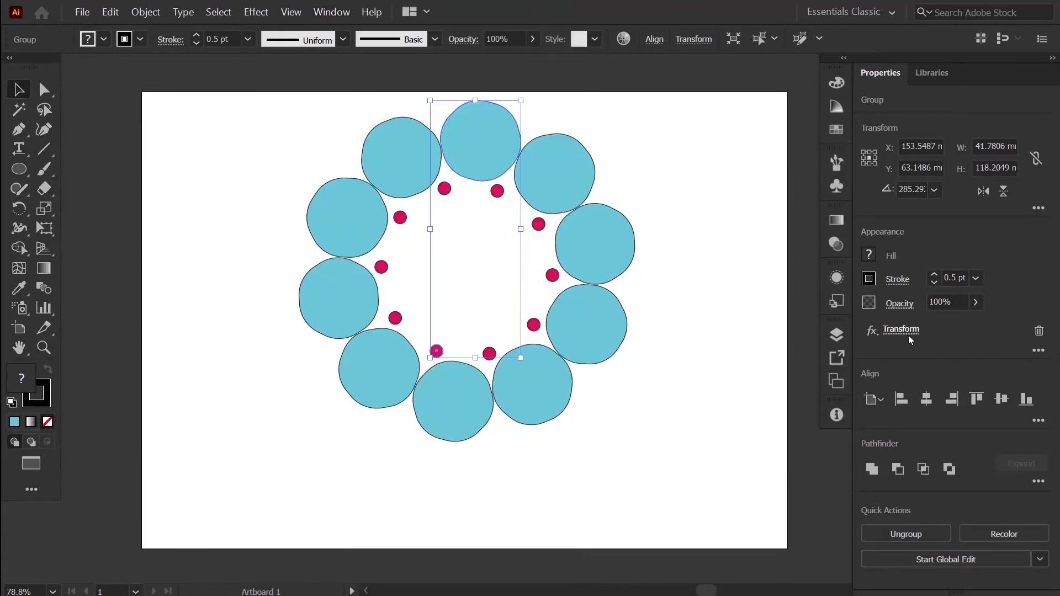
click(909, 336)
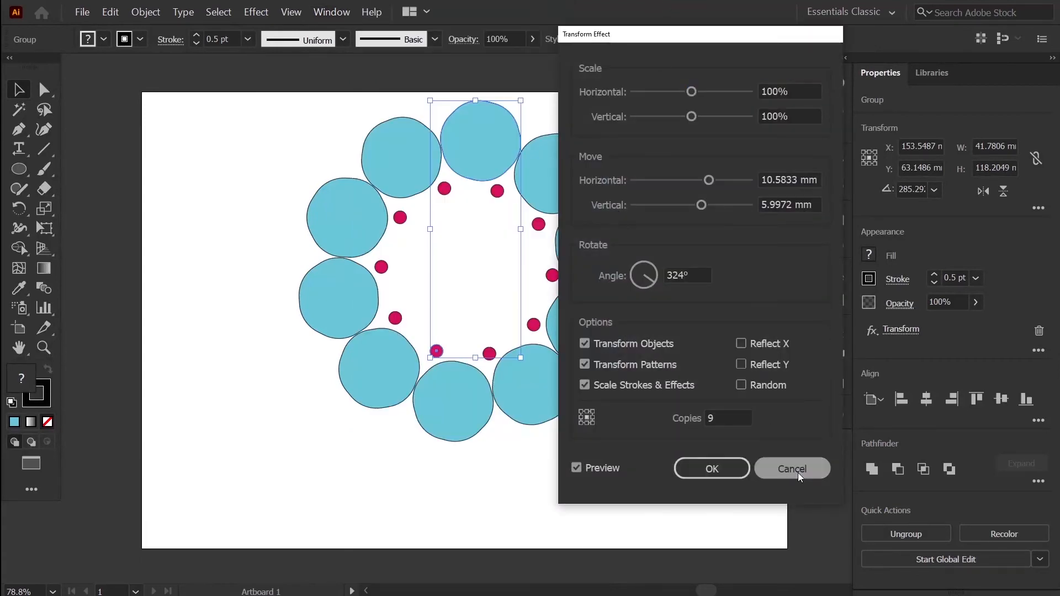
click(797, 473)
Move the ring pattern toward the artboard's centre, check its real paths in Outline view, and return to the normal preview.
drag(473, 132, 421, 184)
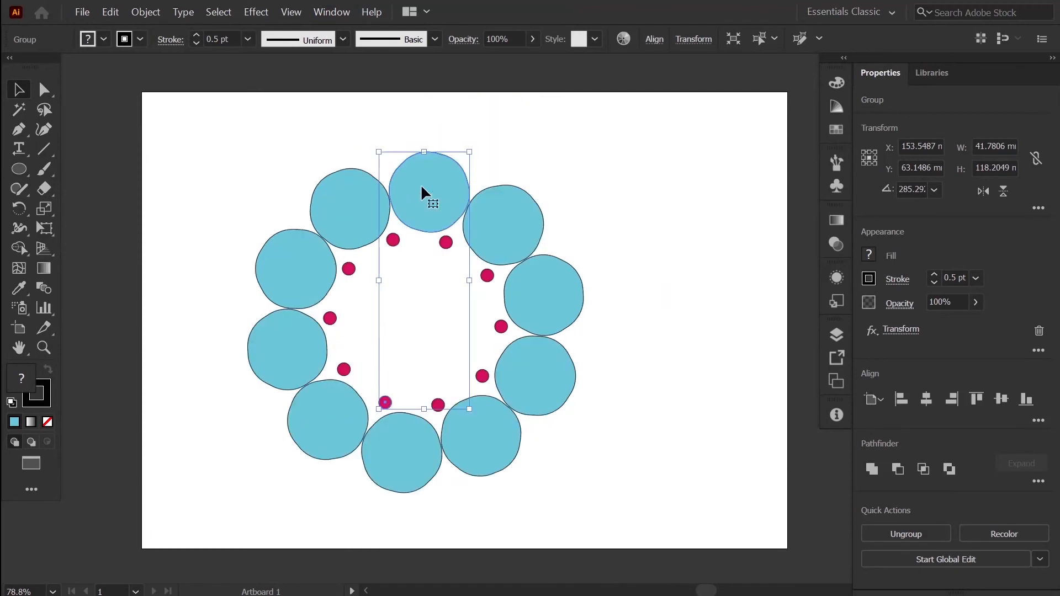
click(686, 213)
key(ctrl+y)
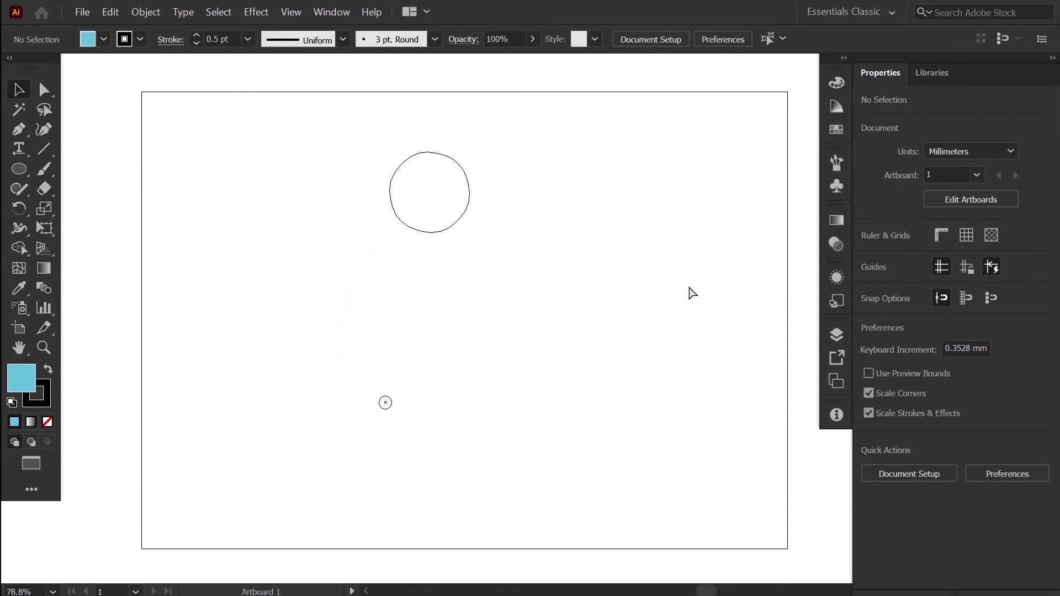
key(ctrl+a)
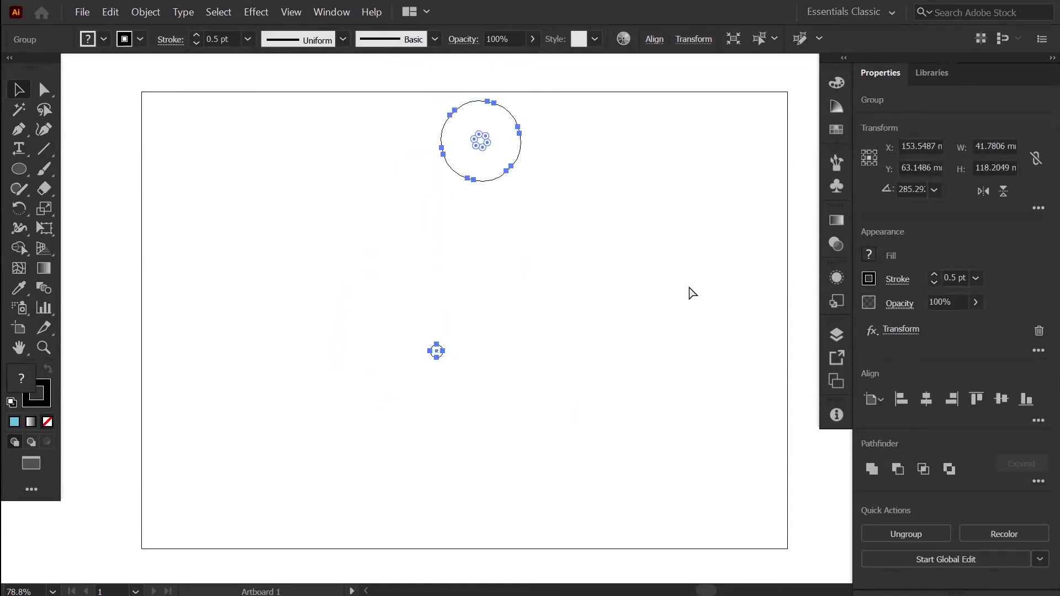
key(ctrl+y)
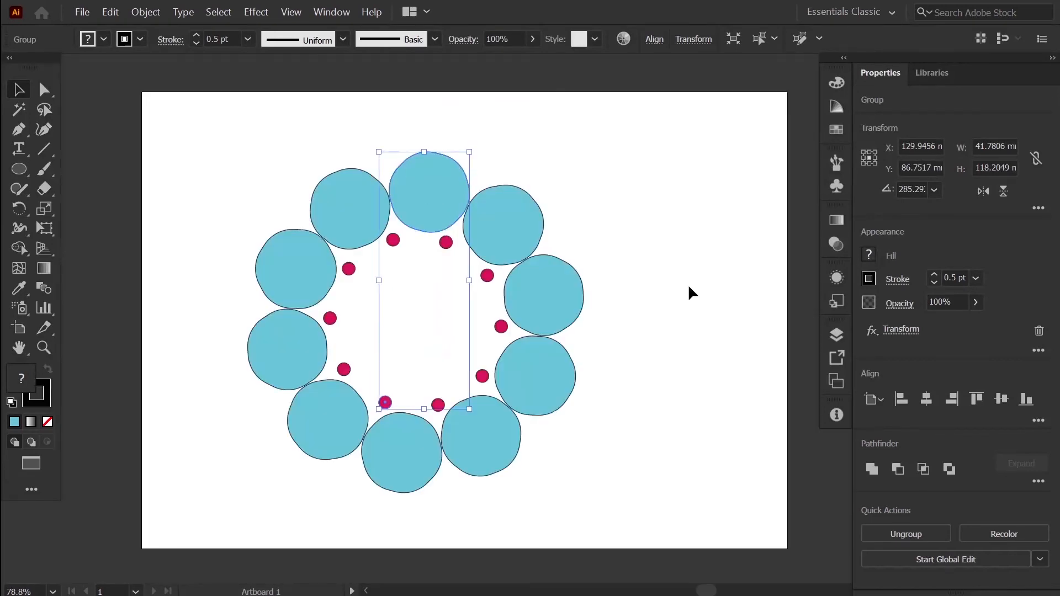
click(706, 235)
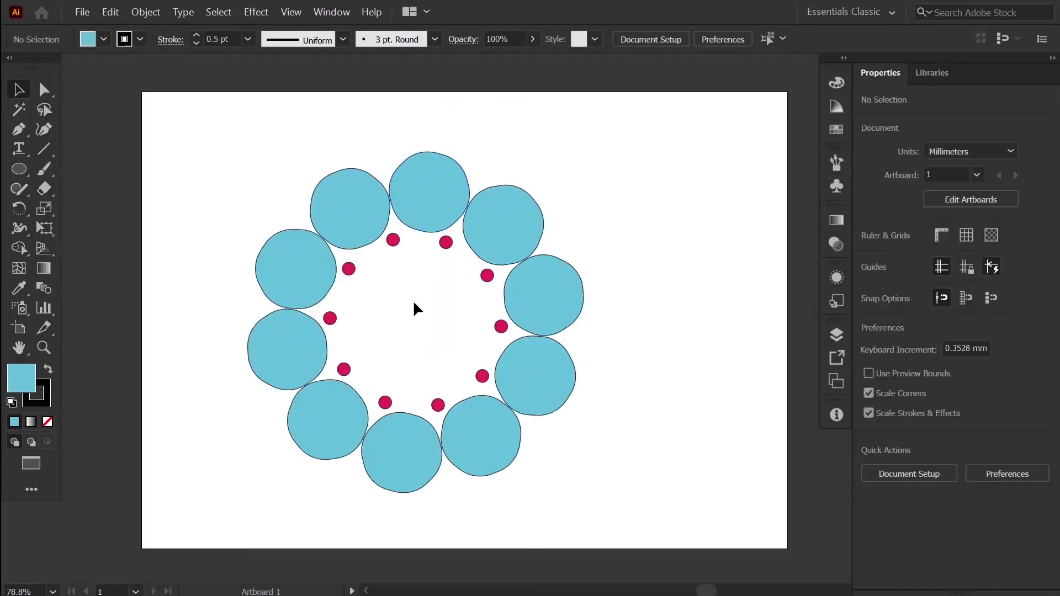
Select the ring group and expand its appearance to turn the effect's copies into real shapes.
click(145, 11)
click(399, 174)
double_click(399, 174)
click(145, 12)
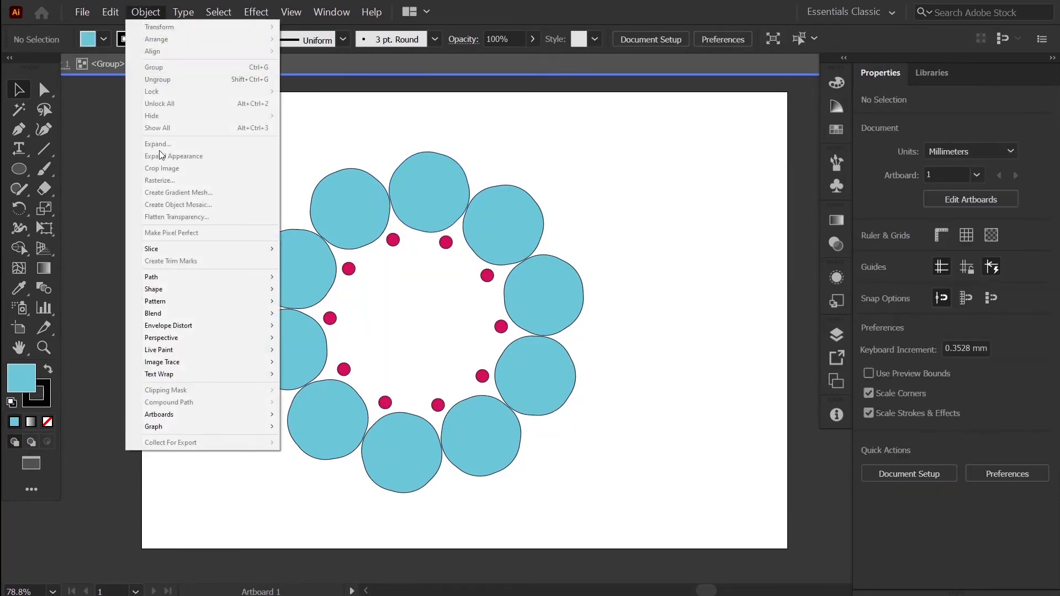
click(223, 156)
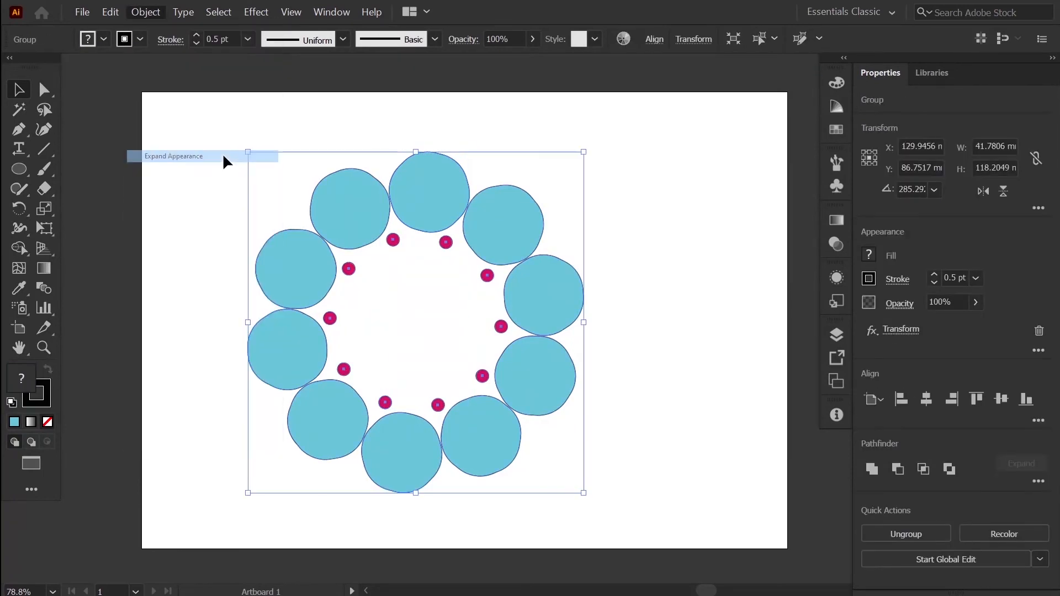
Move the expanded ring sideways to recentre it, ungroup it, and pull its rightmost circle away from the others.
click(734, 387)
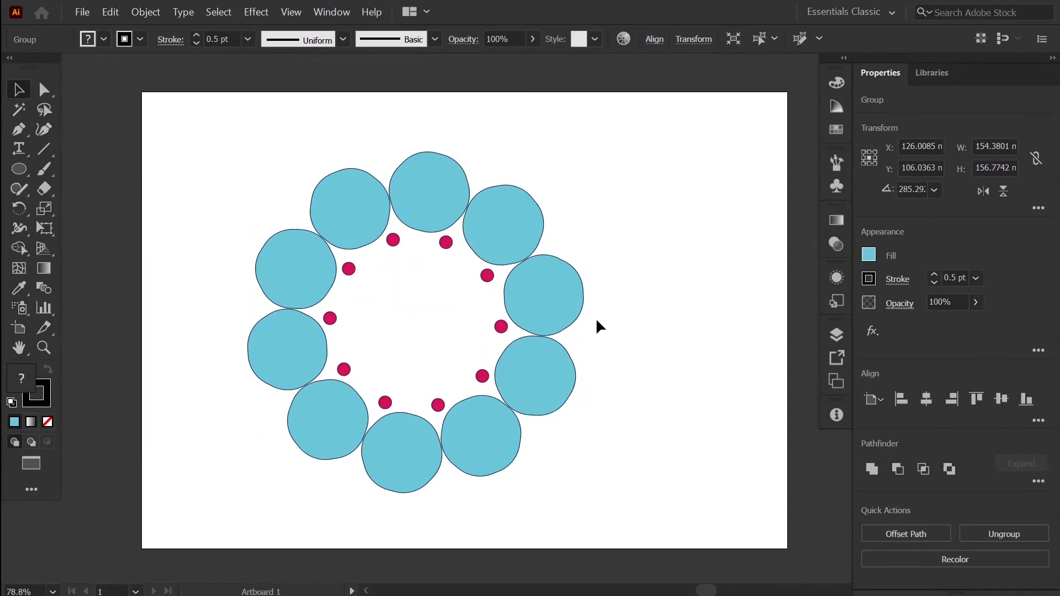
click(533, 283)
drag(533, 282, 575, 283)
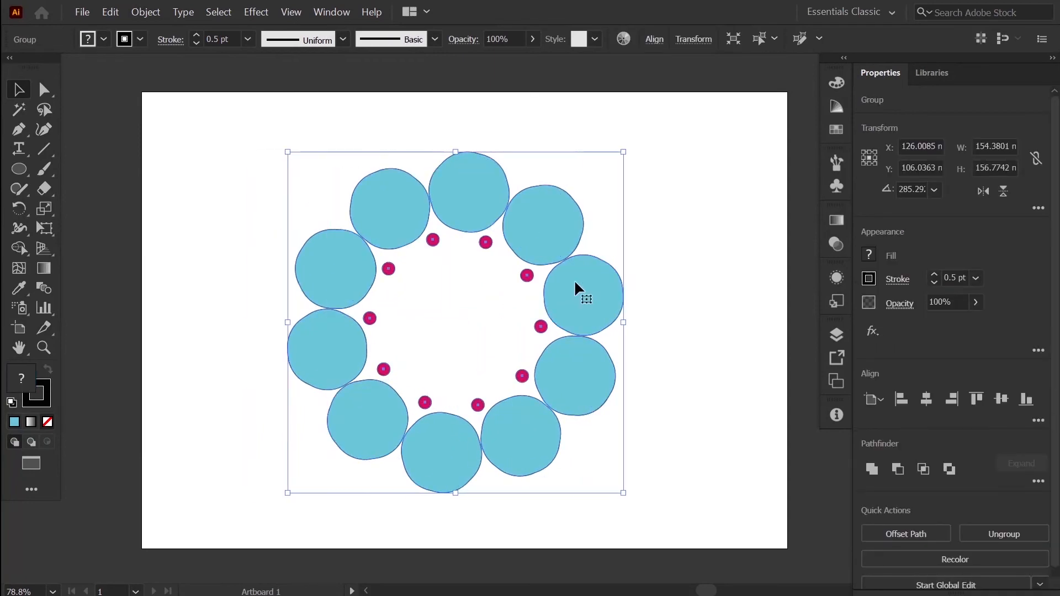
right_click(575, 283)
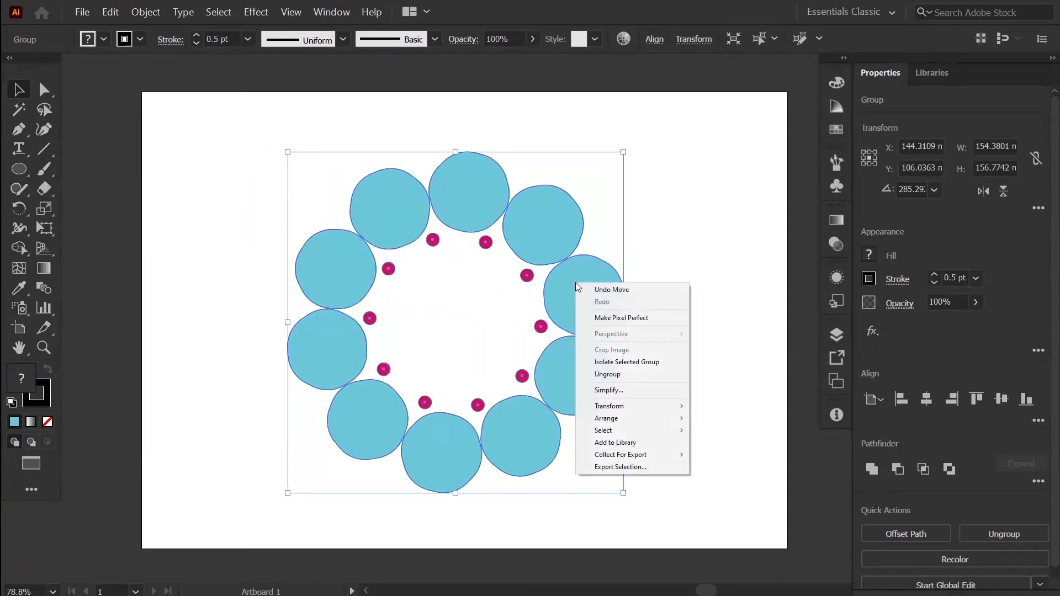
click(631, 376)
click(699, 293)
drag(597, 292, 668, 295)
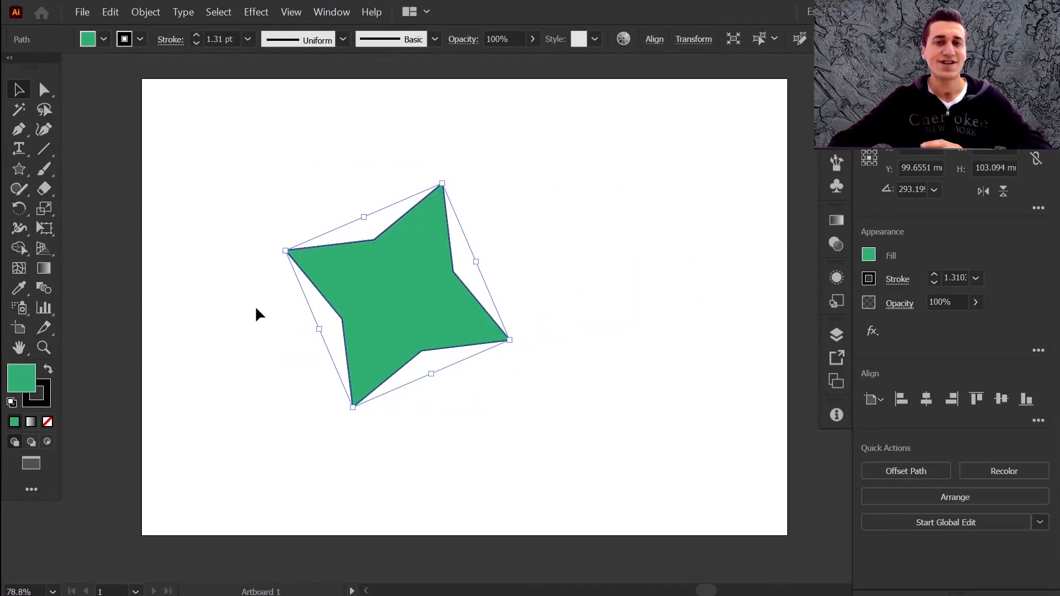
Rotate the green star about 17° clockwise around its centre with the Rotate tool, and place the rotation pivot outside the star.
click(18, 211)
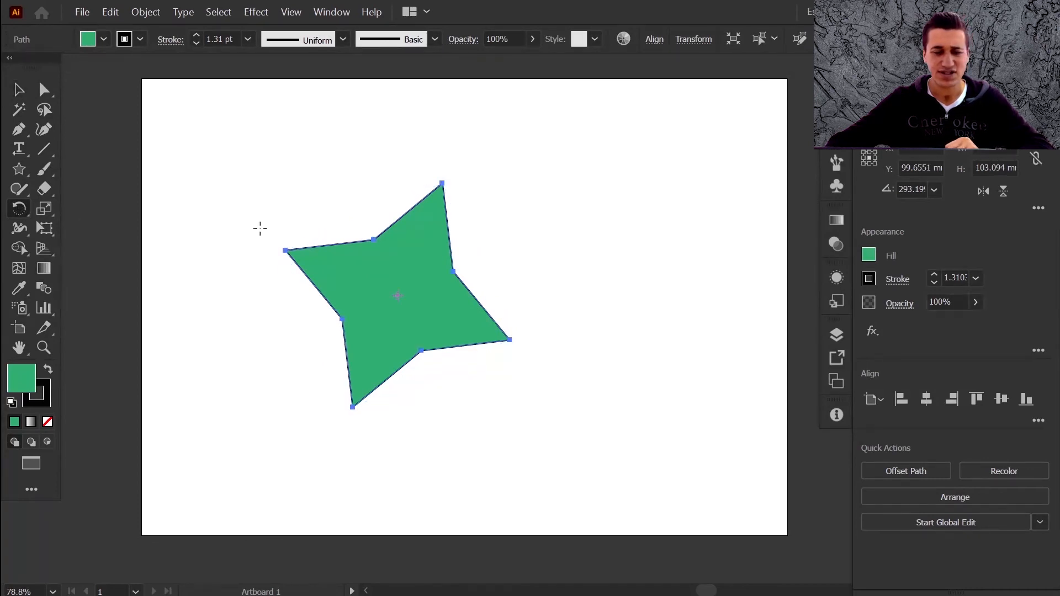
drag(455, 143, 507, 161)
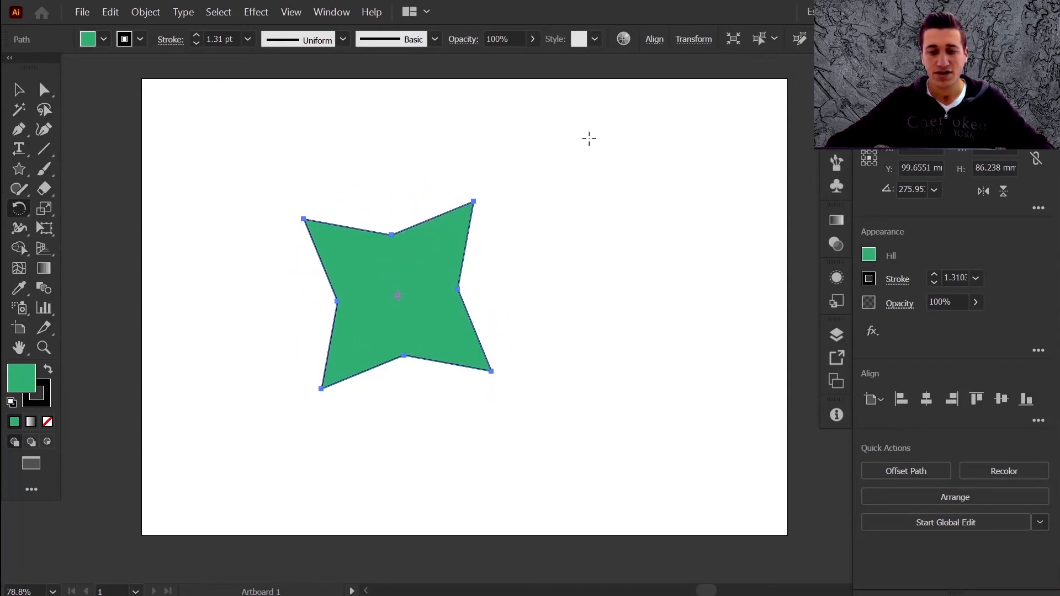
mouse_move(418, 286)
mouse_down()
mouse_move(480, 359)
mouse_move(708, 230)
mouse_move(540, 147)
mouse_move(430, 298)
mouse_move(412, 299)
mouse_move(435, 314)
mouse_move(409, 287)
mouse_up()
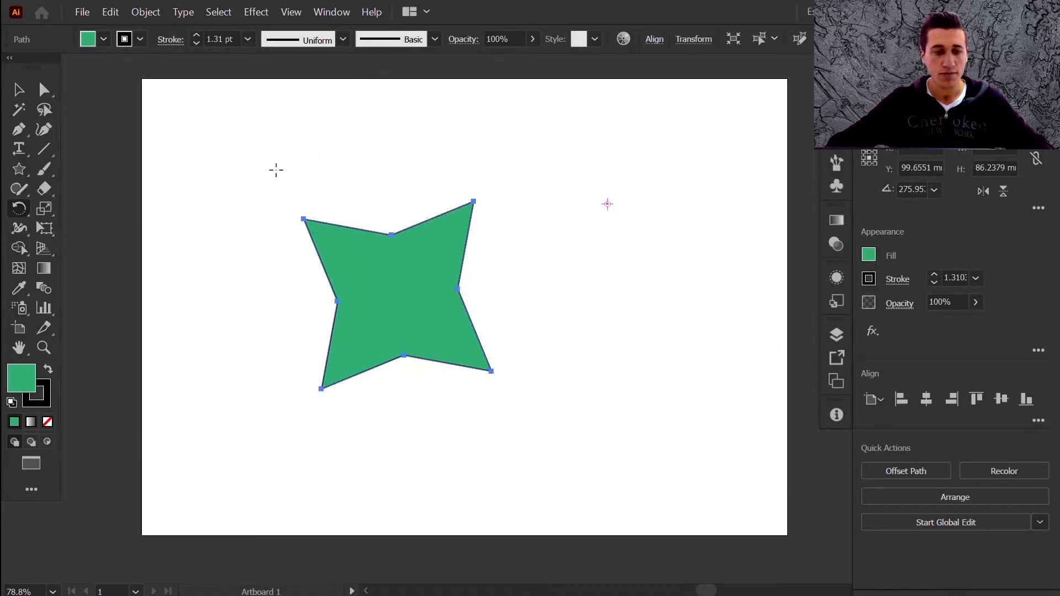
Set the rotation pivot just above the star, enter 360/ as the angle in the Rotate options, and cancel the rotation.
click(354, 175)
alt+click(357, 173)
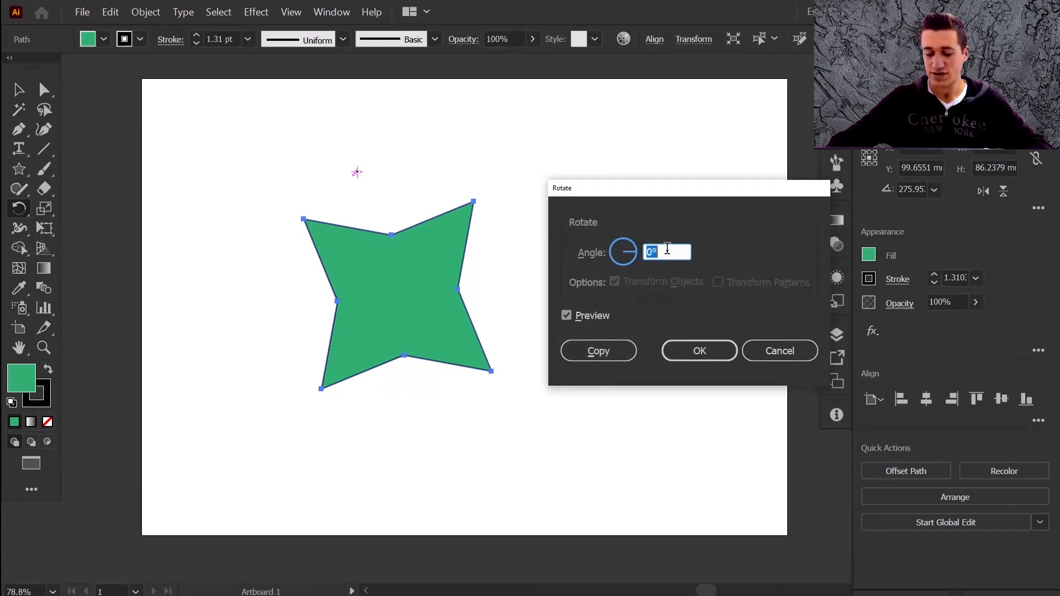
text(360/)
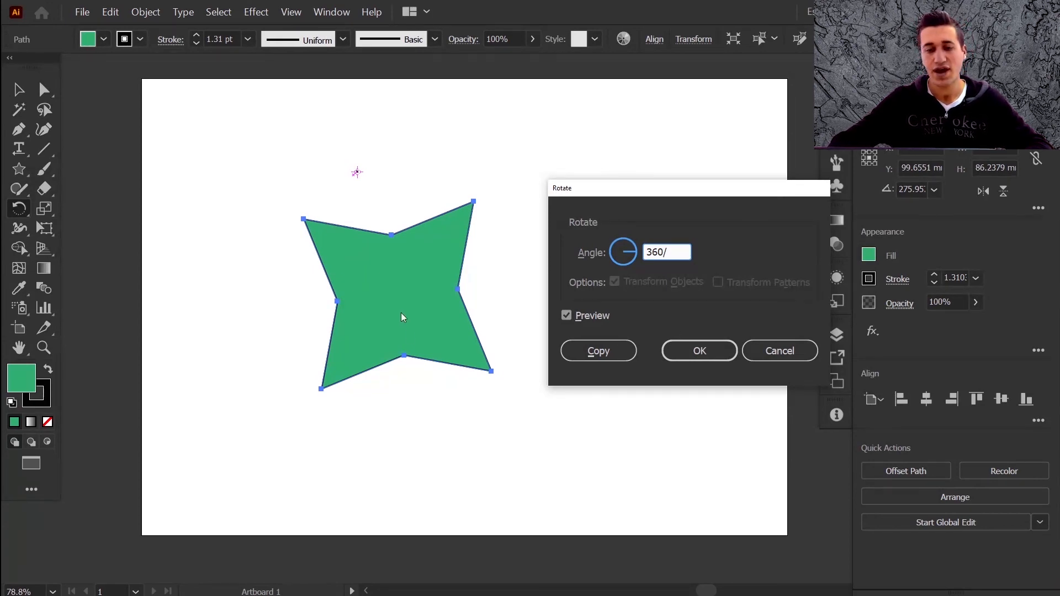
click(797, 355)
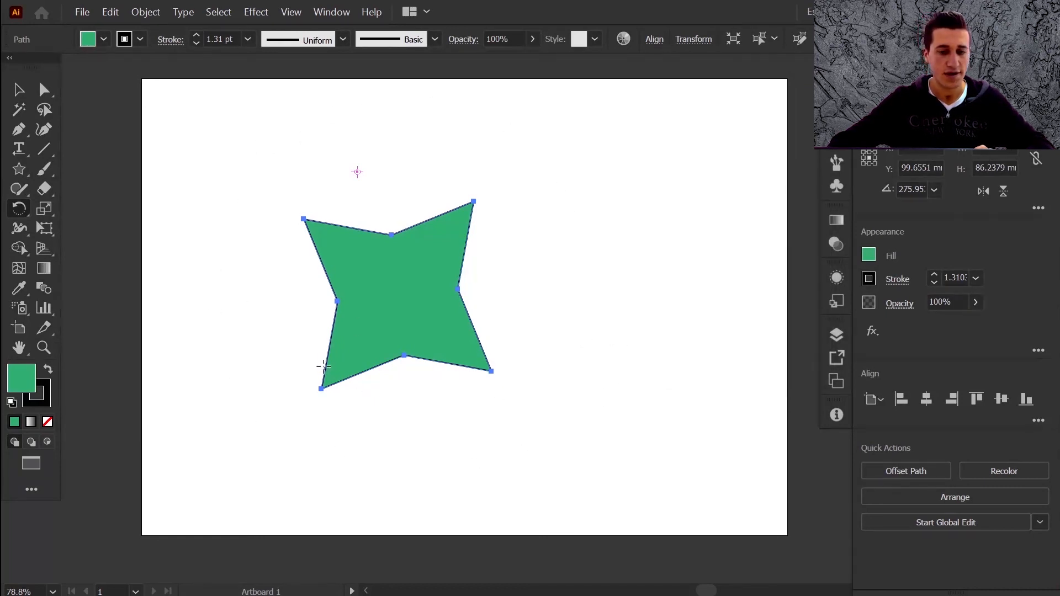
Rotate a copy of the star freehand around the pivot and repeat the transformation until the copies form a full ring.
drag(433, 289, 488, 233)
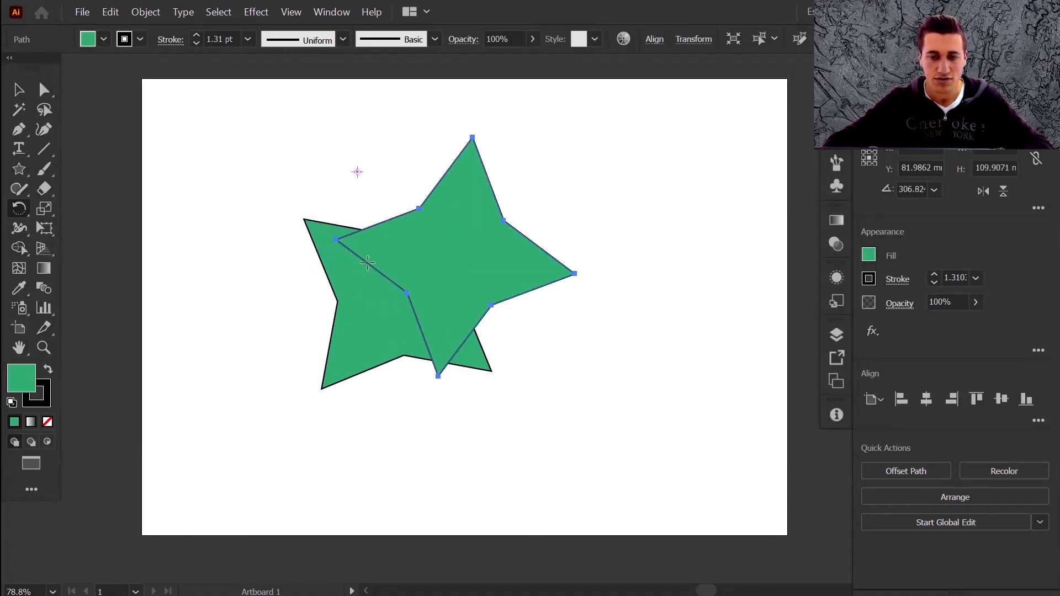
key(ctrl)
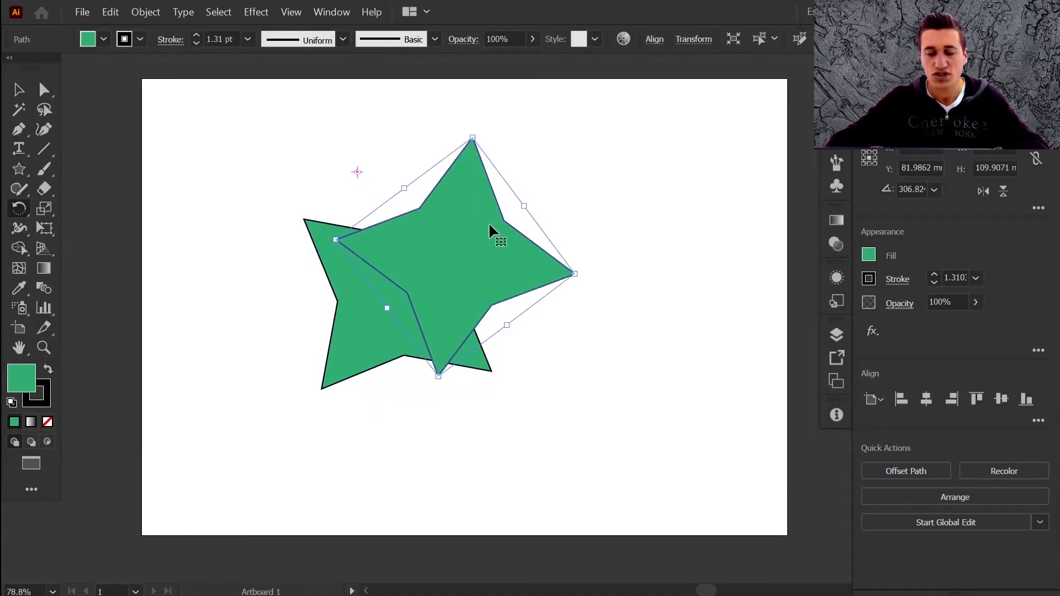
key(ctrl+d)
key(ctrl+d)
key(ctrl+d)
key(ctrl+d)
key(ctrl+d)
key(ctrl+d)
key(ctrl+d)
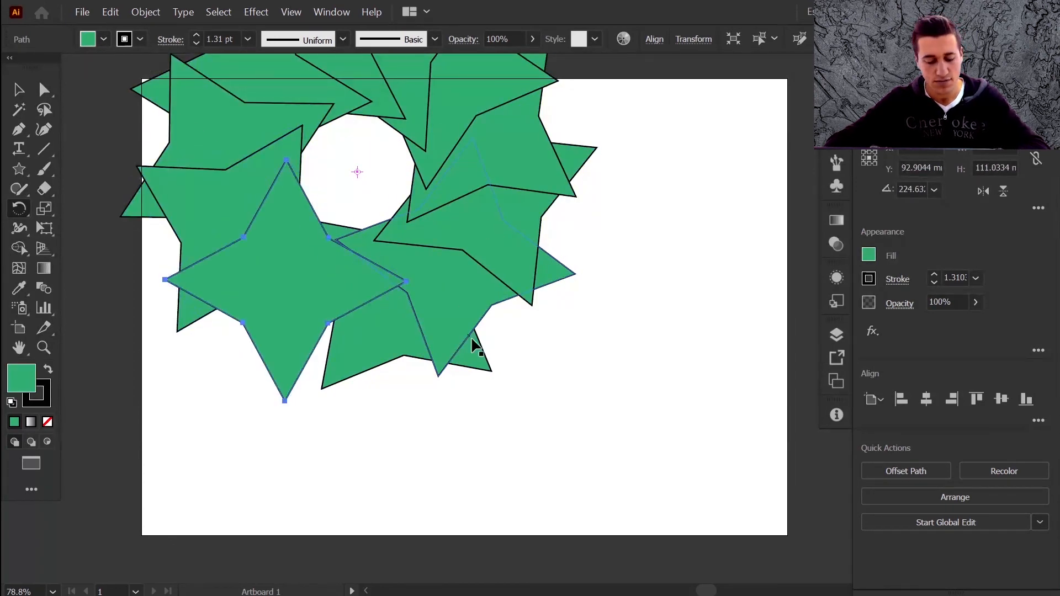
Undo all the rotated copies so only the original star remains.
key(ctrl+z)
key(ctrl+z)
key(ctrl+z)
key(ctrl+z)
key(ctrl+z)
key(ctrl+z)
key(ctrl+z)
key(ctrl+z)
key(ctrl+z)
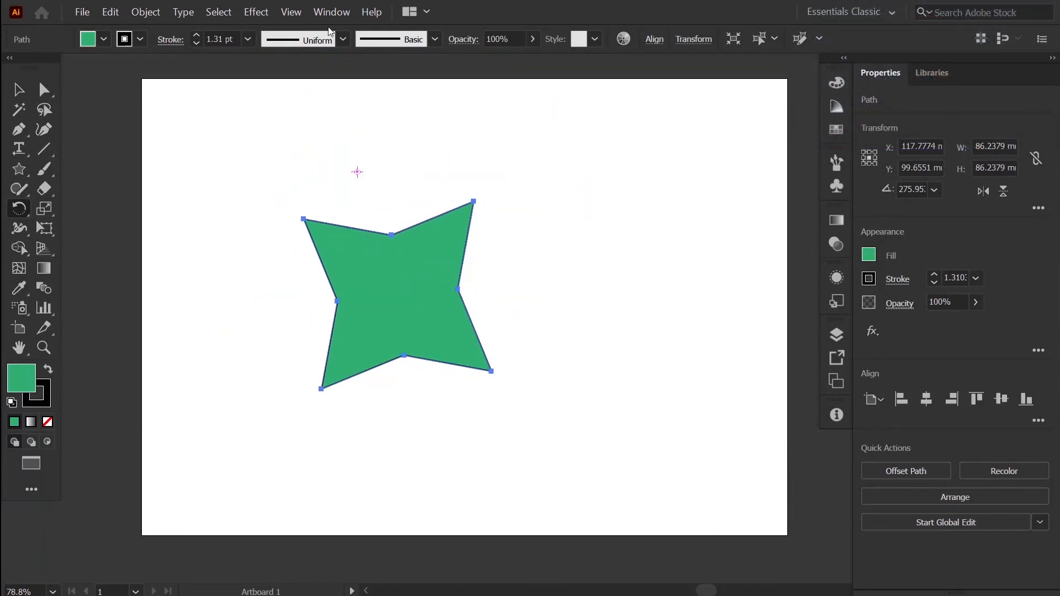
Show the Transform settings beside the star and set its rotation angle to 280°.
click(332, 12)
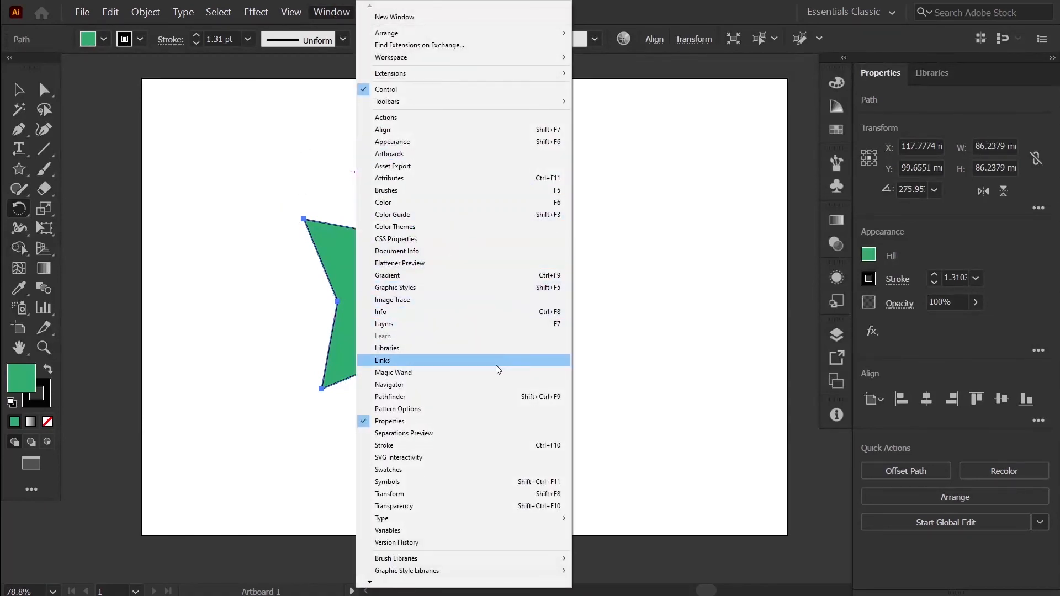
click(472, 495)
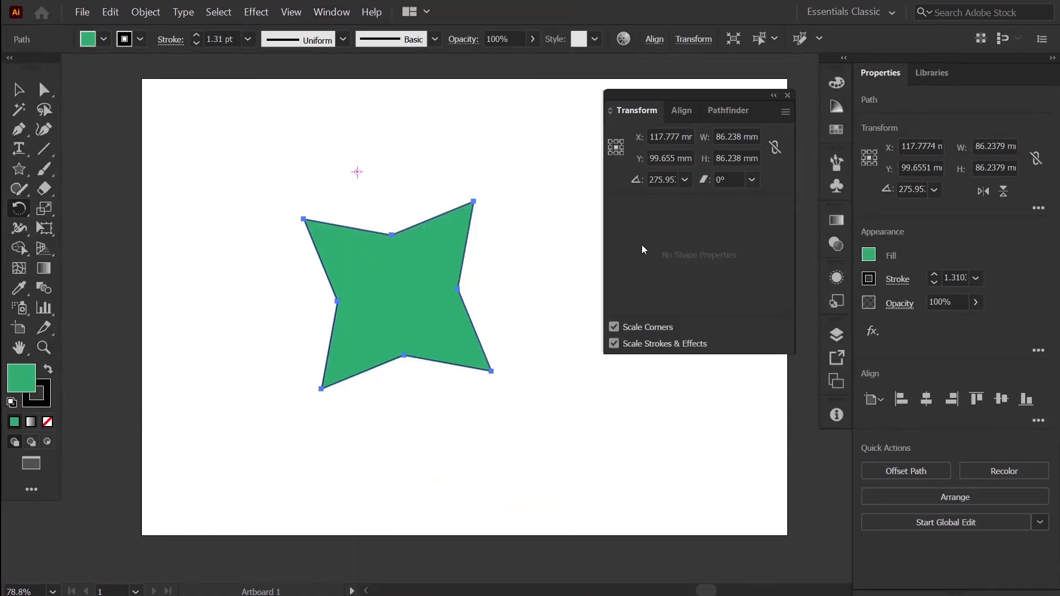
drag(645, 95, 581, 133)
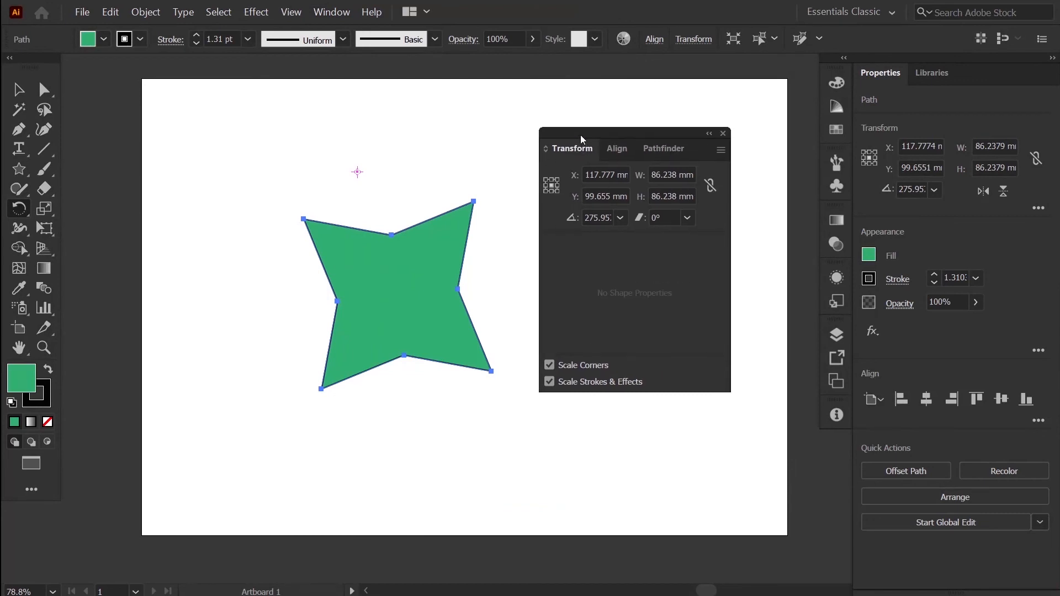
click(598, 216)
text(280)
key(Return)
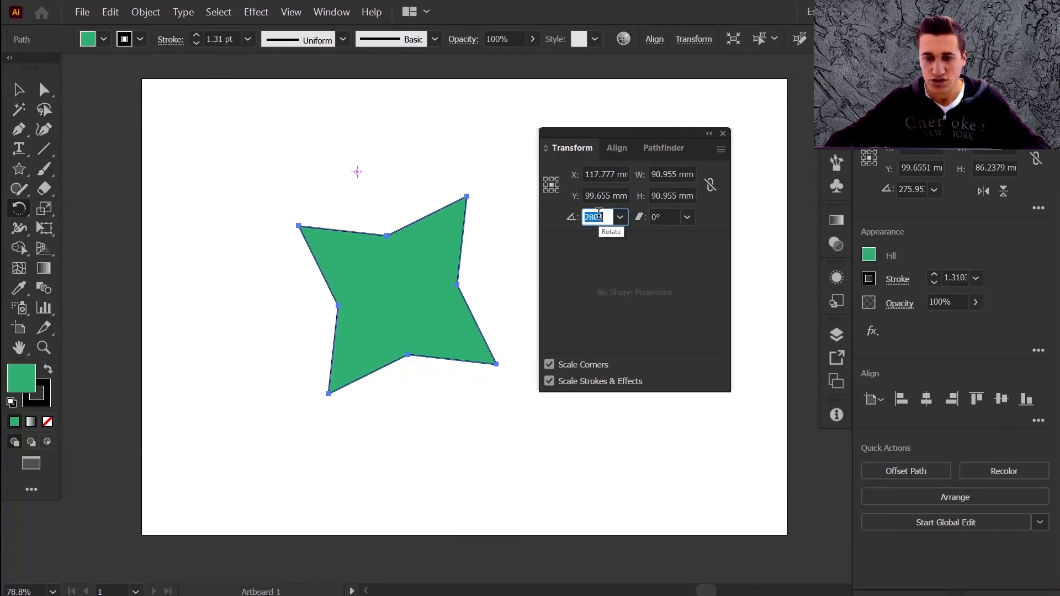
Step the star's rotation value up to 40°, check the list of preset angles, and close the Transform settings.
scroll(599, 214, up, 11)
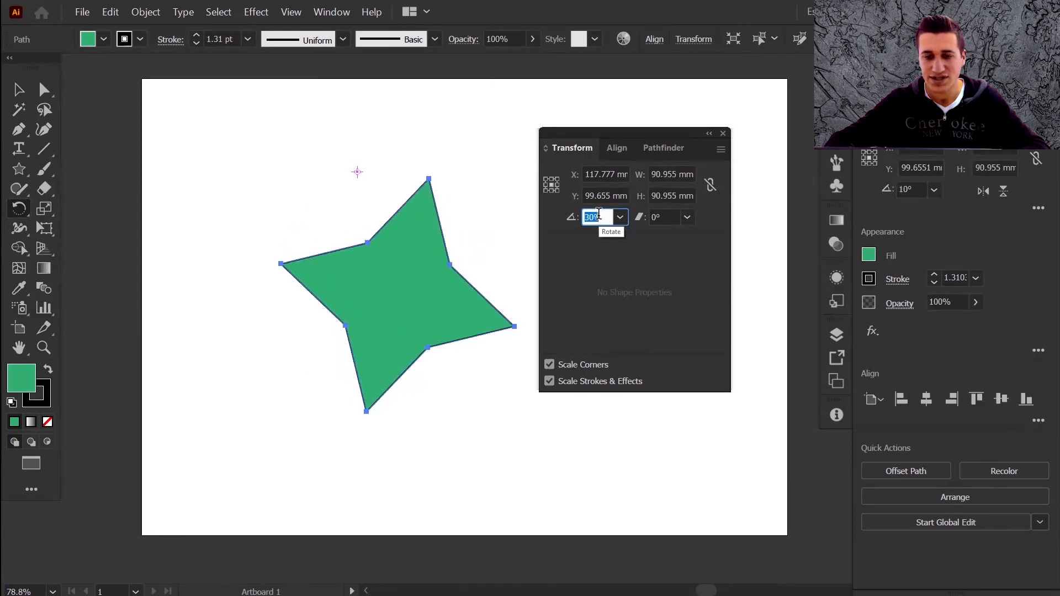
scroll(598, 214, up, 1)
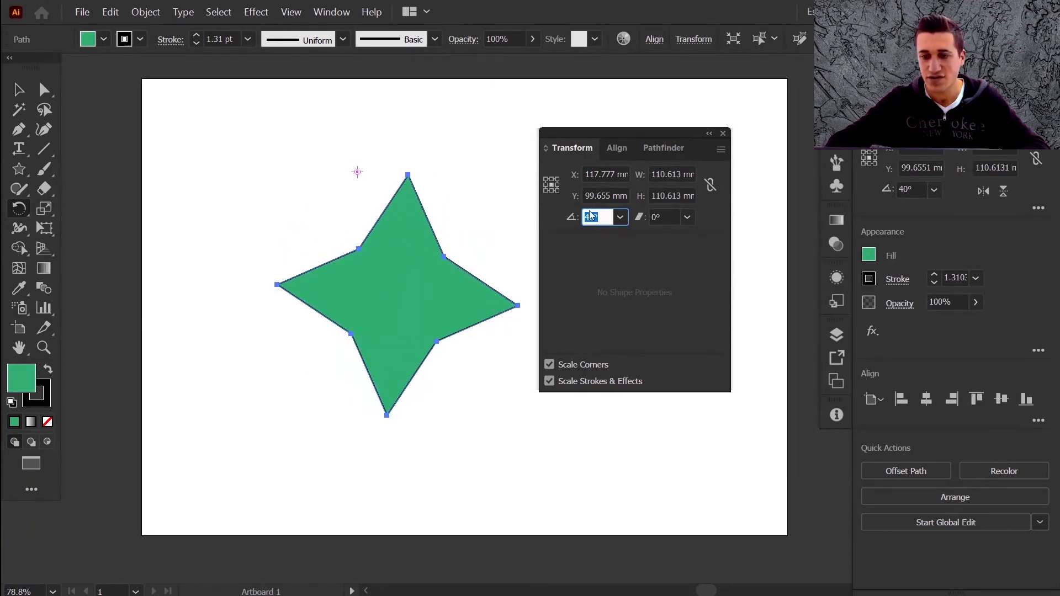
click(620, 218)
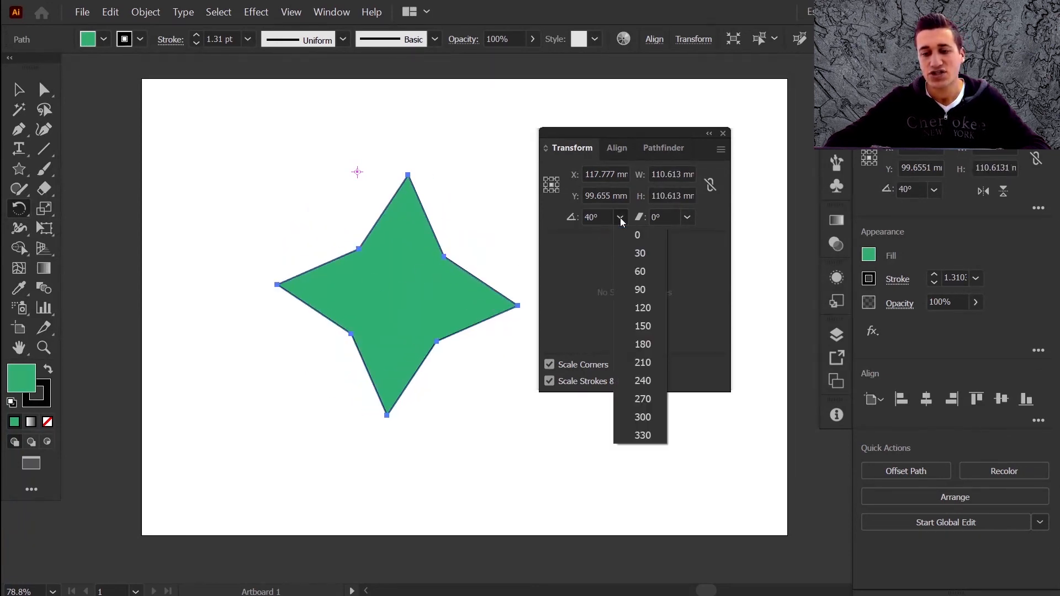
click(620, 218)
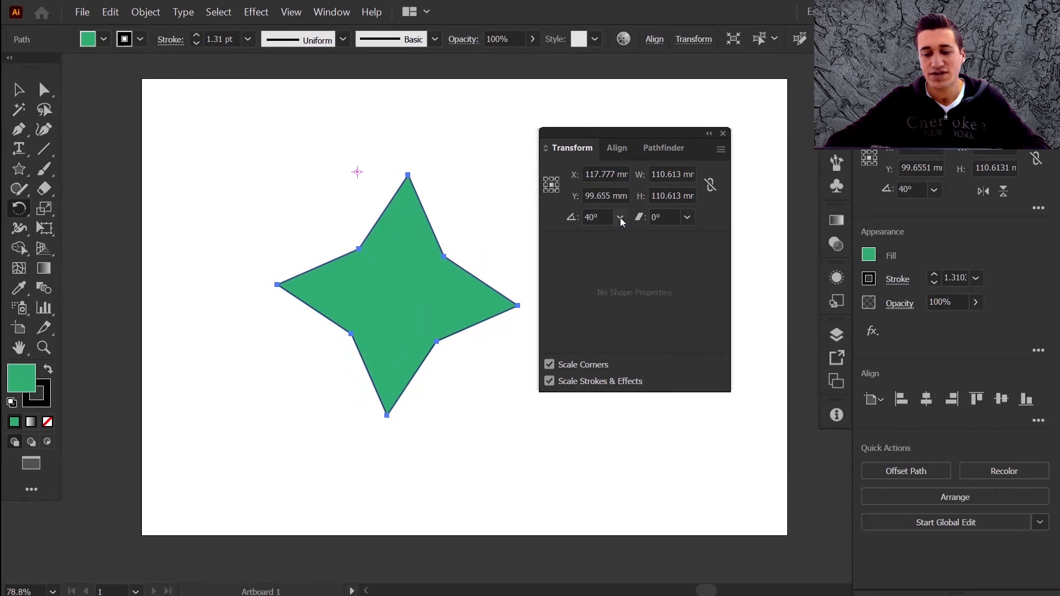
click(723, 135)
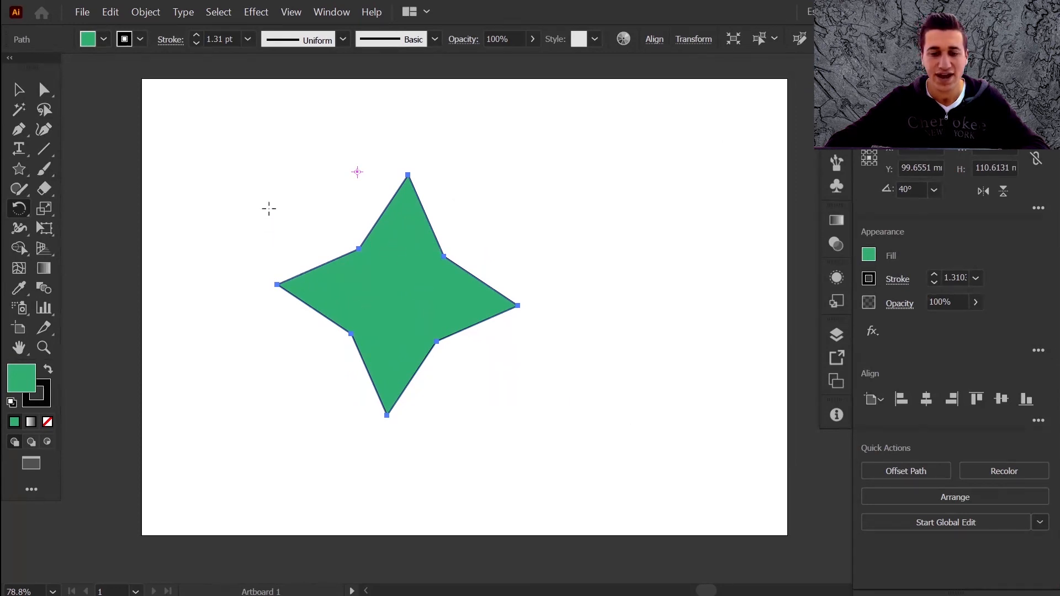
Show the Info read-out and rotate the star freehand around the pivot to track its rotation angle.
click(333, 11)
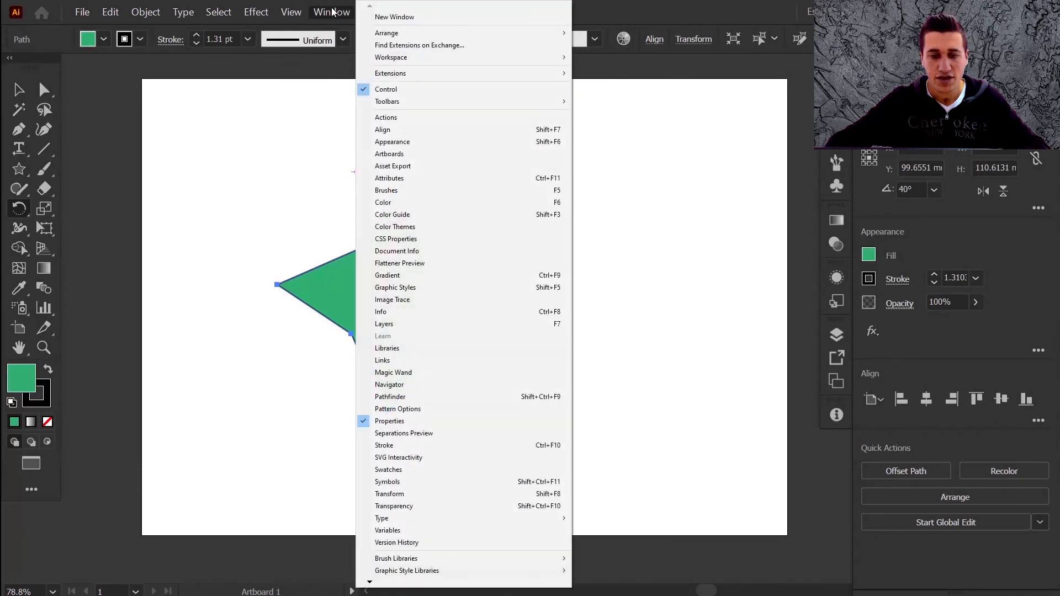
click(440, 311)
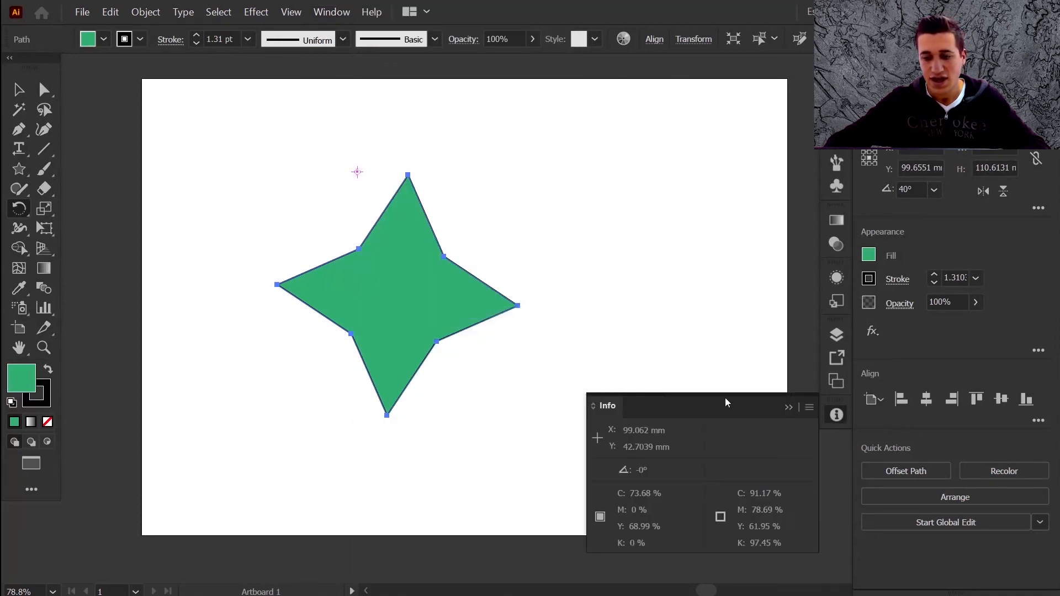
mouse_move(421, 324)
mouse_down()
mouse_move(380, 344)
mouse_move(275, 309)
mouse_move(267, 174)
mouse_move(372, 134)
mouse_move(490, 226)
mouse_up()
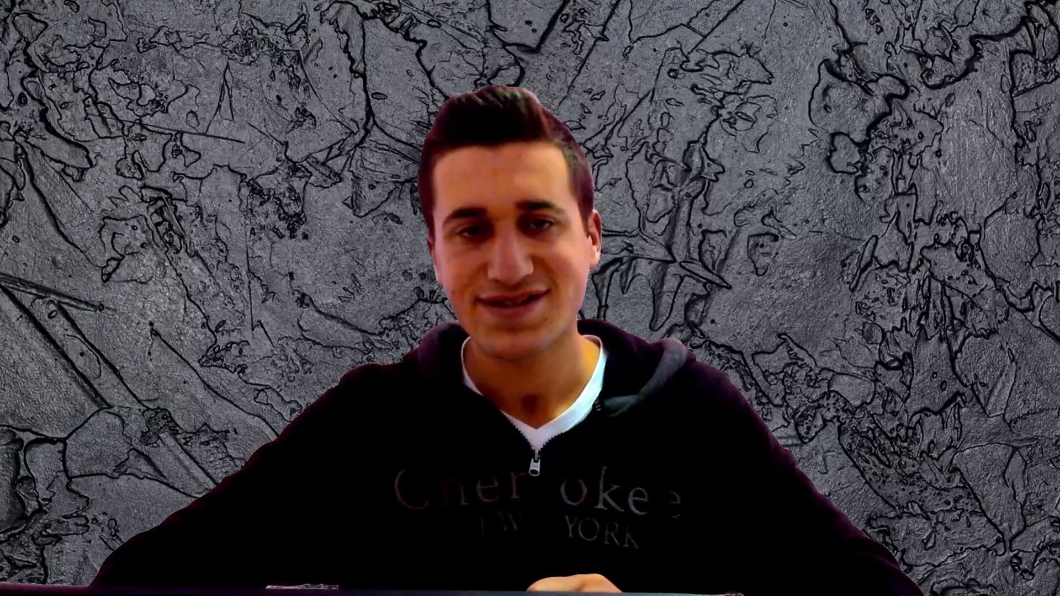